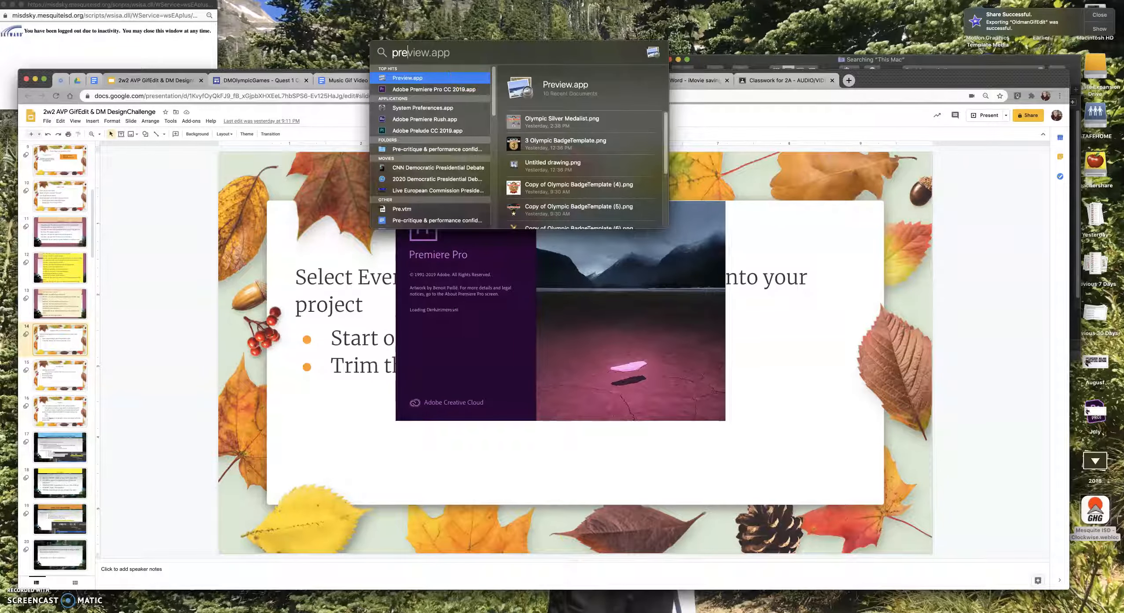
- Dismiss the search results and show the oldmangifedit folder inside Gifedit on the Desktop in Finder
{"action": "mouse_move", "coordinate": [468, 603]}
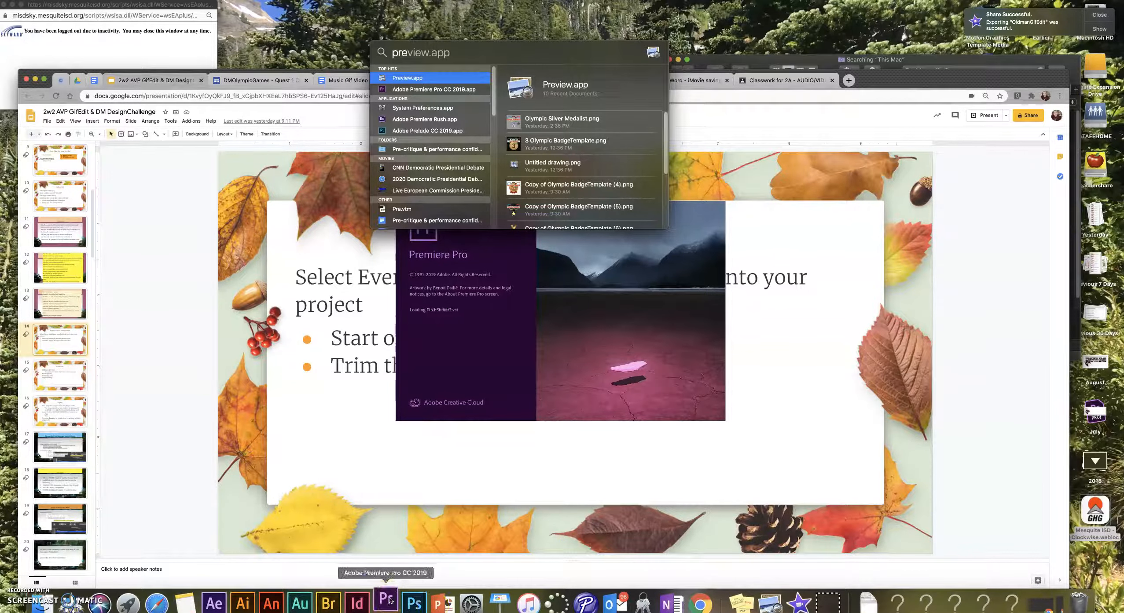
{"action": "left_click", "coordinate": [1029, 272]}
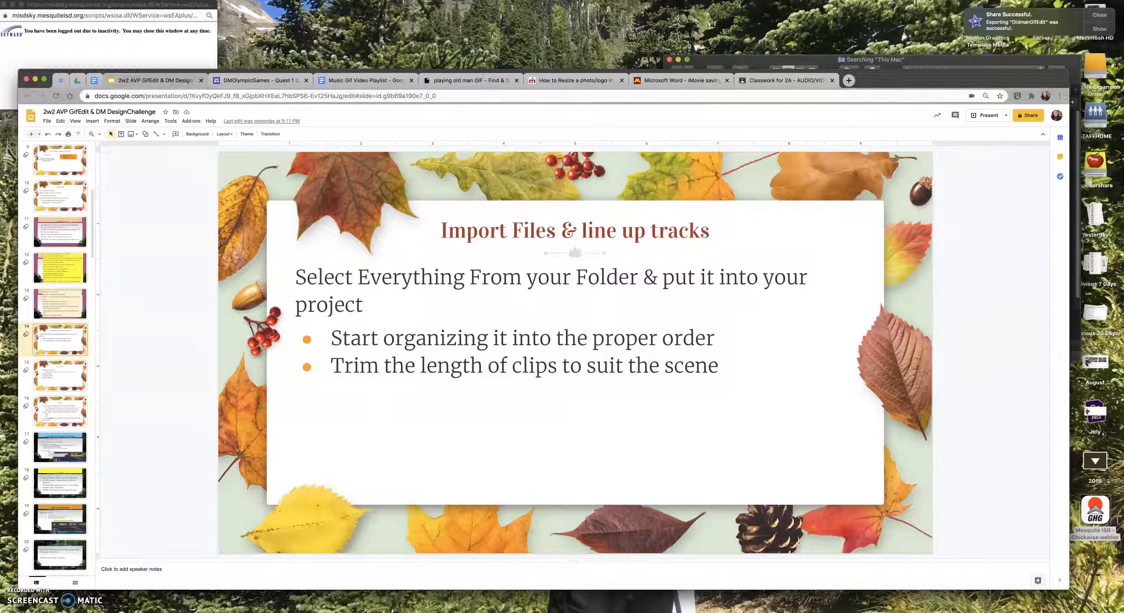
{"action": "left_click", "coordinate": [38, 605]}
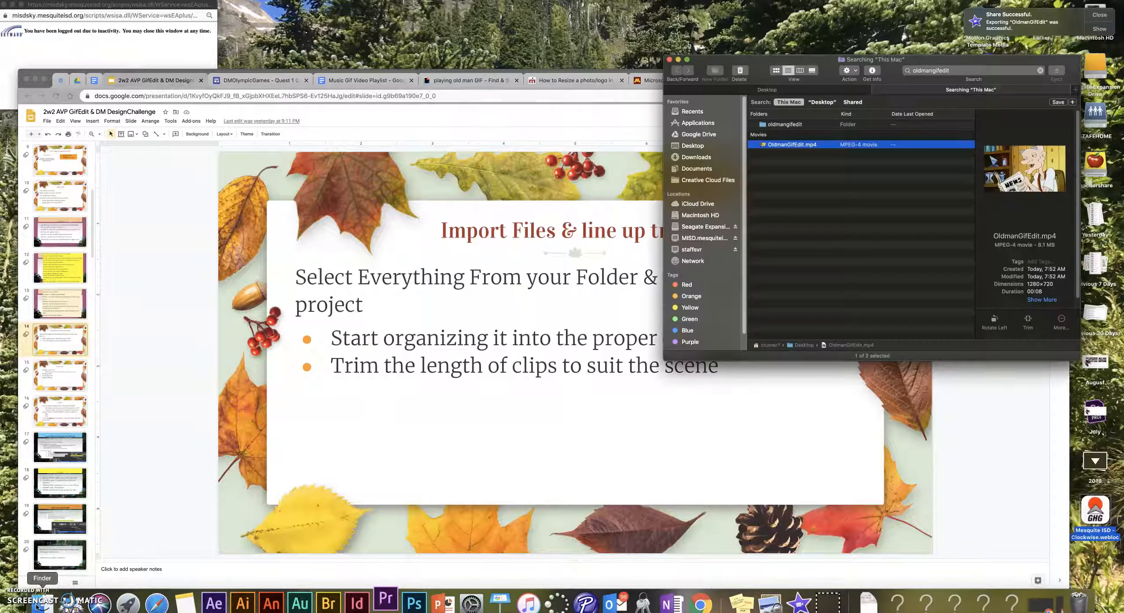
{"action": "left_click", "coordinate": [803, 258]}
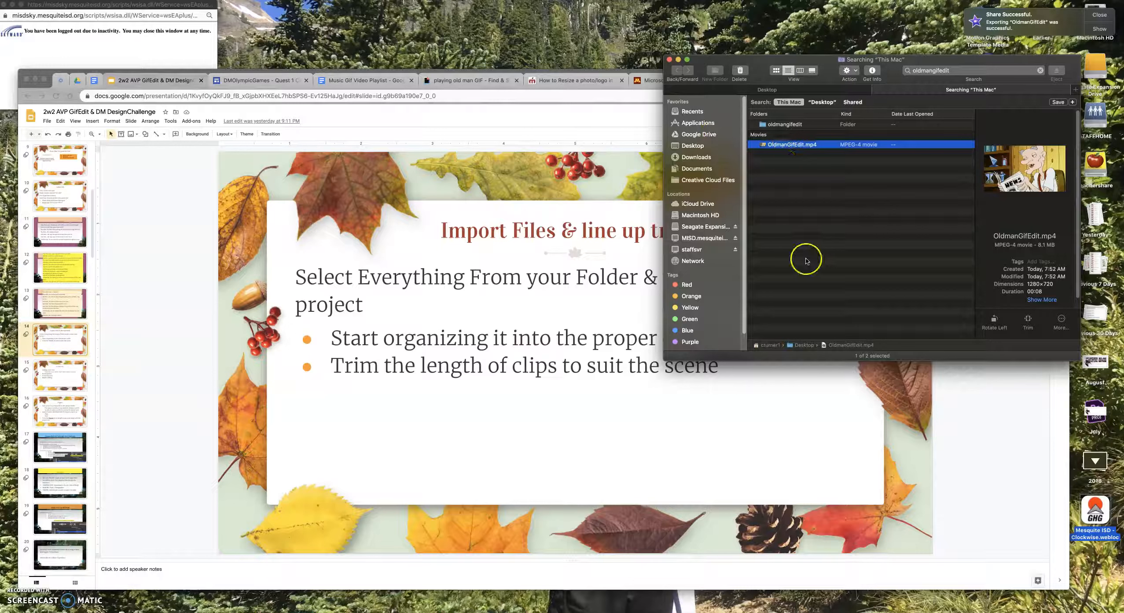
{"action": "left_click", "coordinate": [685, 147]}
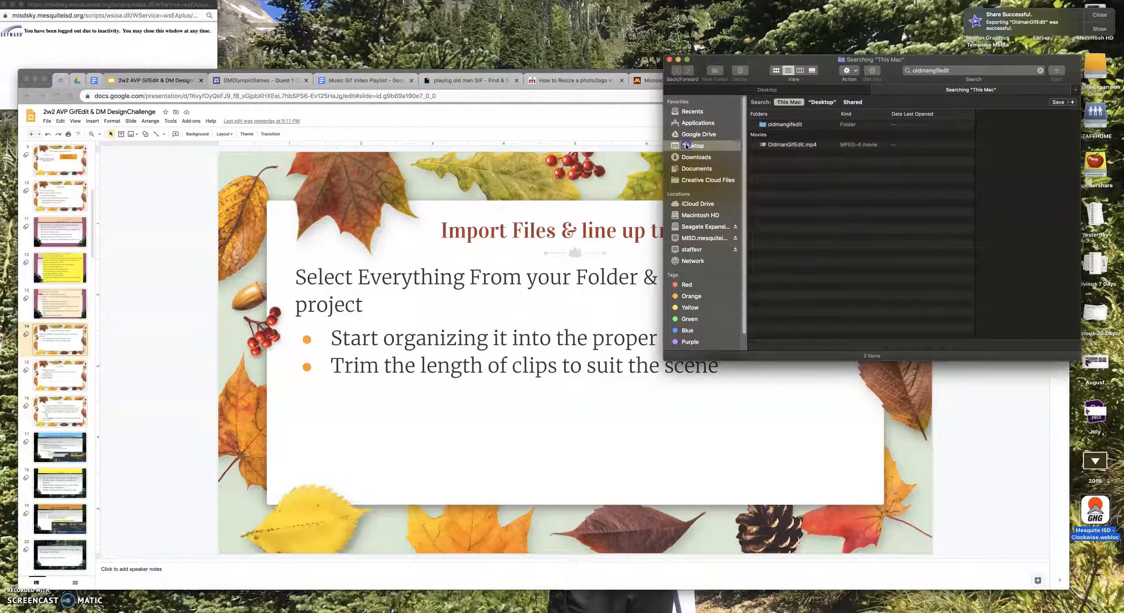
{"action": "left_click", "coordinate": [786, 152]}
{"action": "key", "text": "Left"}
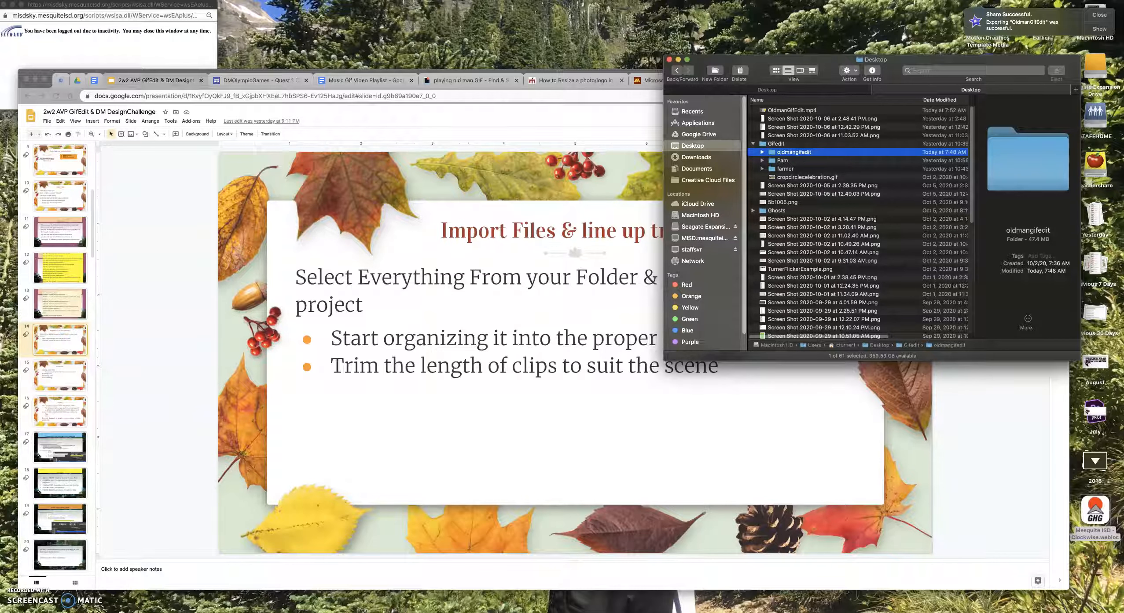
- Switch to Adobe Premiere Pro CC 2019
{"action": "mouse_move", "coordinate": [390, 602]}
{"action": "left_click", "coordinate": [390, 602]}
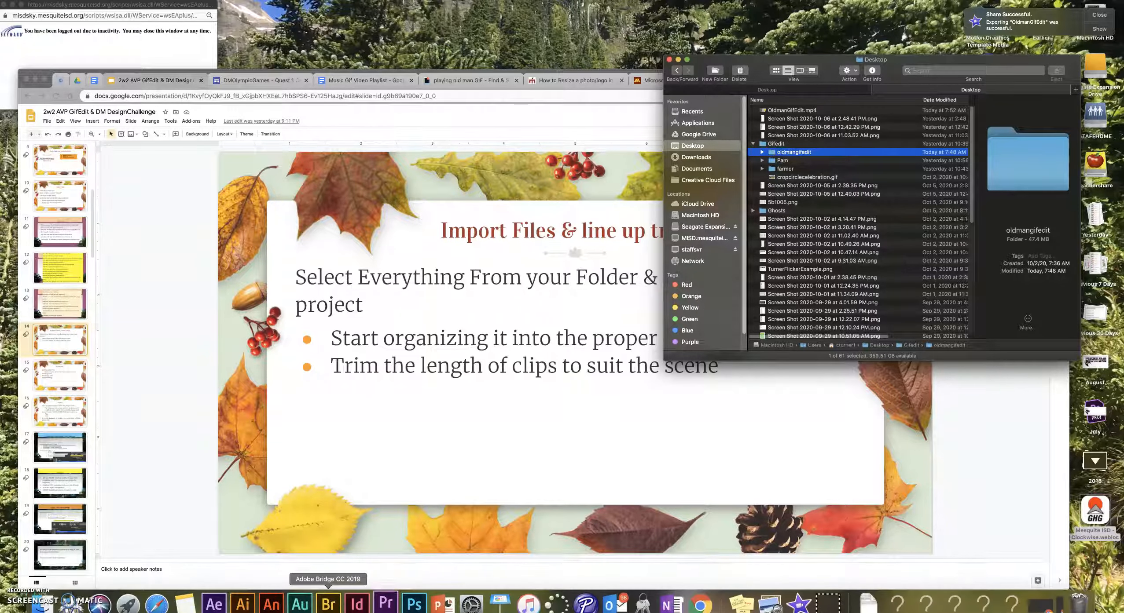
{"action": "left_click", "coordinate": [387, 599]}
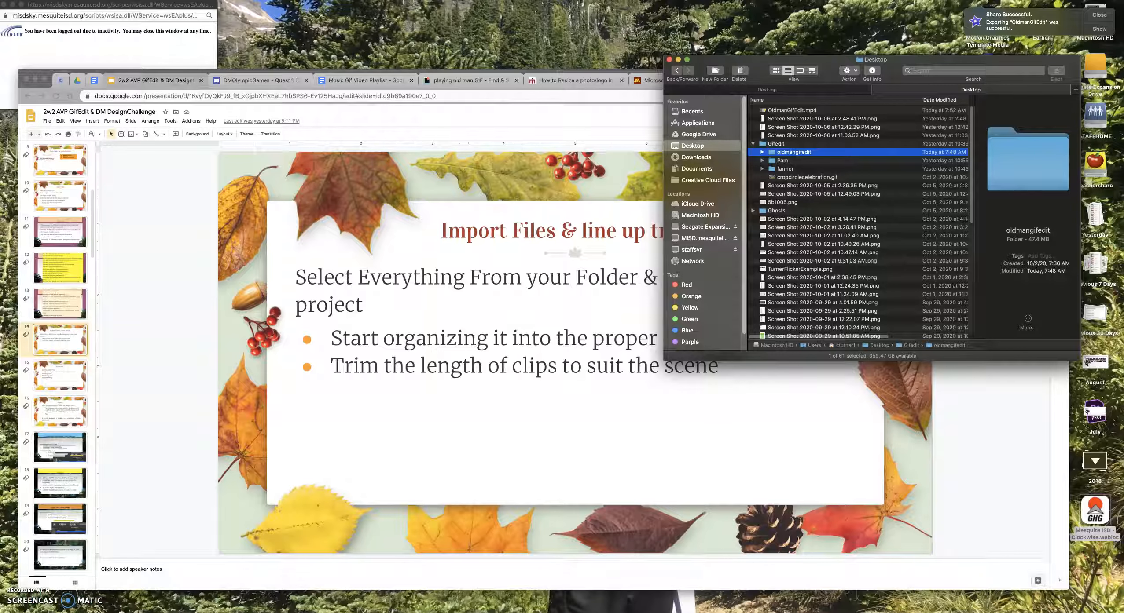
- Dismiss the export notification and narrow the browser window so that the Finder window beside it is uncovered
{"action": "left_click", "coordinate": [1099, 16]}
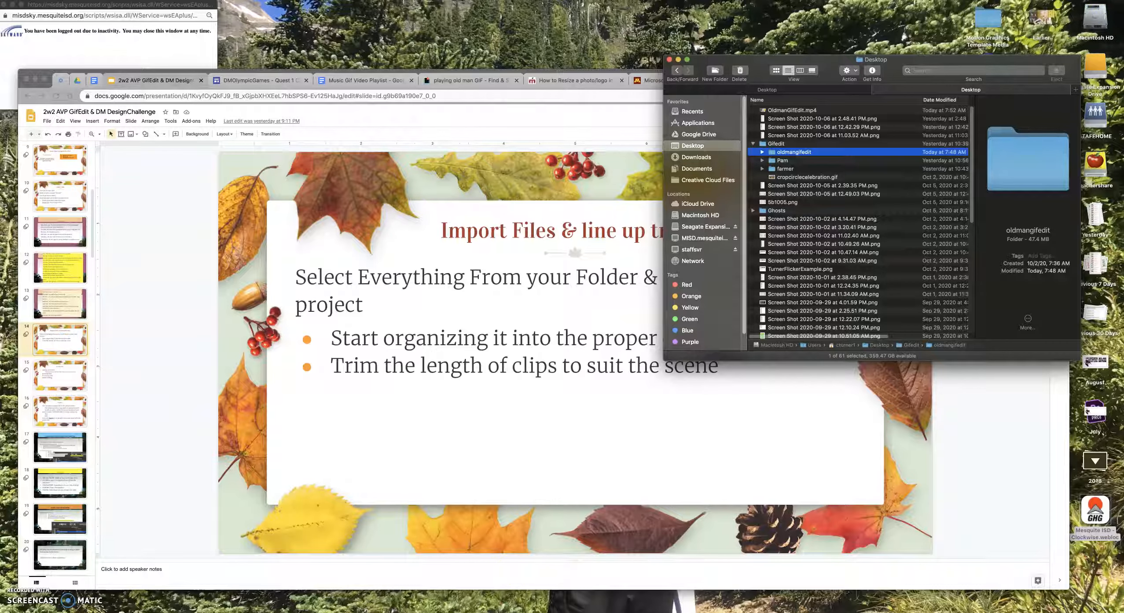
{"action": "mouse_move", "coordinate": [381, 603]}
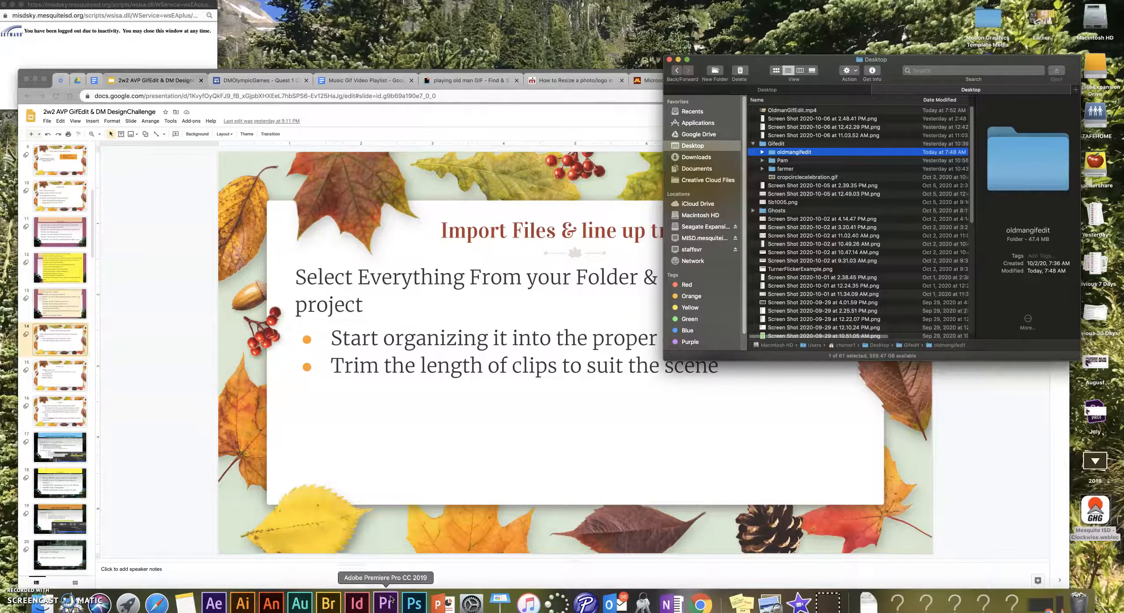
{"action": "left_click", "coordinate": [273, 415]}
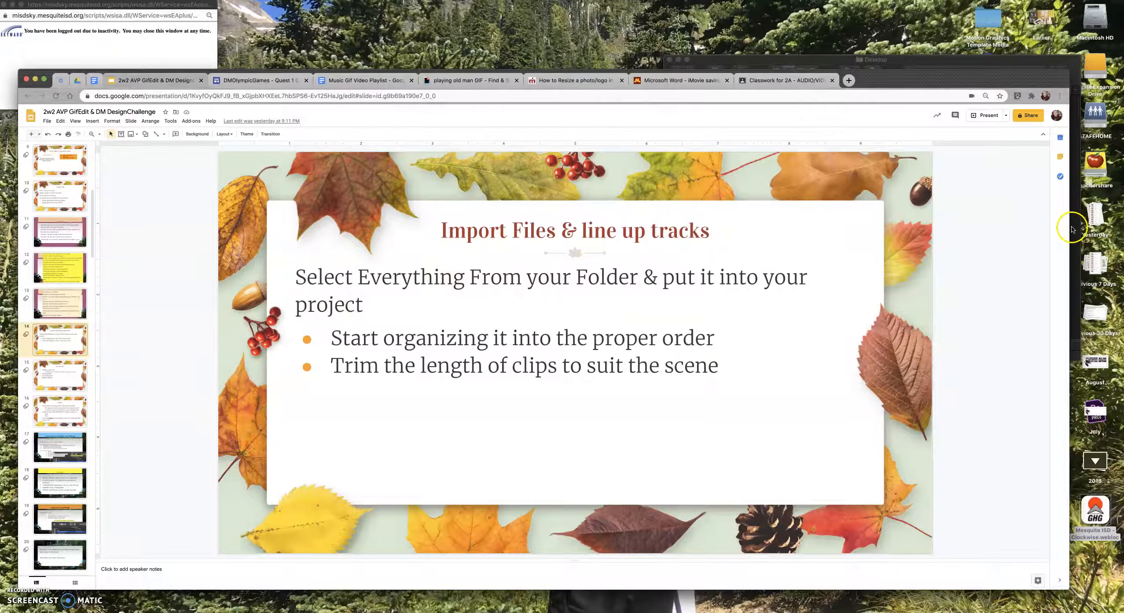
{"action": "left_click_drag", "start_coordinate": [895, 226], "coordinate": [697, 264]}
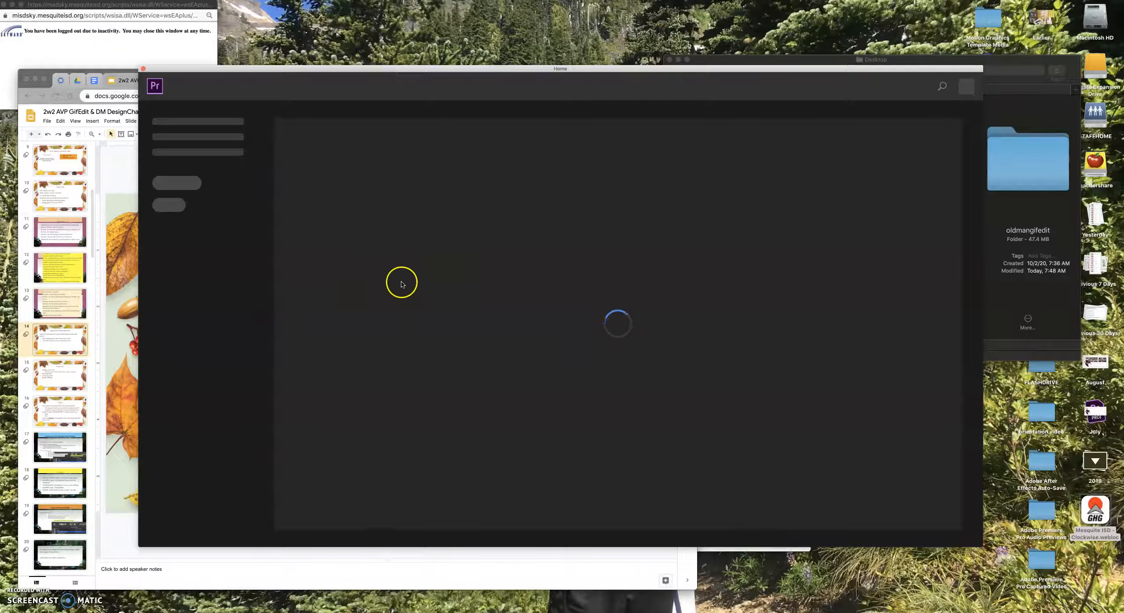
- Start a new Premiere Pro project and set its location to the Desktop/Gifedit/oldmangifedit folder
{"action": "left_click", "coordinate": [173, 167]}
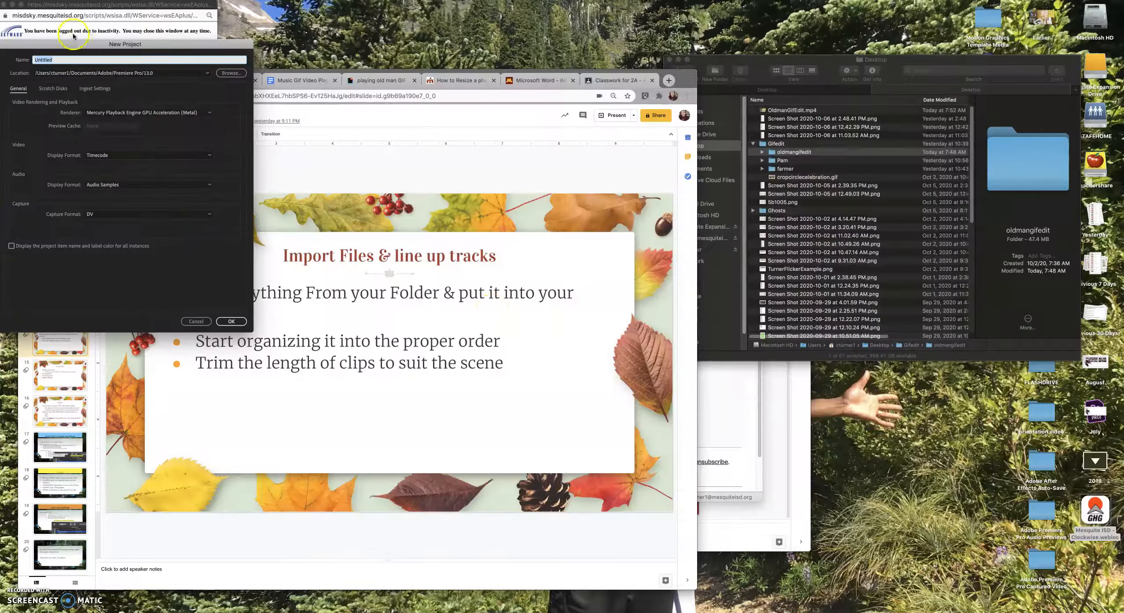
{"action": "left_click_drag", "start_coordinate": [79, 49], "coordinate": [561, 250]}
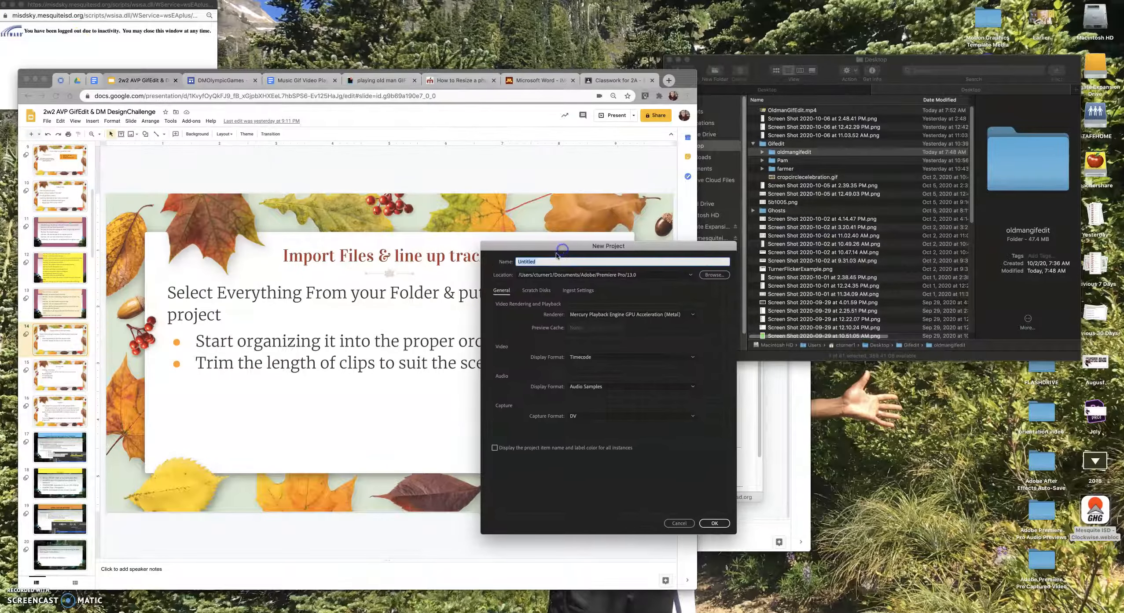
{"action": "left_click", "coordinate": [716, 277]}
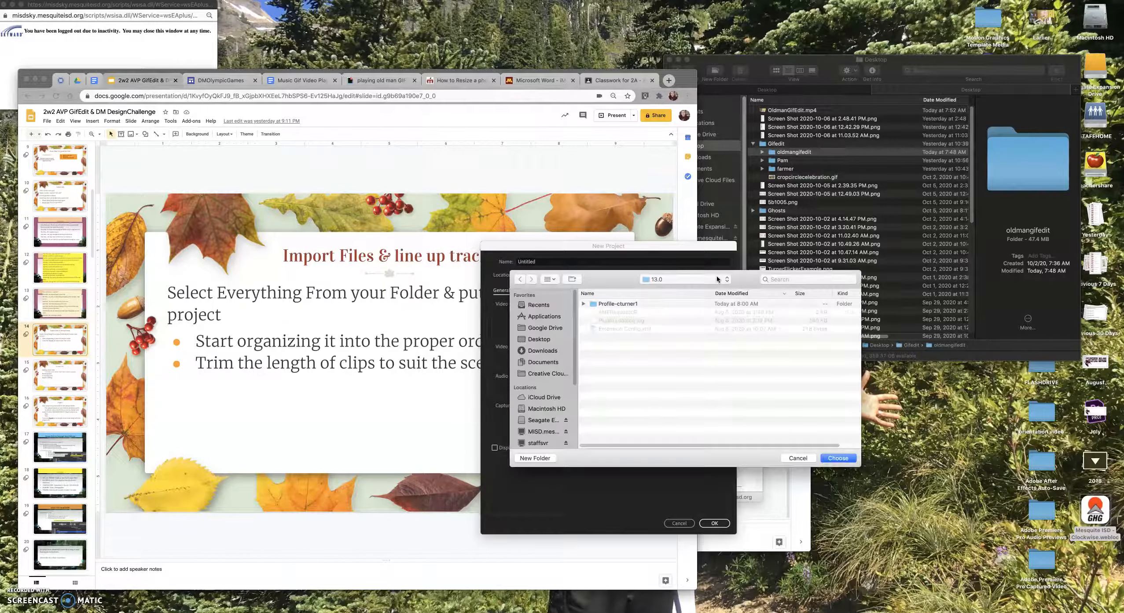
{"action": "left_click", "coordinate": [540, 340]}
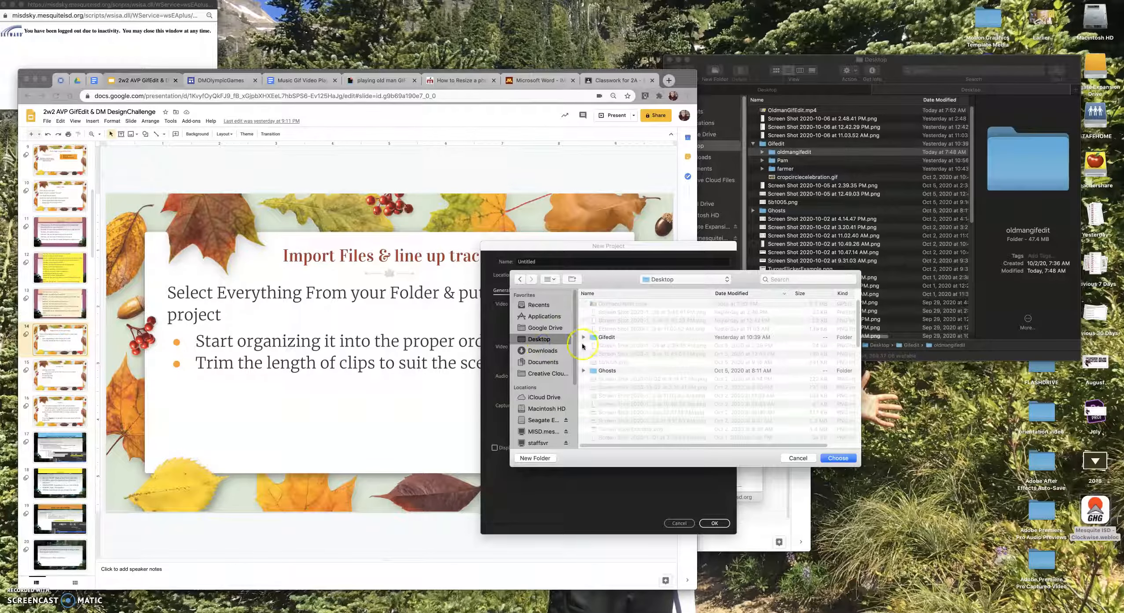
{"action": "left_click", "coordinate": [607, 338]}
{"action": "left_click", "coordinate": [584, 337]}
{"action": "left_click", "coordinate": [603, 348]}
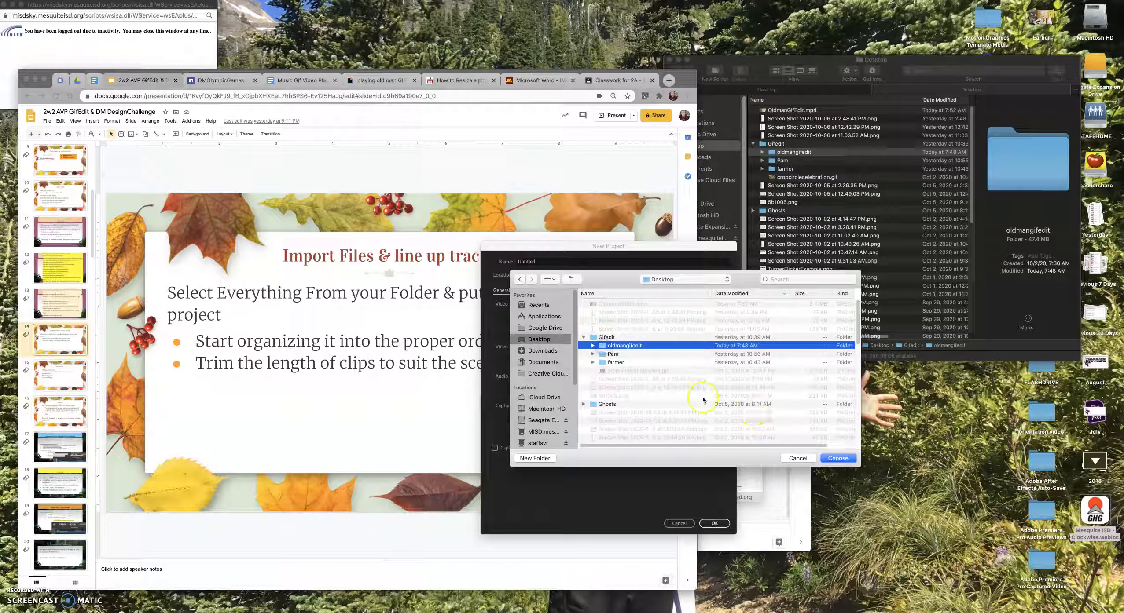
{"action": "left_click", "coordinate": [838, 459]}
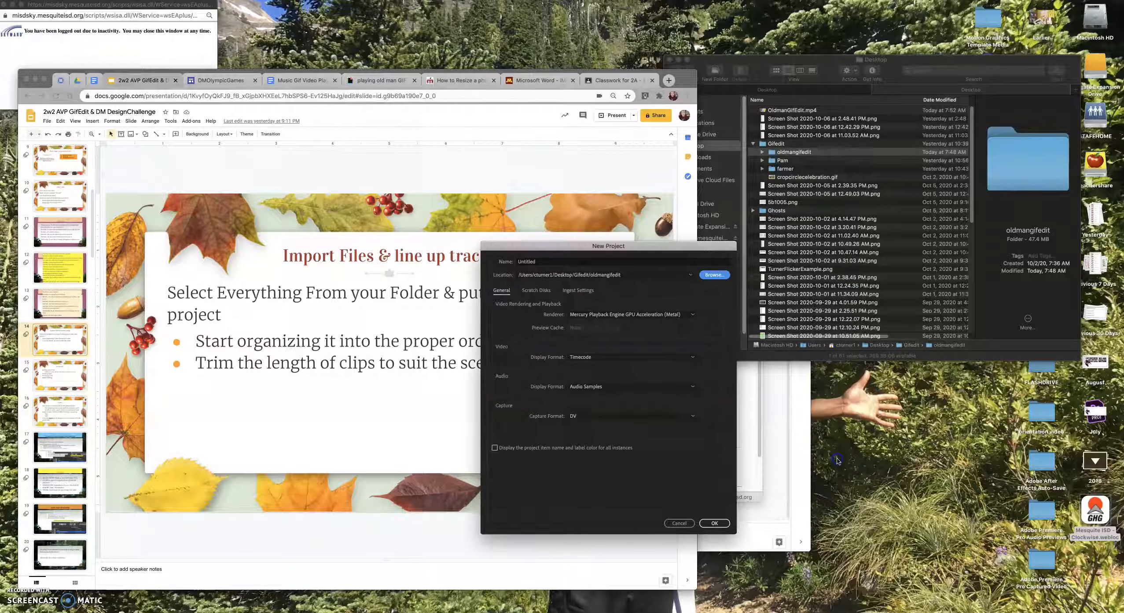
- Name the new project OldManGif and create it
{"action": "left_click", "coordinate": [545, 261]}
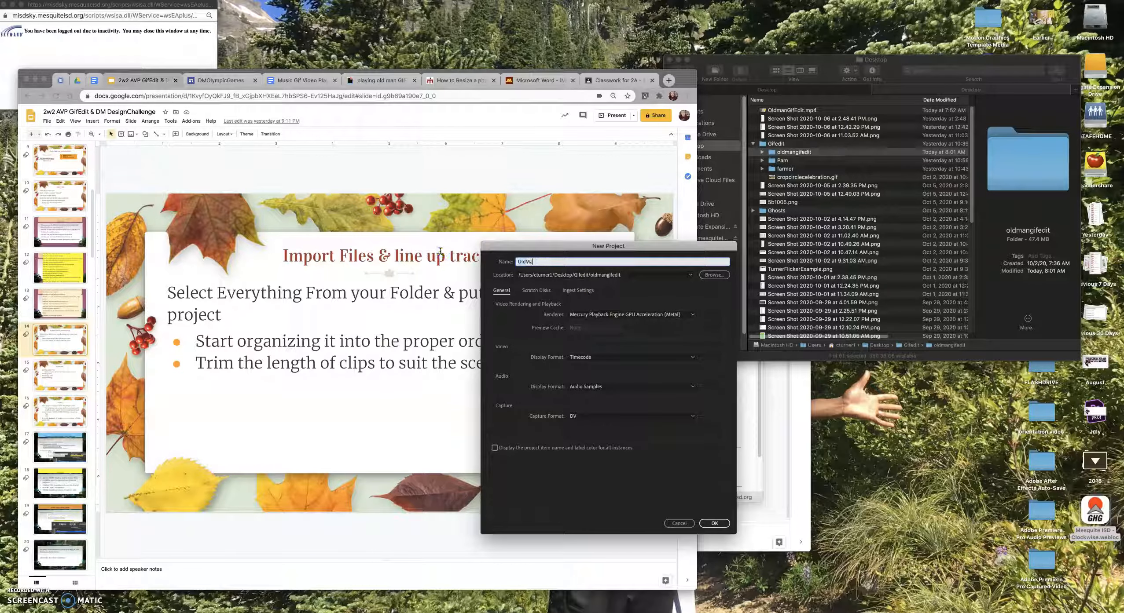
{"action": "left_click", "coordinate": [715, 523]}
{"action": "left_click", "coordinate": [653, 515]}
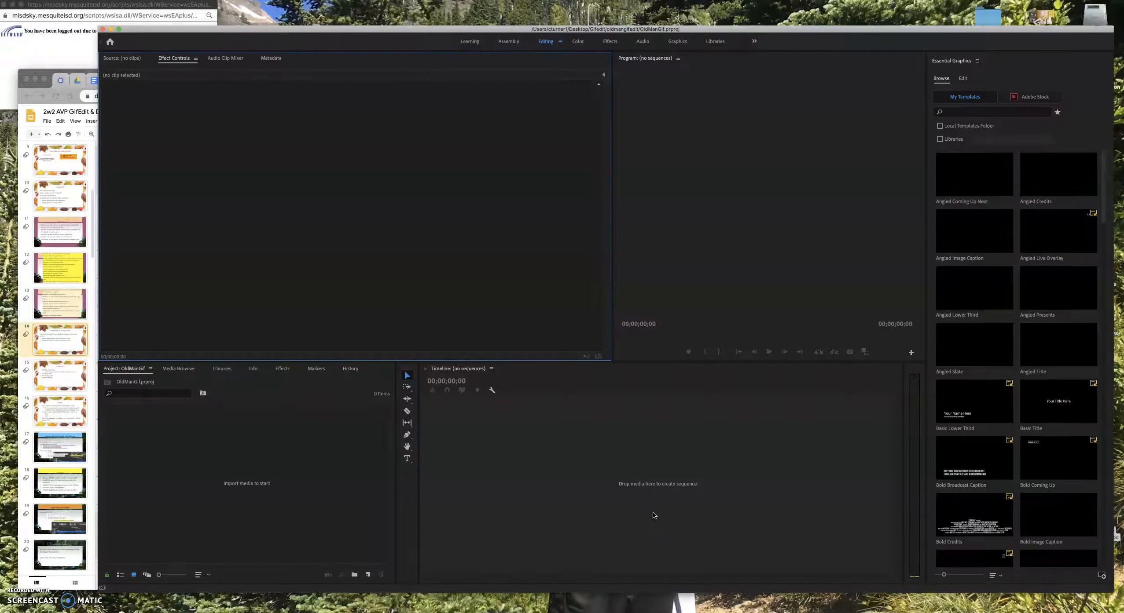
- In the Editing workspace, close the Essential Graphics panel and widen the Program monitor
{"action": "left_click", "coordinate": [469, 41]}
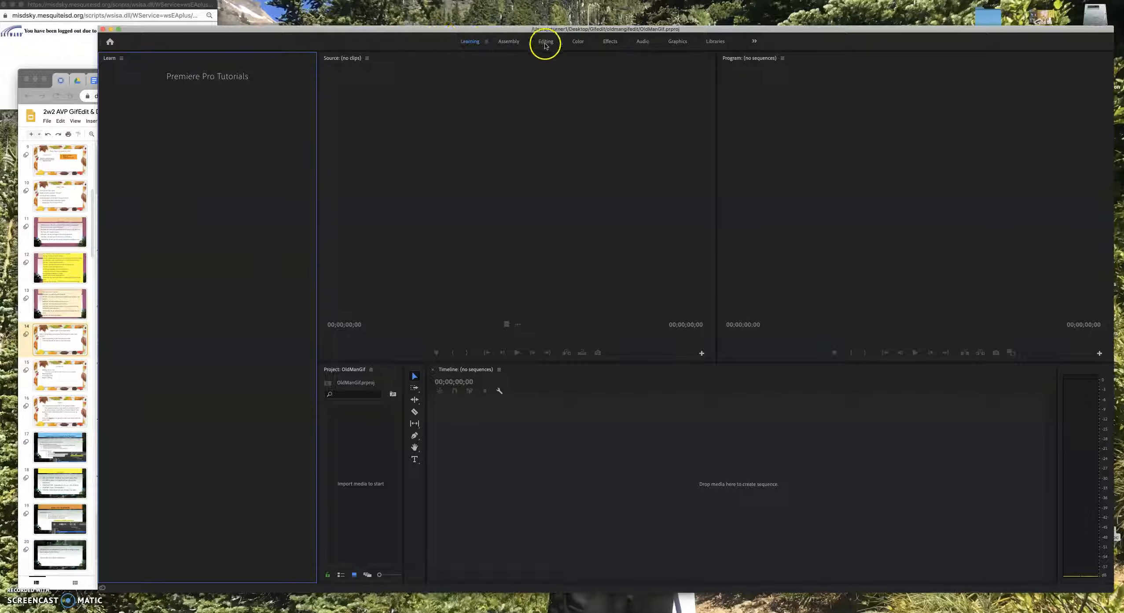
{"action": "left_click", "coordinate": [547, 42]}
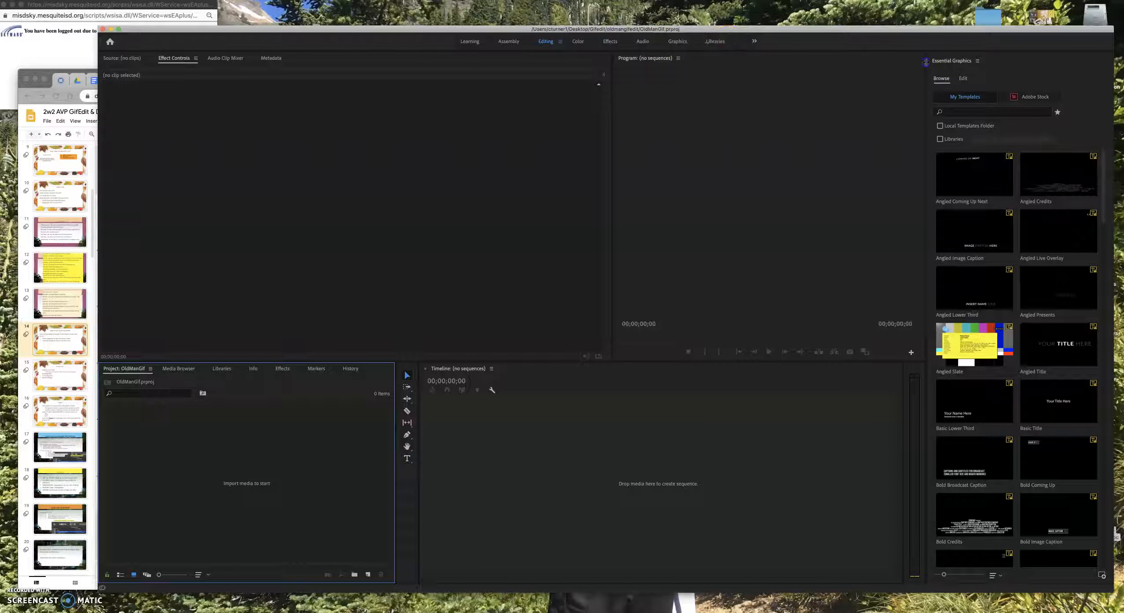
{"action": "left_click", "coordinate": [977, 62]}
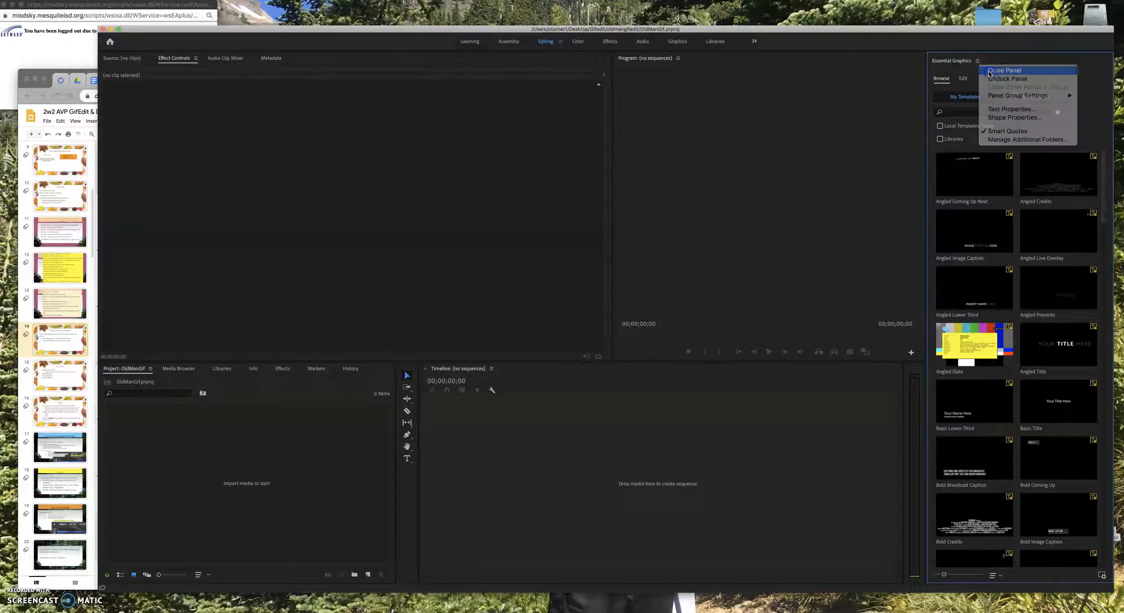
{"action": "left_click", "coordinate": [1004, 71]}
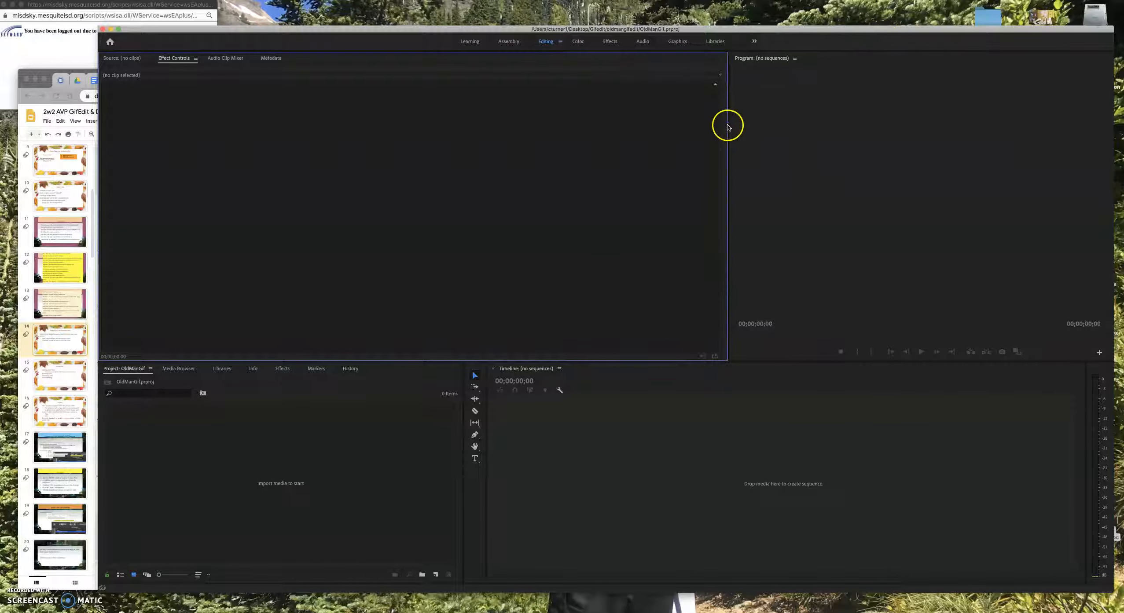
{"action": "left_click_drag", "start_coordinate": [727, 127], "coordinate": [487, 172]}
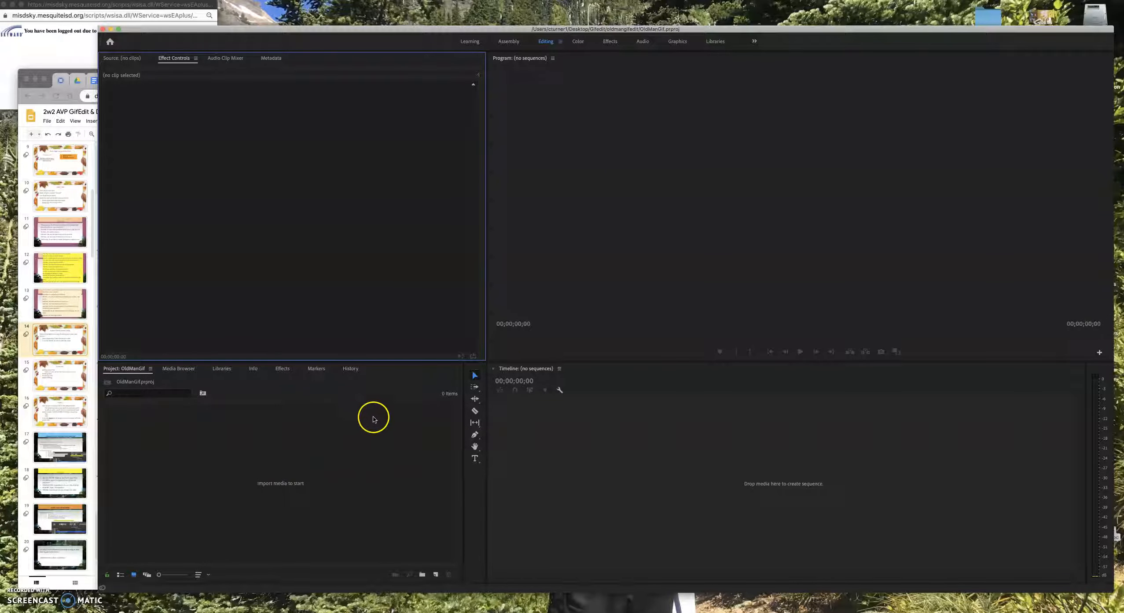
- Import the files from window.png through eastwood.gif in the oldmangifedit folder into the OldManGif project
{"action": "double_click", "coordinate": [1055, 22]}
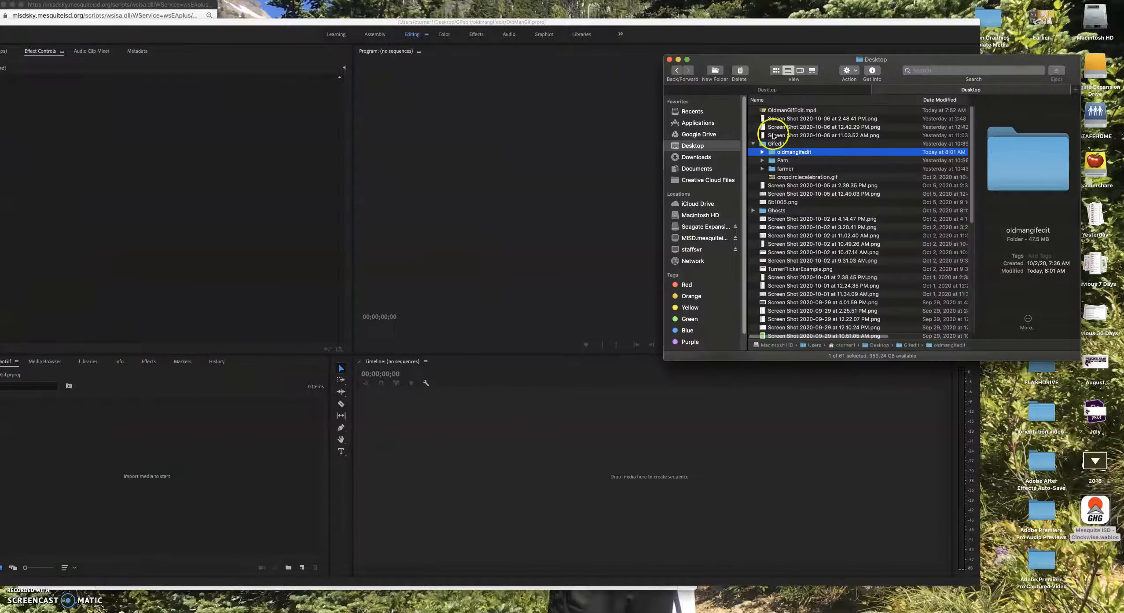
{"action": "left_click", "coordinate": [762, 152]}
{"action": "left_click", "coordinate": [792, 169]}
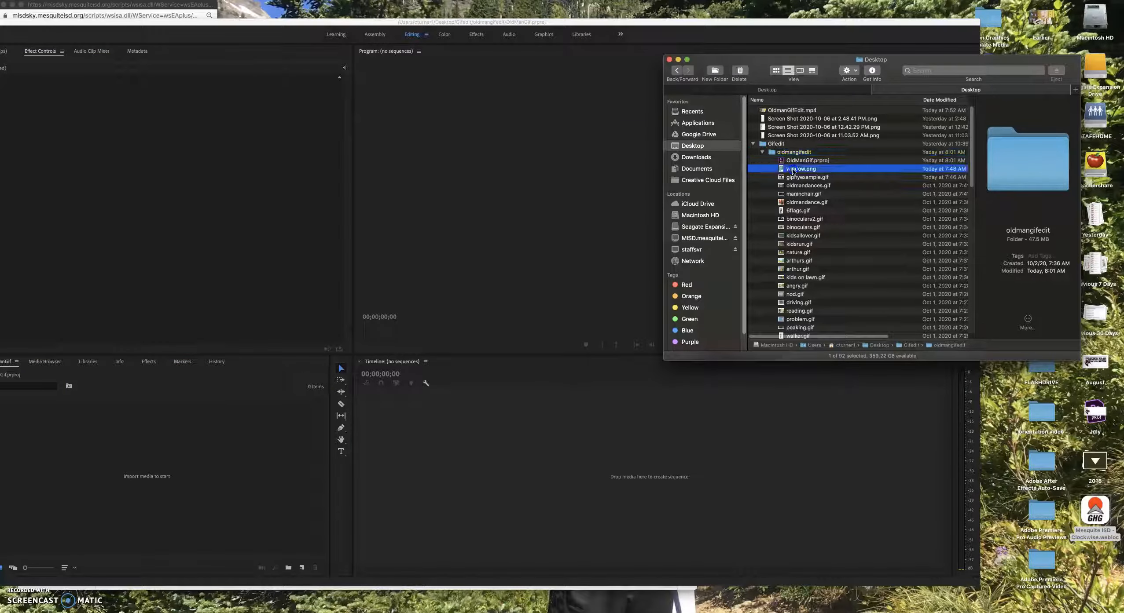
{"action": "scroll", "coordinate": [792, 198], "scroll_direction": "down", "scroll_amount": 10}
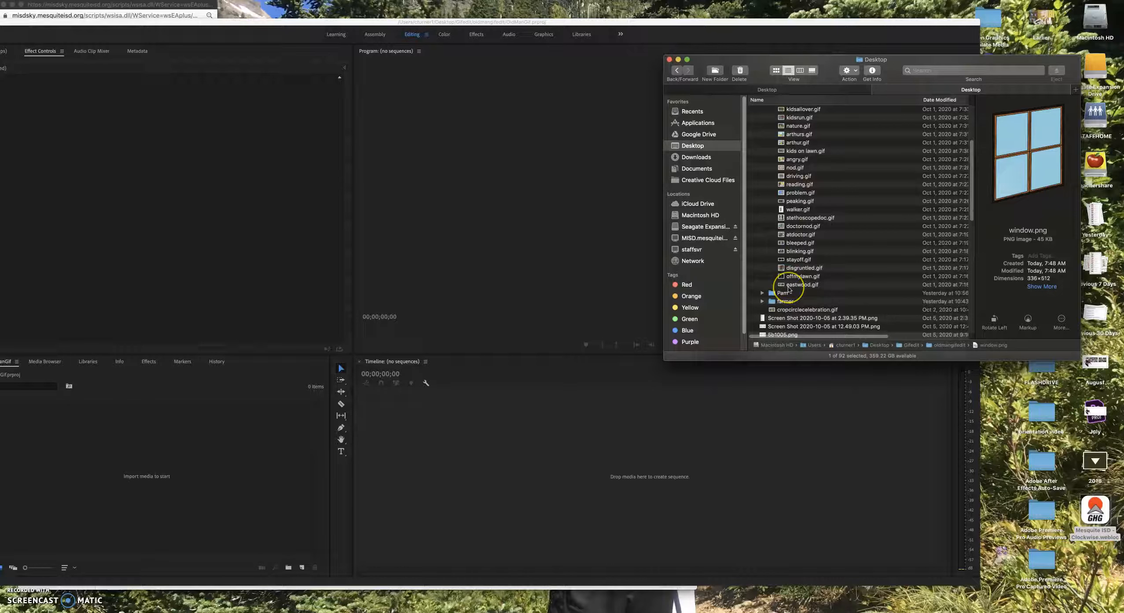
{"action": "left_click", "coordinate": [788, 285], "text": "shift"}
{"action": "left_click_drag", "start_coordinate": [796, 283], "coordinate": [155, 501]}
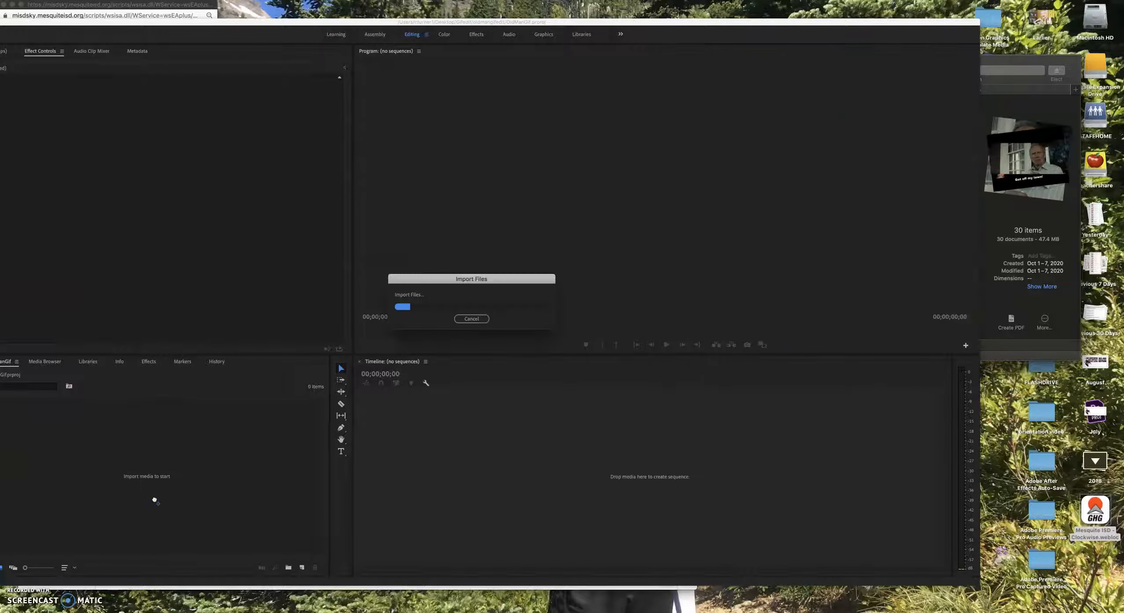
- Move the Finder window aside and reposition the Premiere Pro window so that its whole workspace is on screen
{"action": "left_click", "coordinate": [1040, 58]}
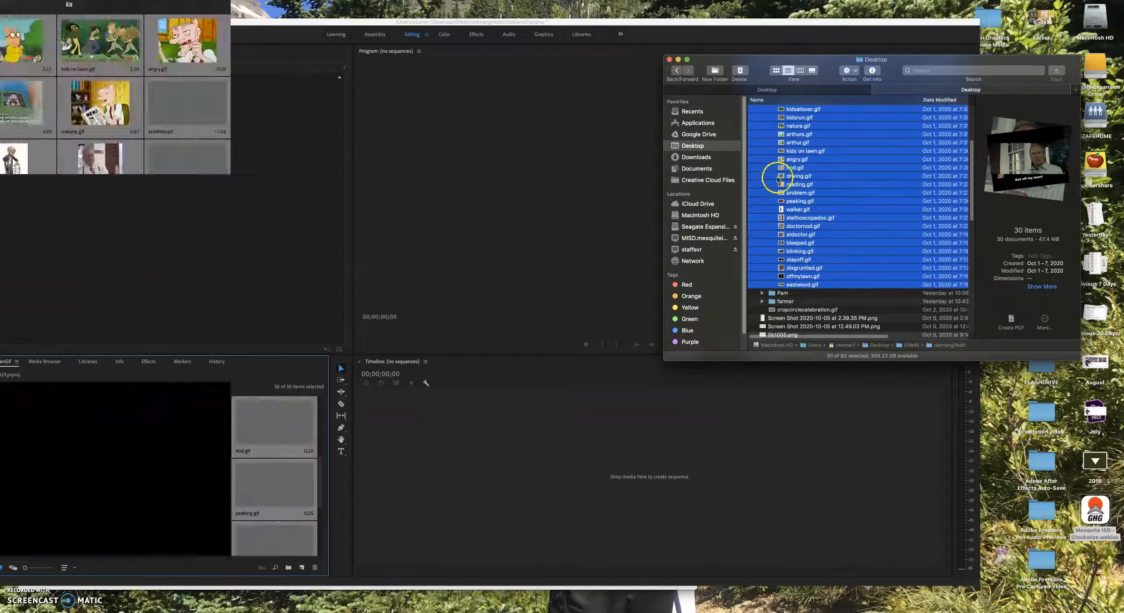
{"action": "scroll", "coordinate": [814, 172], "scroll_direction": "up", "scroll_amount": 10}
{"action": "left_click_drag", "start_coordinate": [754, 58], "coordinate": [981, 108]}
{"action": "left_click_drag", "start_coordinate": [502, 22], "coordinate": [594, 5]}
- Look through the thumbnails of the imported images and GIFs in the OldManGif project
{"action": "scroll", "coordinate": [235, 431], "scroll_direction": "down", "scroll_amount": 5}
{"action": "scroll", "coordinate": [235, 431], "scroll_direction": "up", "scroll_amount": 8}
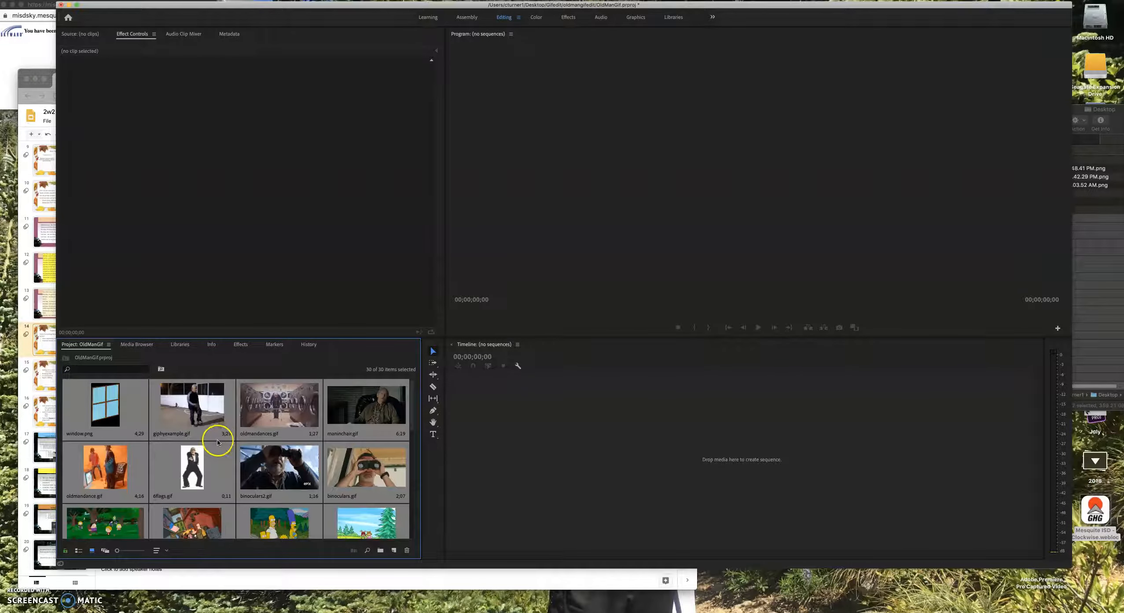
{"action": "scroll", "coordinate": [234, 434], "scroll_direction": "down", "scroll_amount": 6}
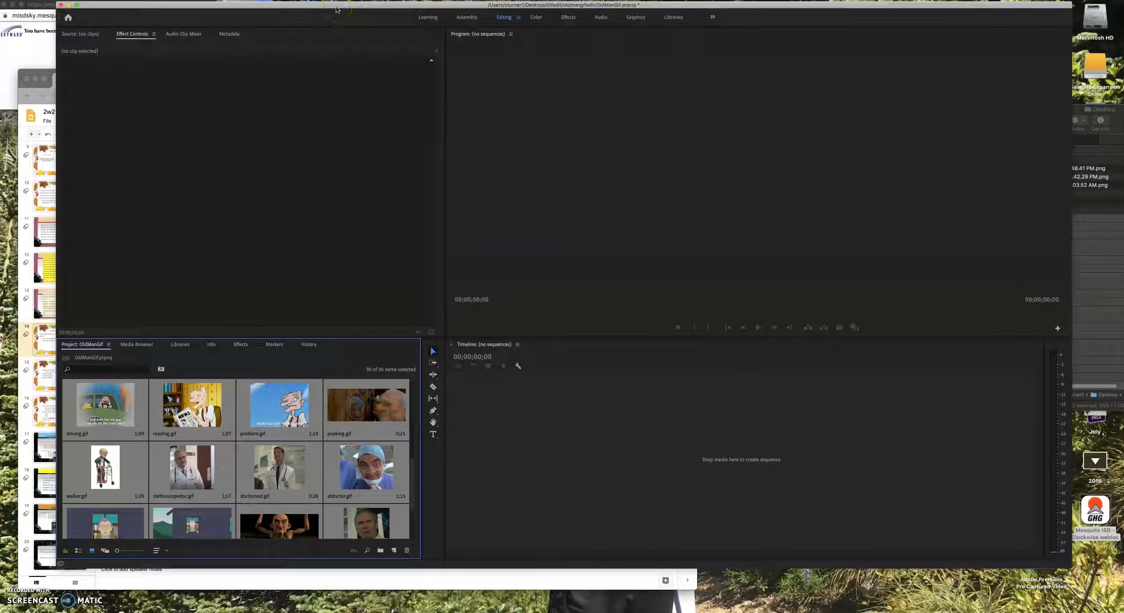
{"action": "scroll", "coordinate": [260, 466], "scroll_direction": "down", "scroll_amount": 3}
{"action": "scroll", "coordinate": [261, 470], "scroll_direction": "up", "scroll_amount": 2}
{"action": "scroll", "coordinate": [261, 469], "scroll_direction": "up", "scroll_amount": 5}
{"action": "scroll", "coordinate": [234, 460], "scroll_direction": "down", "scroll_amount": 2}
{"action": "scroll", "coordinate": [234, 460], "scroll_direction": "up", "scroll_amount": 2}
{"action": "scroll", "coordinate": [234, 460], "scroll_direction": "down", "scroll_amount": 2}
{"action": "scroll", "coordinate": [234, 459], "scroll_direction": "up", "scroll_amount": 2}
{"action": "scroll", "coordinate": [234, 460], "scroll_direction": "down", "scroll_amount": 2}
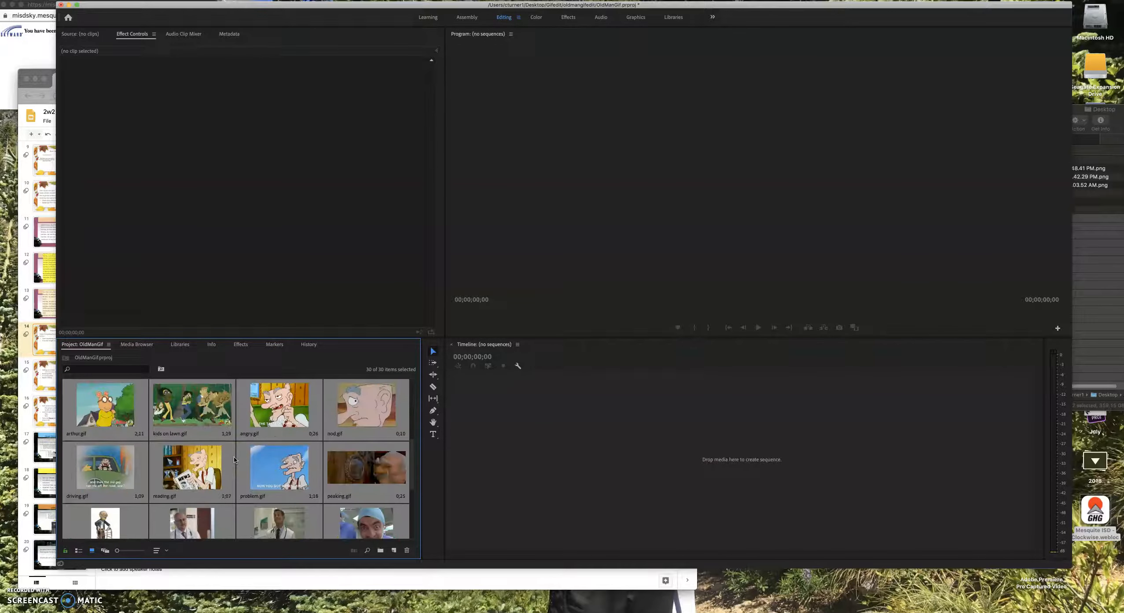
- Preview reading.gif in the Source monitor and create a new sequence from it in the timeline
{"action": "double_click", "coordinate": [165, 485]}
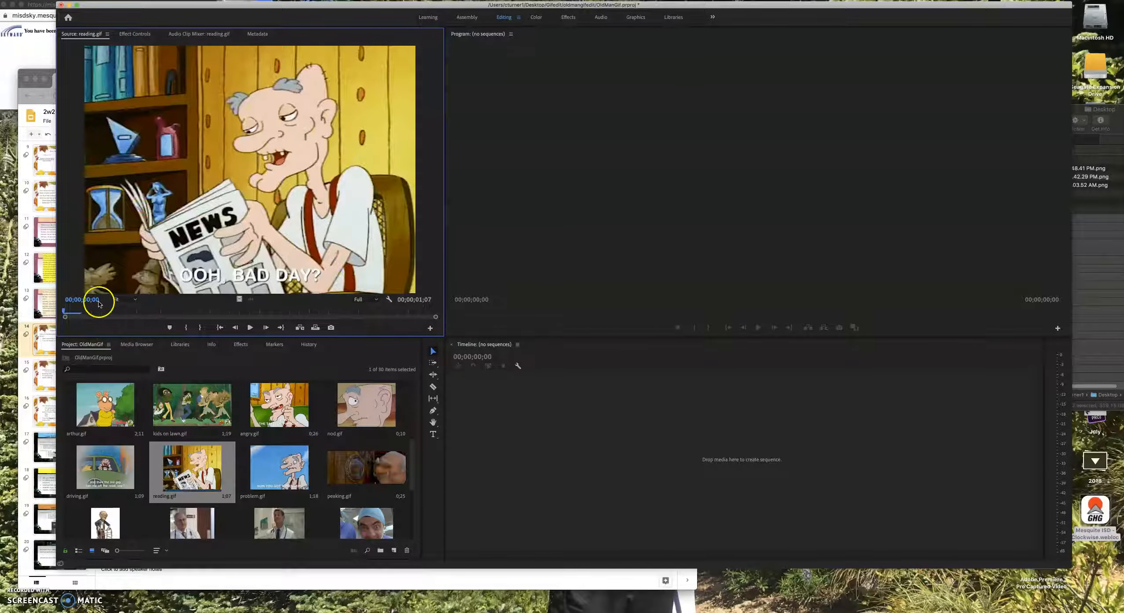
{"action": "left_click_drag", "start_coordinate": [110, 314], "coordinate": [39, 306]}
{"action": "left_click_drag", "start_coordinate": [239, 299], "coordinate": [114, 210]}
{"action": "left_click_drag", "start_coordinate": [163, 459], "coordinate": [606, 455]}
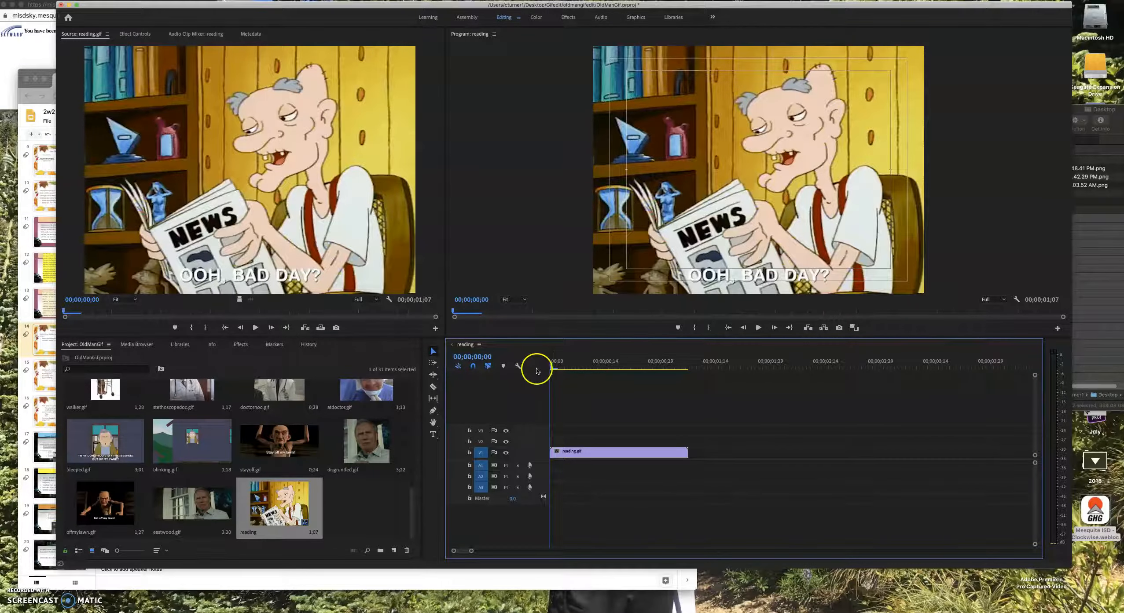
- Preview nod.gif and add it to the reading sequence on V1 directly after reading.gif
{"action": "left_click_drag", "start_coordinate": [551, 368], "coordinate": [460, 441]}
{"action": "scroll", "coordinate": [269, 475], "scroll_direction": "up", "scroll_amount": 4}
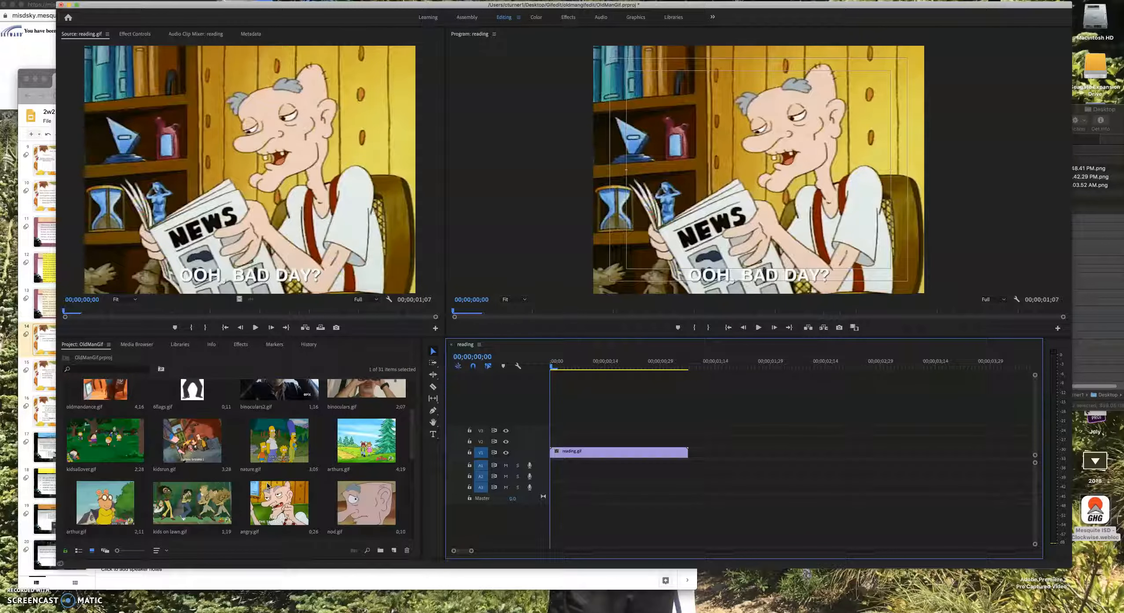
{"action": "scroll", "coordinate": [268, 485], "scroll_direction": "down", "scroll_amount": 5}
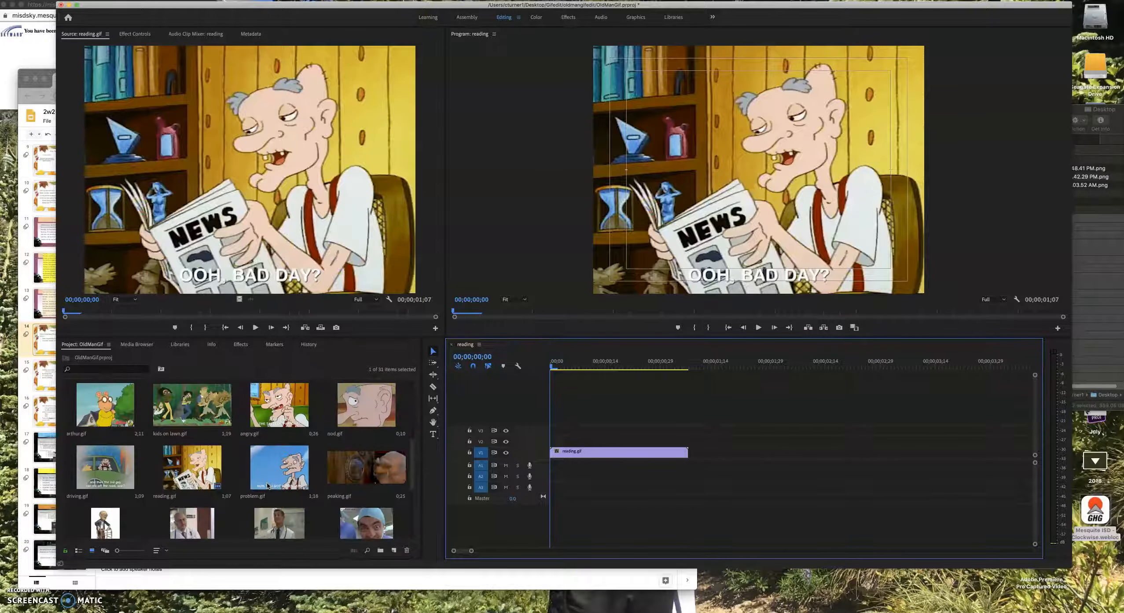
{"action": "left_click", "coordinate": [373, 410]}
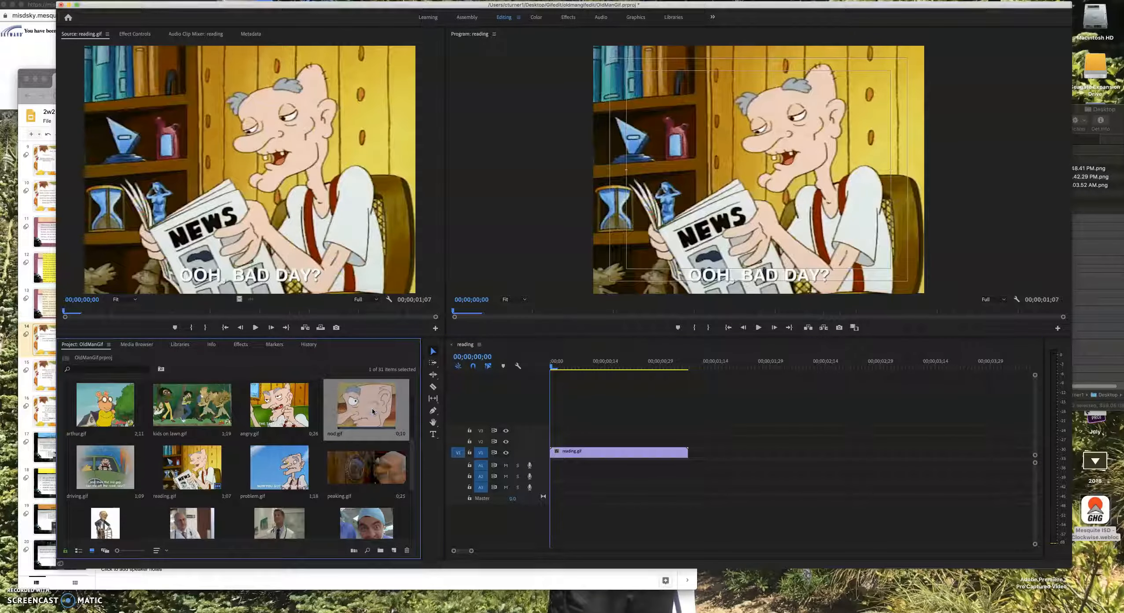
{"action": "double_click", "coordinate": [372, 408]}
{"action": "left_click_drag", "start_coordinate": [130, 311], "coordinate": [30, 312]}
{"action": "left_click_drag", "start_coordinate": [368, 429], "coordinate": [702, 453]}
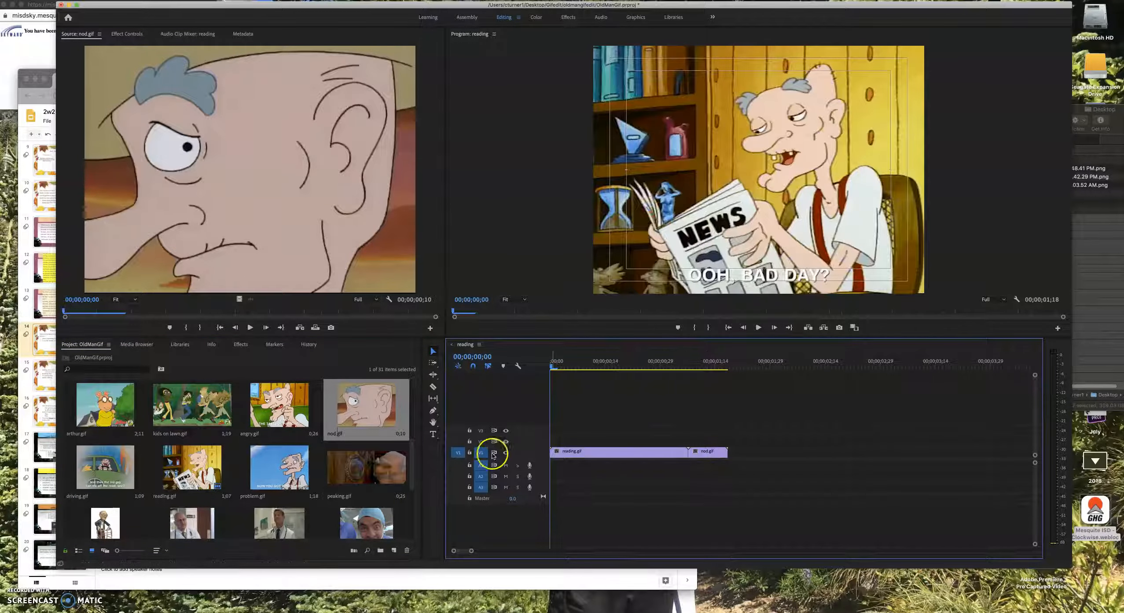
{"action": "left_click_drag", "start_coordinate": [647, 363], "coordinate": [709, 399]}
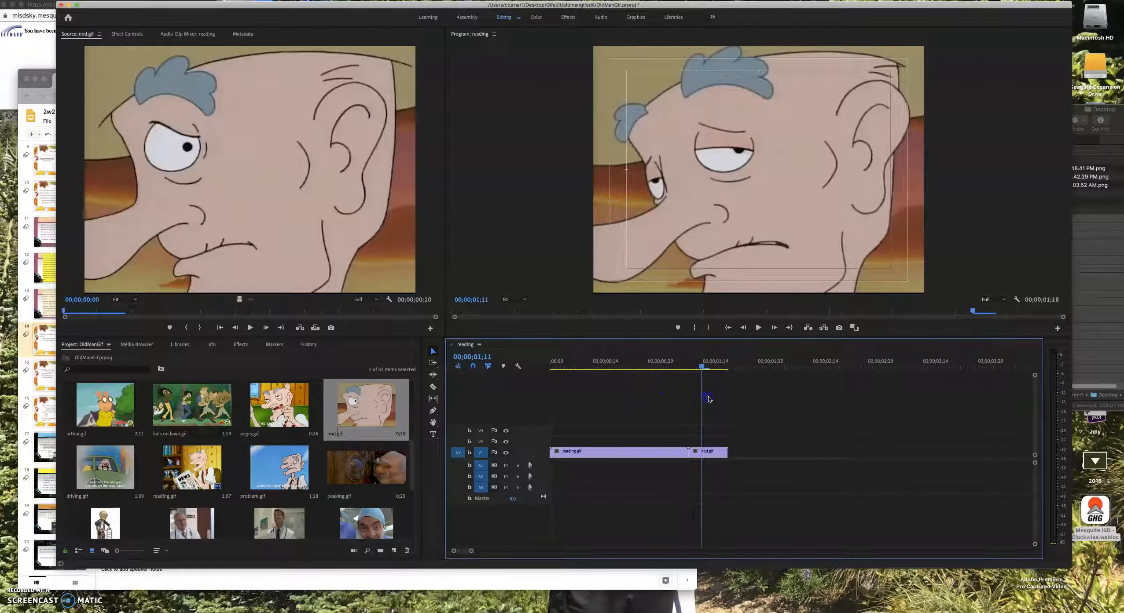
- Add peaking.gif to V1 directly after nod.gif and scrub back over the cut
{"action": "scroll", "coordinate": [269, 463], "scroll_direction": "down", "scroll_amount": 5}
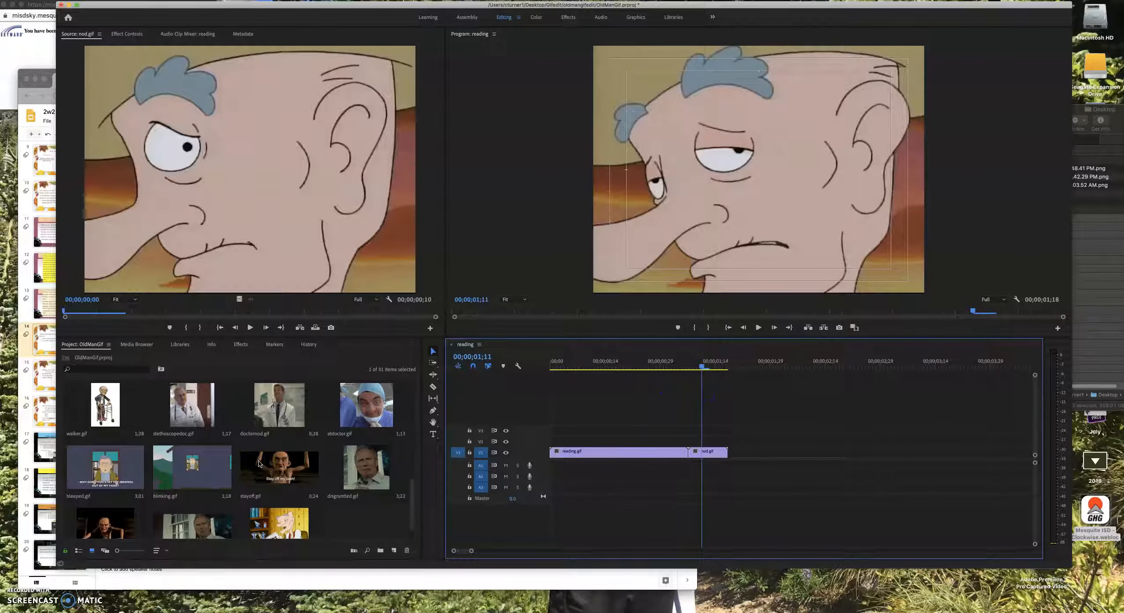
{"action": "scroll", "coordinate": [260, 464], "scroll_direction": "up", "scroll_amount": 2}
{"action": "left_click_drag", "start_coordinate": [365, 405], "coordinate": [728, 459]}
{"action": "mouse_move", "coordinate": [730, 366]}
{"action": "left_mouse_down"}
{"action": "mouse_move", "coordinate": [779, 370]}
{"action": "mouse_move", "coordinate": [708, 369]}
{"action": "left_mouse_up"}
- Place window.png on V2 so that it starts together with peaking.gif
{"action": "scroll", "coordinate": [209, 469], "scroll_direction": "down", "scroll_amount": 2}
{"action": "scroll", "coordinate": [209, 469], "scroll_direction": "up", "scroll_amount": 5}
{"action": "left_click", "coordinate": [92, 410]}
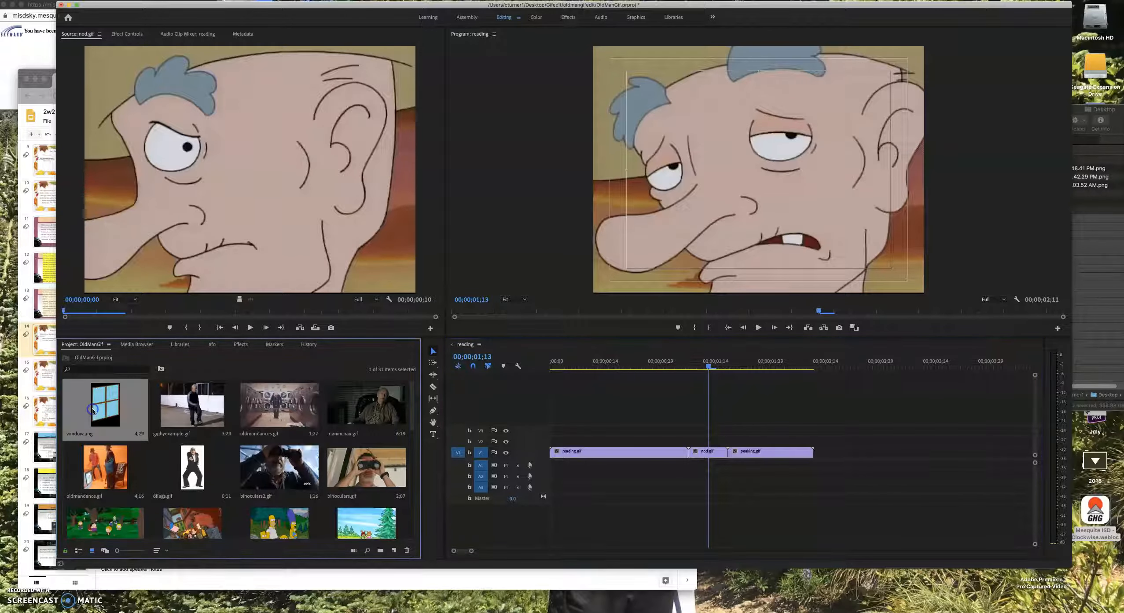
{"action": "left_click_drag", "start_coordinate": [610, 437], "coordinate": [760, 437]}
{"action": "left_click", "coordinate": [766, 372]}
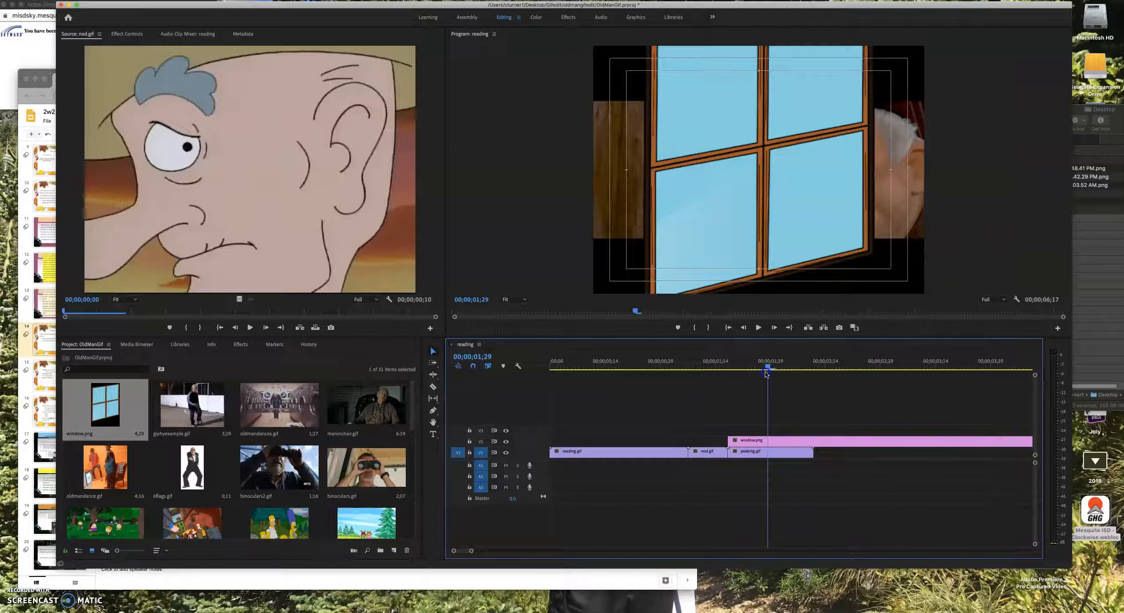
- Split the window.png clip with the Razor tool at 00;00;01;29
{"action": "left_click", "coordinate": [823, 441]}
{"action": "mouse_move", "coordinate": [770, 366]}
{"action": "left_mouse_down"}
{"action": "mouse_move", "coordinate": [732, 371]}
{"action": "mouse_move", "coordinate": [768, 368]}
{"action": "left_mouse_up"}
{"action": "left_click", "coordinate": [489, 364]}
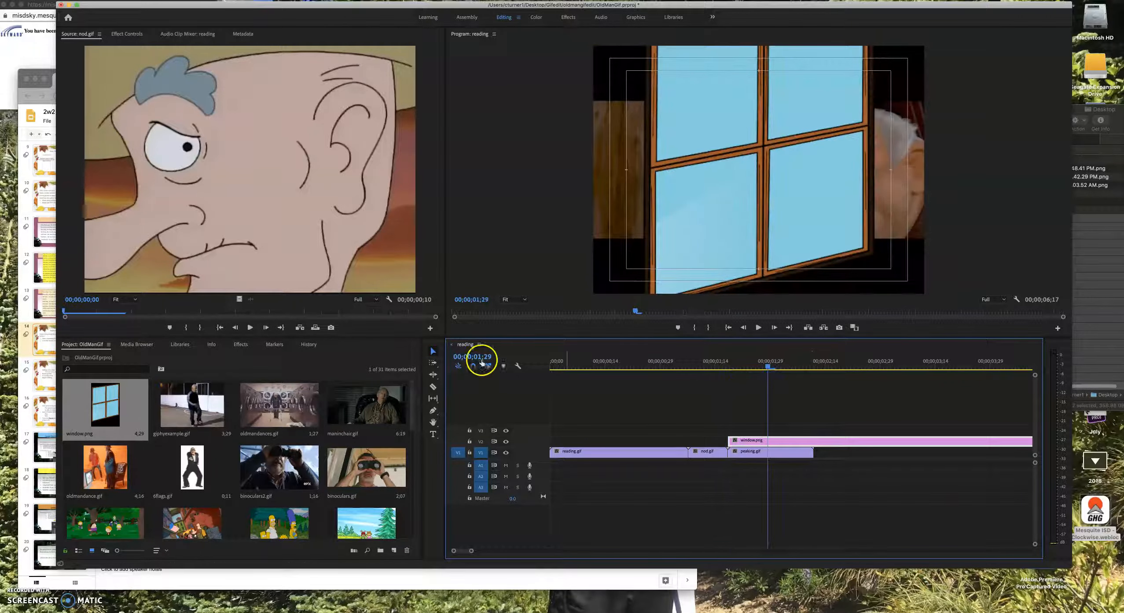
{"action": "left_click", "coordinate": [435, 391]}
{"action": "left_click", "coordinate": [780, 442]}
{"action": "left_click", "coordinate": [771, 440]}
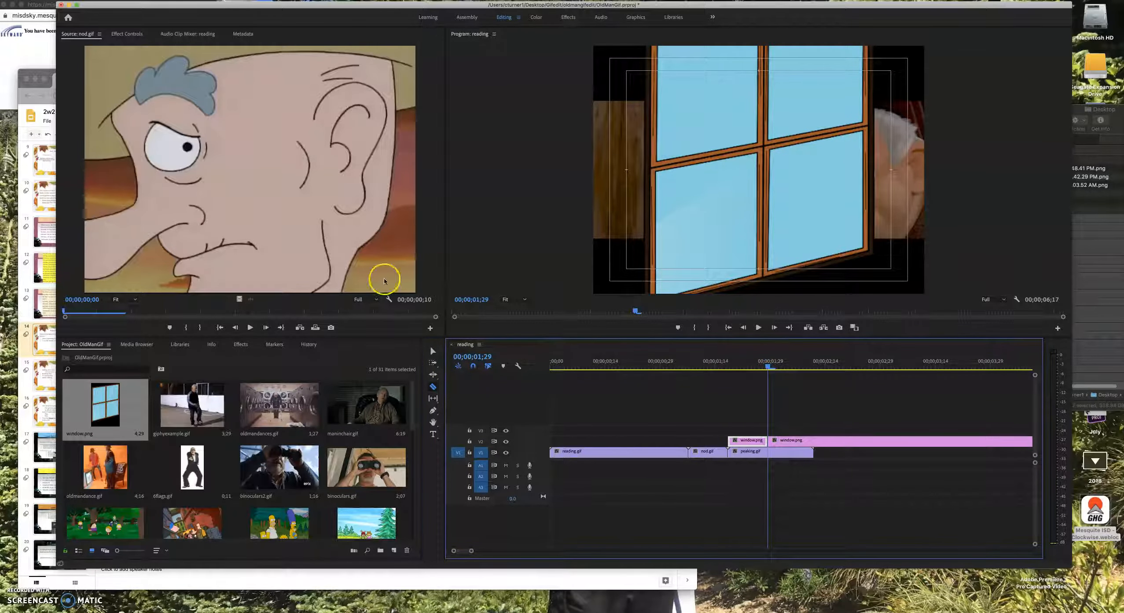
- Delete the second piece of window.png and extend the first one to the end of peaking.gif
{"action": "left_click", "coordinate": [431, 353]}
{"action": "left_click", "coordinate": [850, 413]}
{"action": "left_click", "coordinate": [837, 446]}
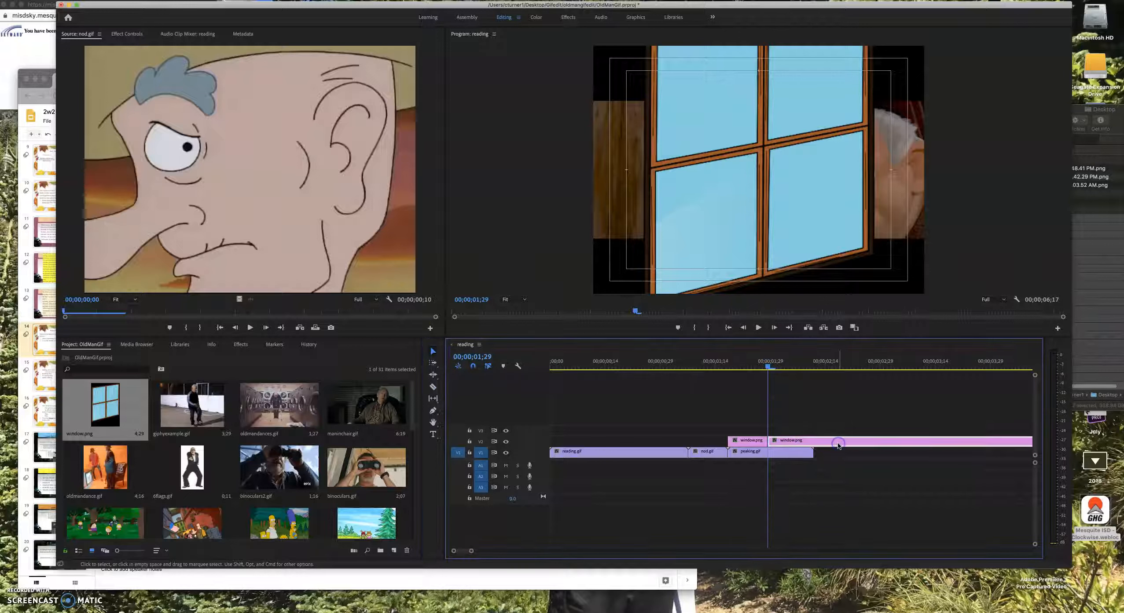
{"action": "key", "text": "Delete"}
{"action": "left_click_drag", "start_coordinate": [762, 442], "coordinate": [812, 442]}
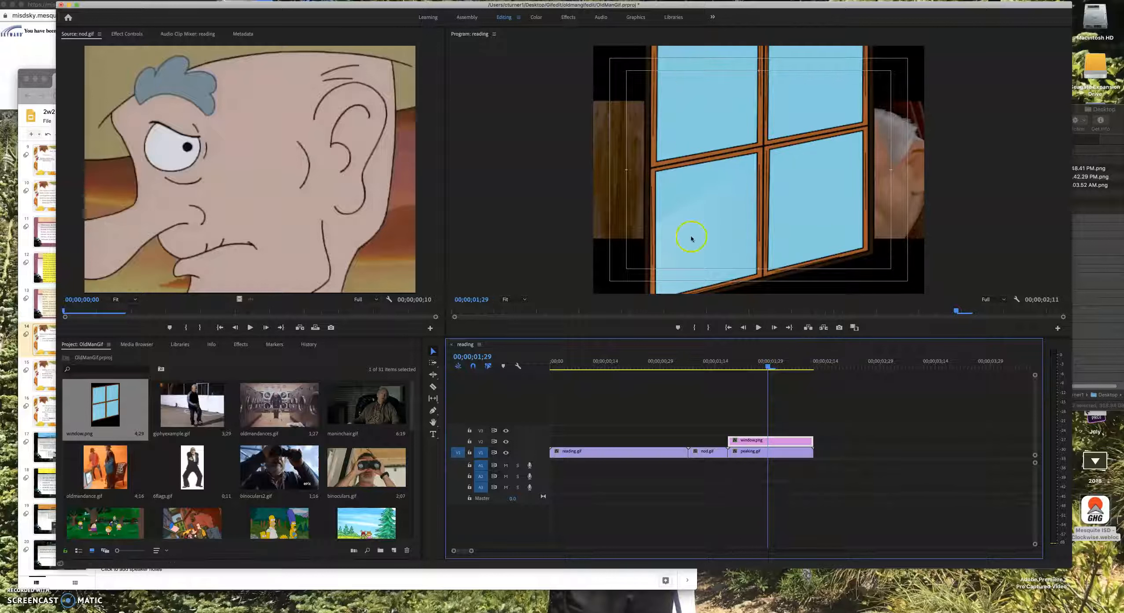
- Shrink window.png in the frame, place it beside the peeking man's face and scrub through the overlay
{"action": "left_click", "coordinate": [697, 93]}
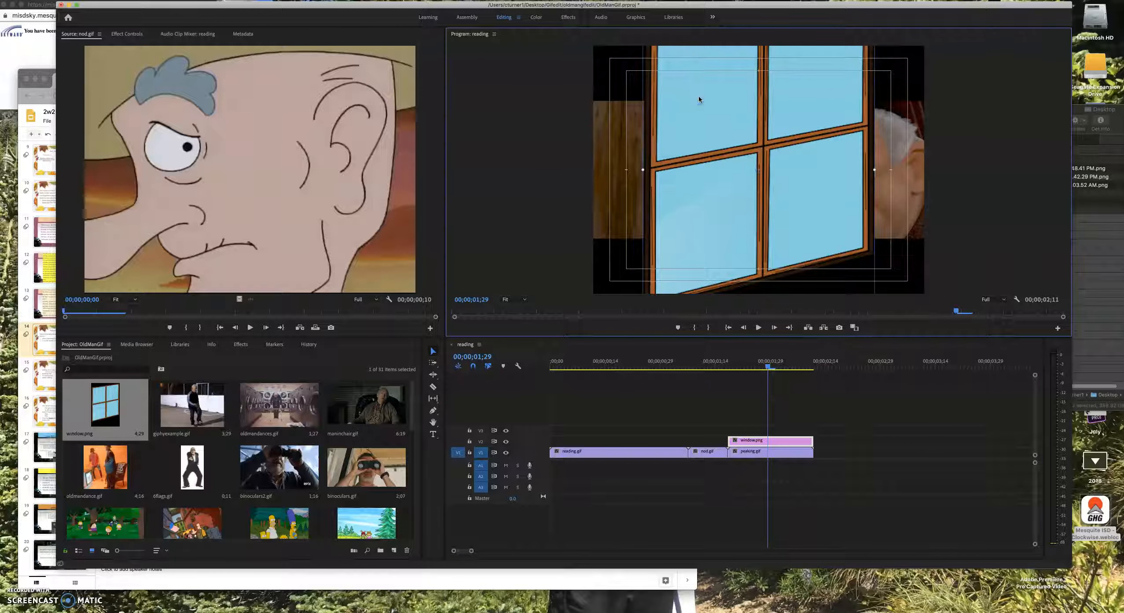
{"action": "left_click_drag", "start_coordinate": [698, 95], "coordinate": [712, 192]}
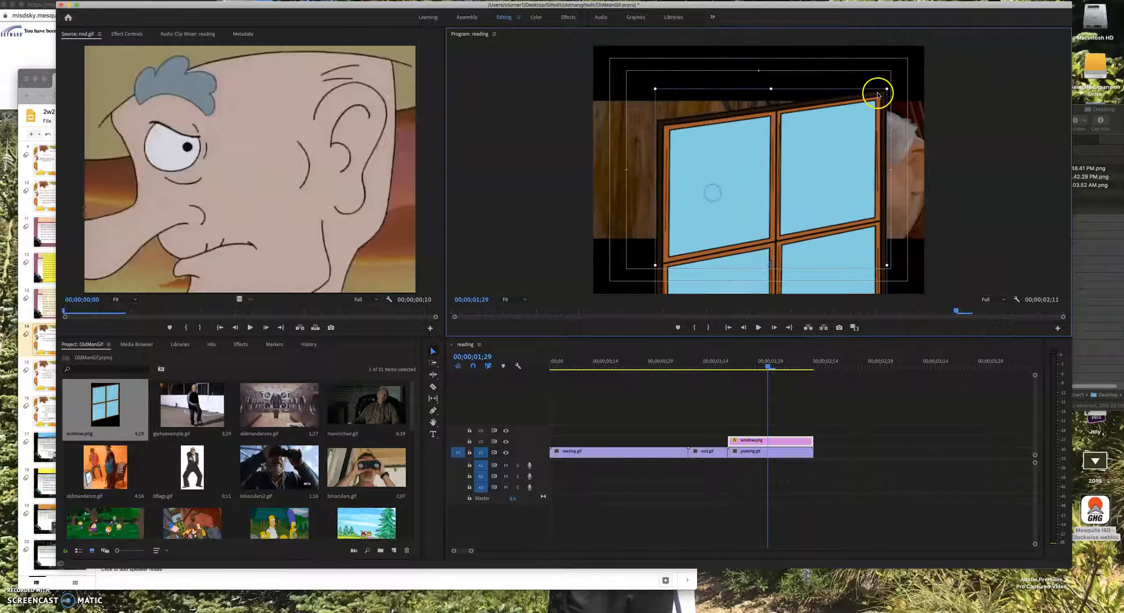
{"action": "left_click_drag", "start_coordinate": [877, 95], "coordinate": [720, 138]}
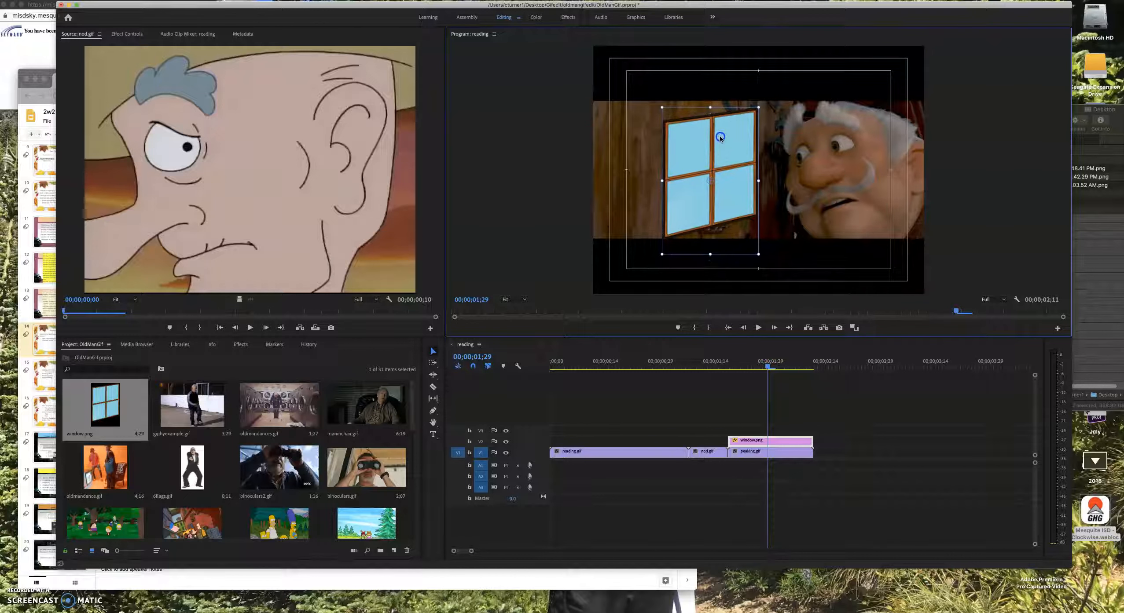
{"action": "left_click_drag", "start_coordinate": [663, 107], "coordinate": [631, 95]}
{"action": "left_click_drag", "start_coordinate": [766, 265], "coordinate": [778, 276]}
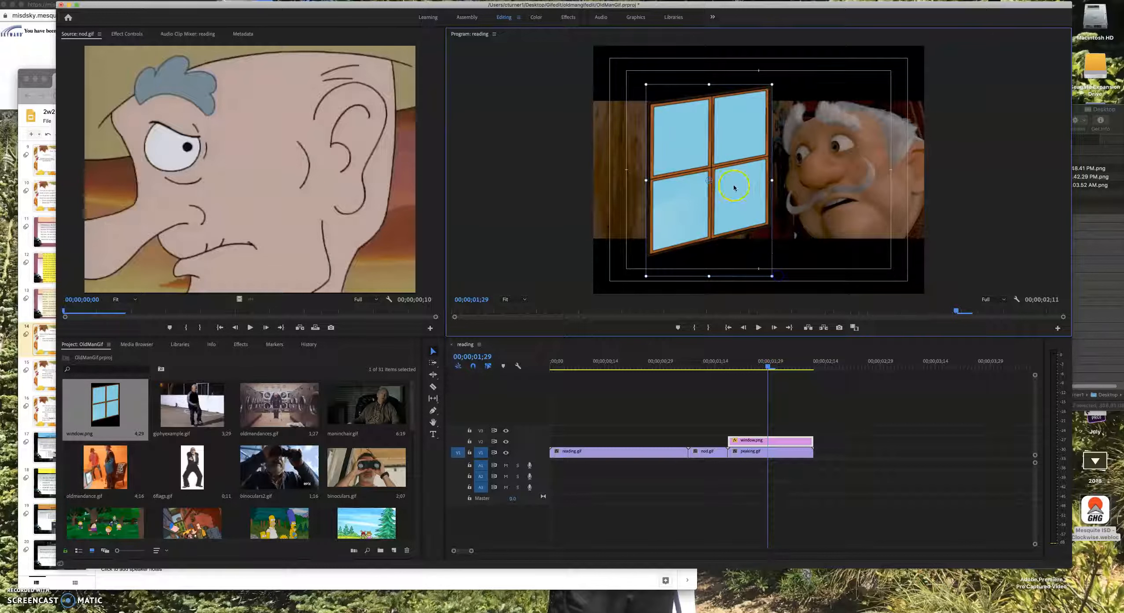
{"action": "left_click_drag", "start_coordinate": [770, 365], "coordinate": [784, 383]}
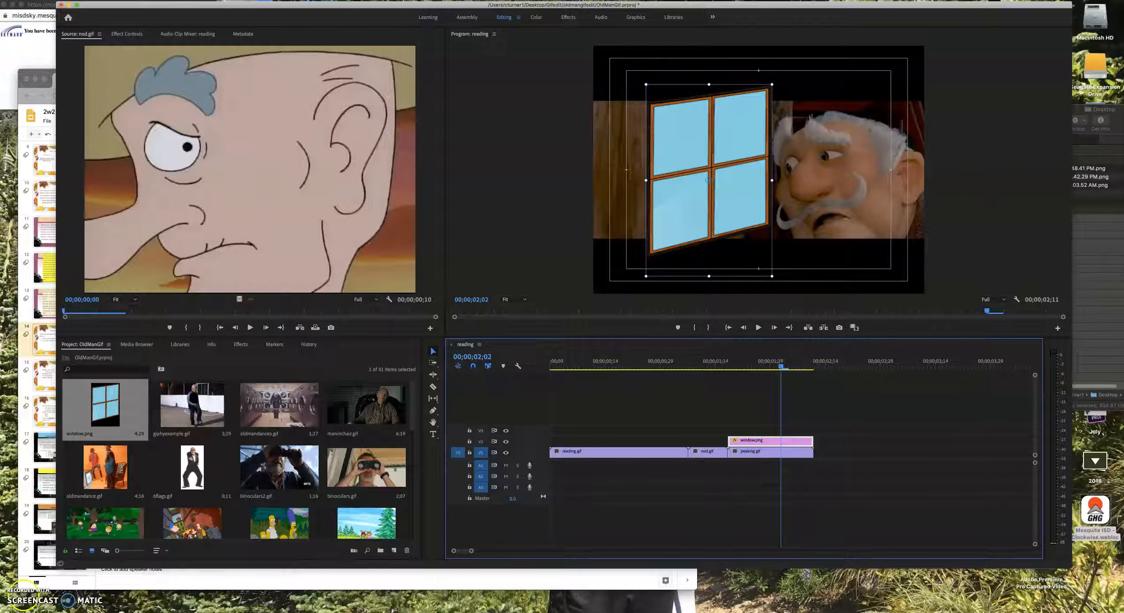
{"action": "left_click_drag", "start_coordinate": [758, 376], "coordinate": [812, 399]}
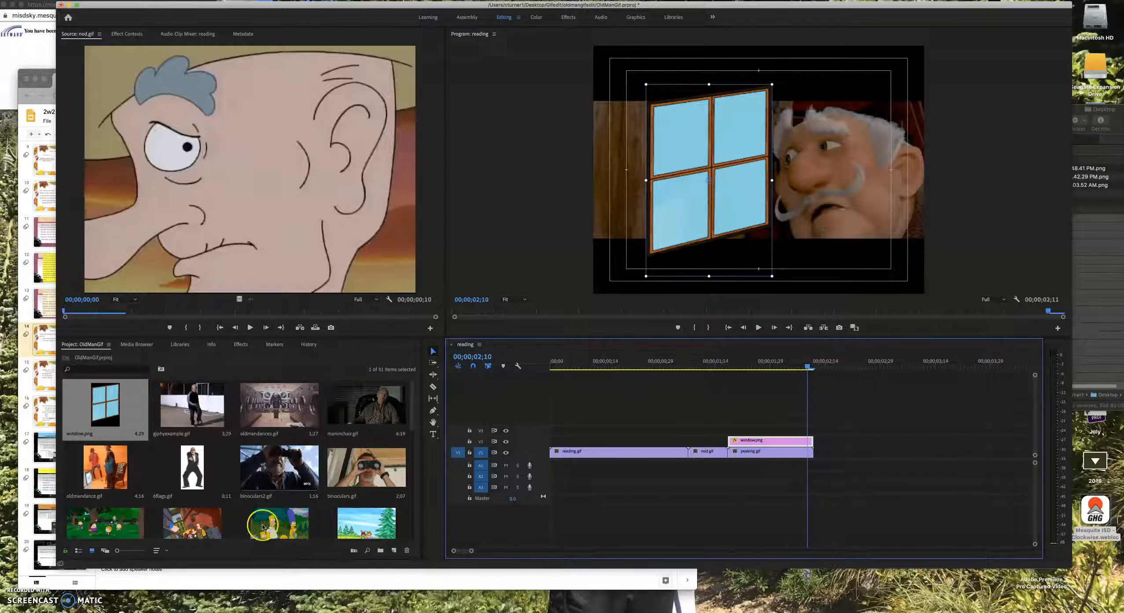
- Preview kids on lawn.gif and add it to V1 directly after peaking.gif
{"action": "scroll", "coordinate": [310, 510], "scroll_direction": "down", "scroll_amount": 8}
{"action": "scroll", "coordinate": [185, 484], "scroll_direction": "up", "scroll_amount": 3}
{"action": "scroll", "coordinate": [194, 440], "scroll_direction": "down", "scroll_amount": 3}
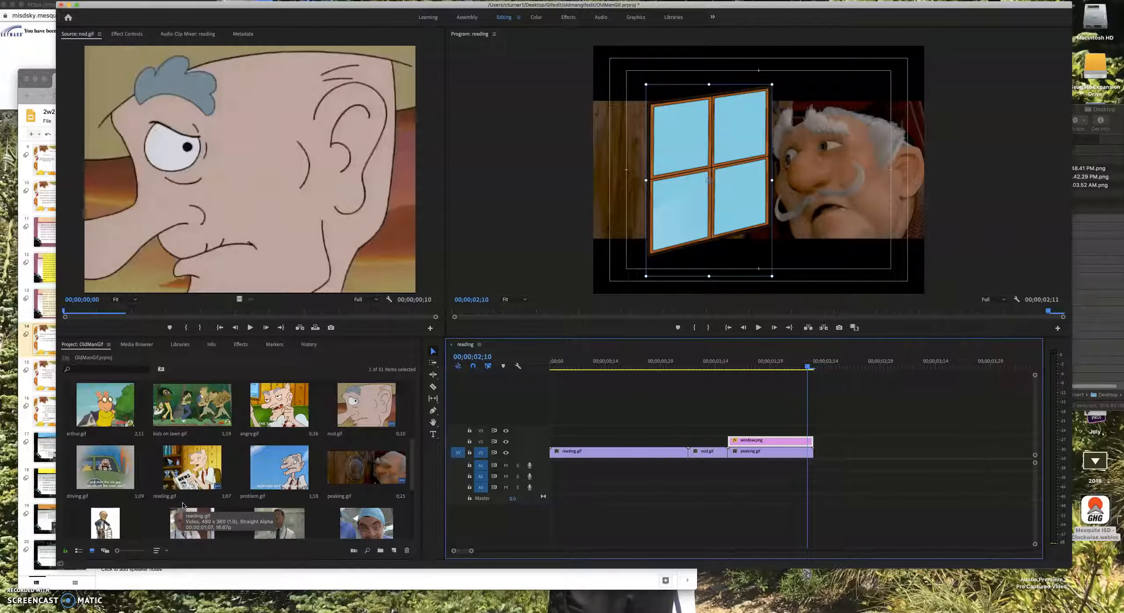
{"action": "left_click", "coordinate": [198, 416]}
{"action": "double_click", "coordinate": [191, 408]}
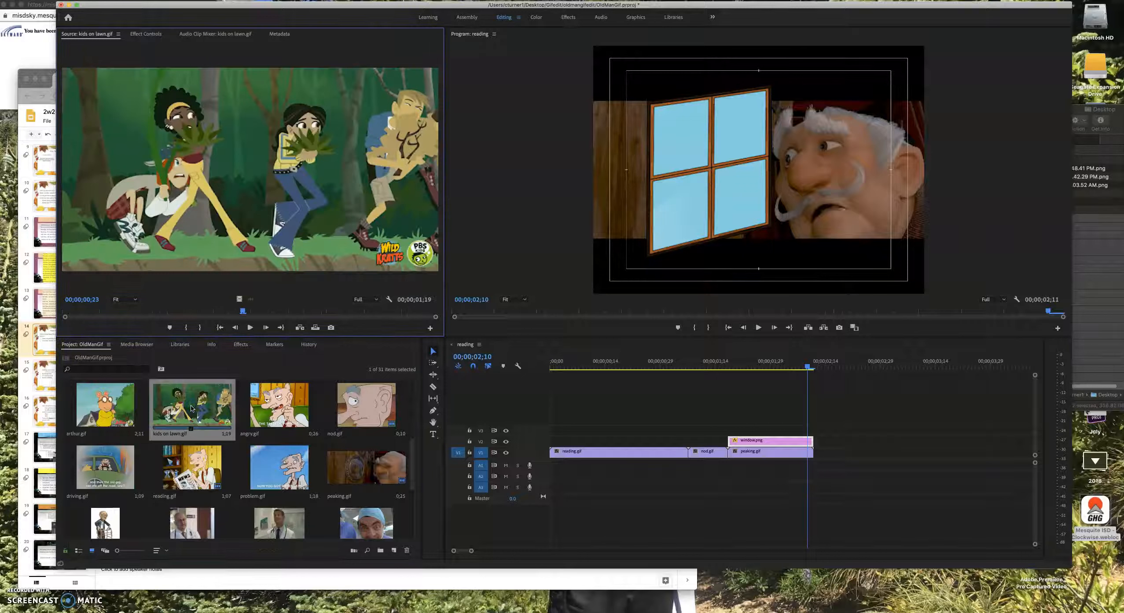
{"action": "left_click_drag", "start_coordinate": [191, 408], "coordinate": [811, 455]}
{"action": "left_click_drag", "start_coordinate": [808, 370], "coordinate": [855, 398]}
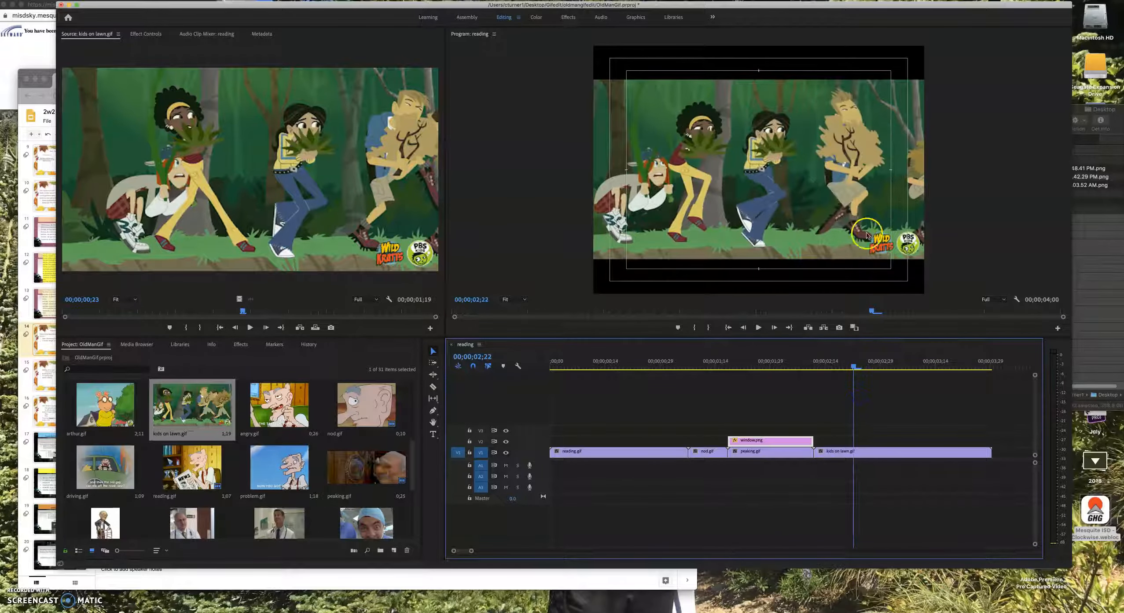
- Enlarge kids on lawn.gif in the Program monitor until it fills the frame height, and scrub to its end
{"action": "left_click", "coordinate": [804, 237]}
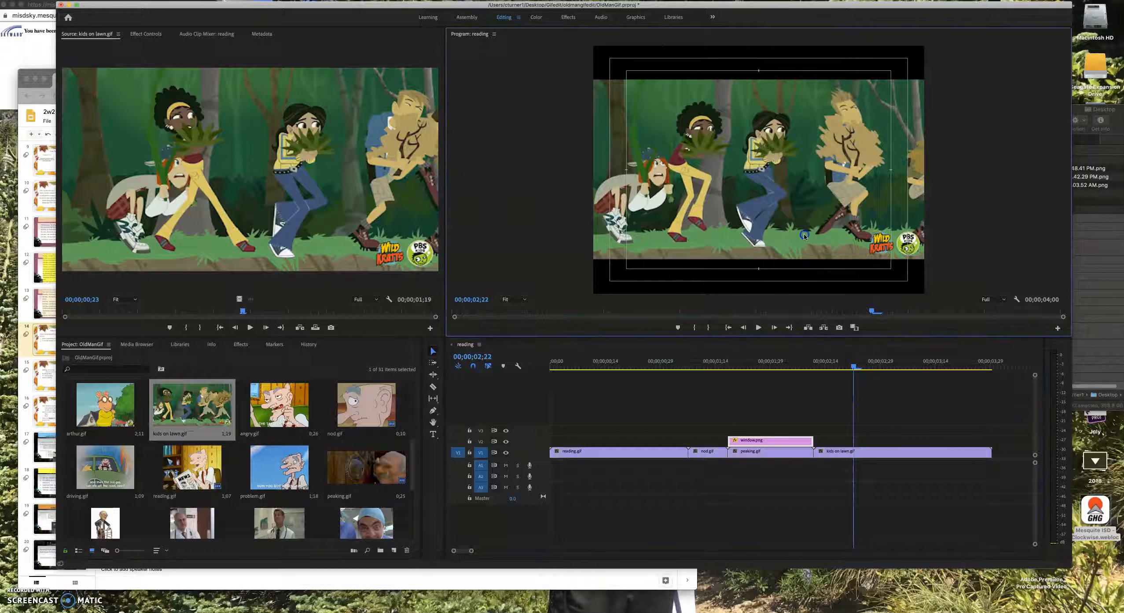
{"action": "left_click", "coordinate": [799, 170]}
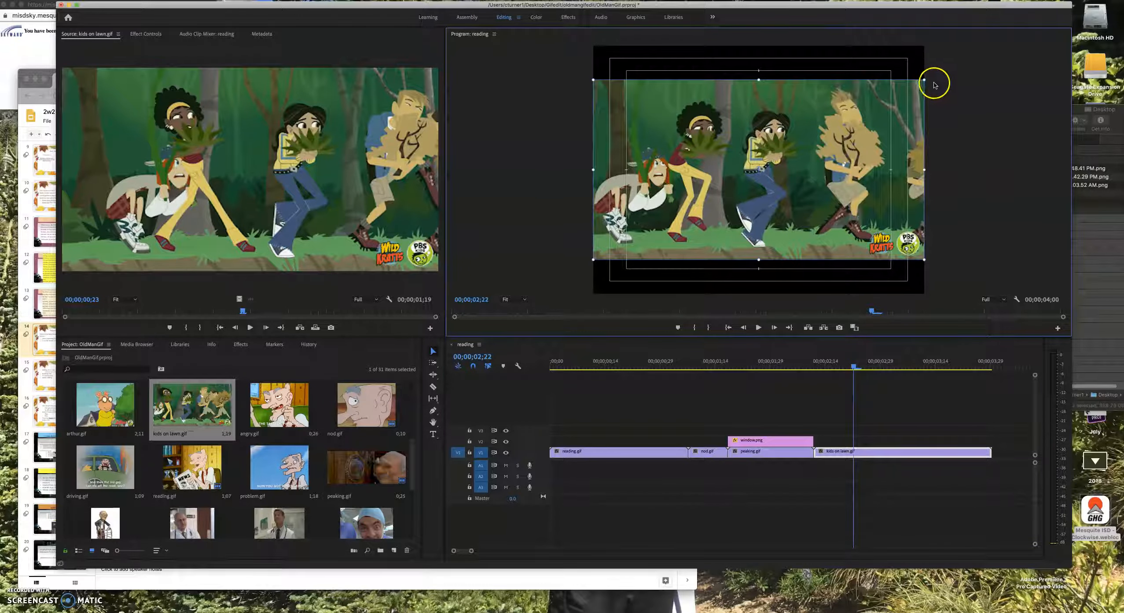
{"action": "left_click_drag", "start_coordinate": [924, 80], "coordinate": [960, 60]}
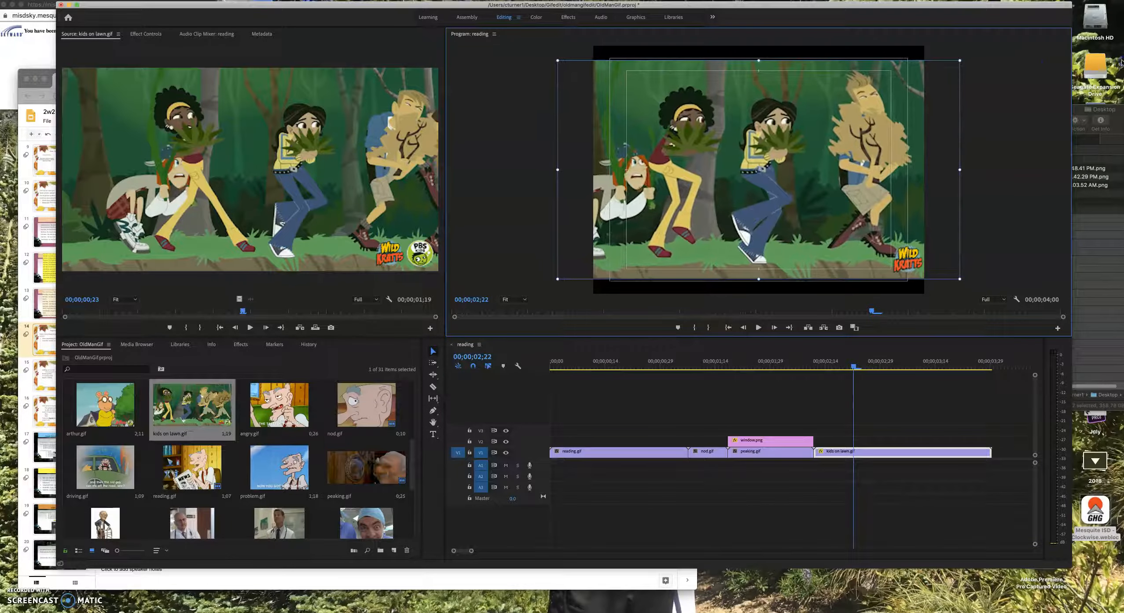
{"action": "left_click_drag", "start_coordinate": [557, 279], "coordinate": [511, 302]}
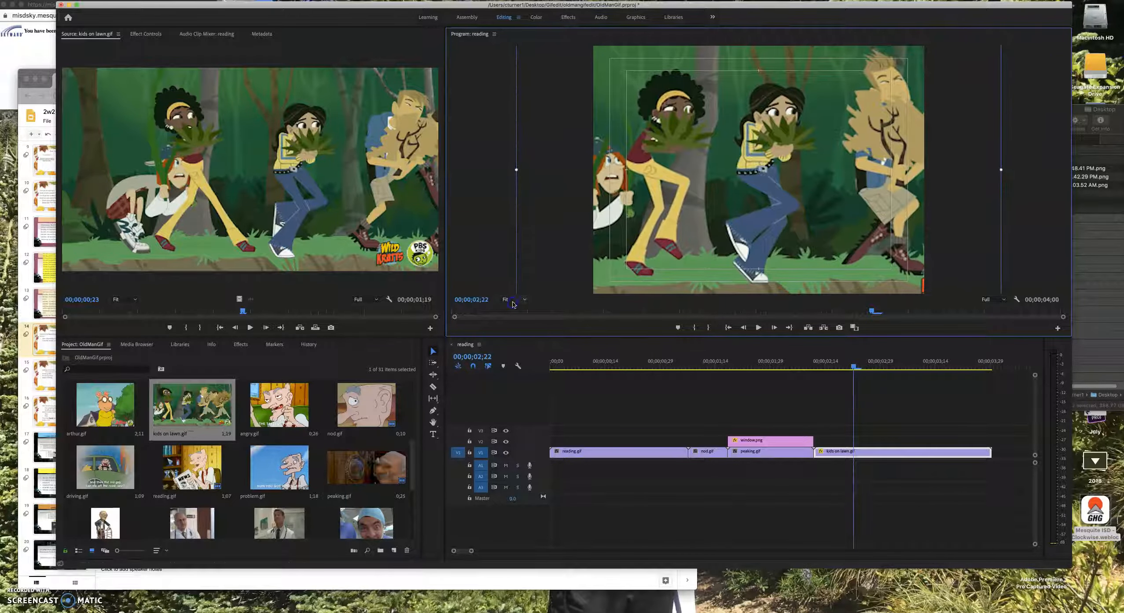
{"action": "left_click_drag", "start_coordinate": [854, 369], "coordinate": [990, 439]}
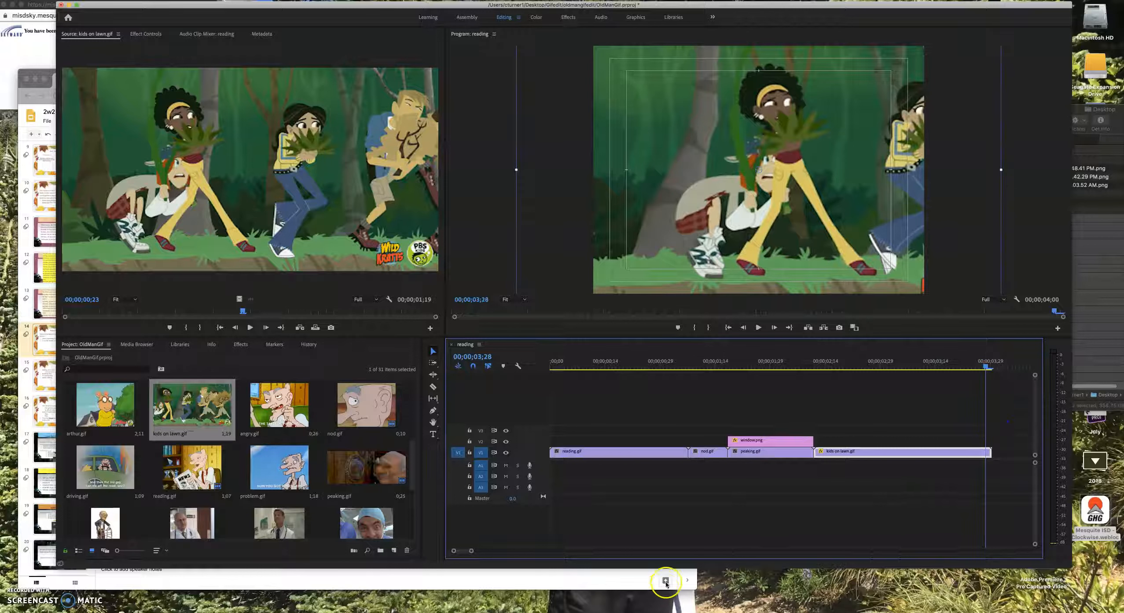
- Add blinking.gif to V1 directly after kids on lawn.gif and scrub over it
{"action": "left_click_drag", "start_coordinate": [470, 552], "coordinate": [516, 559]}
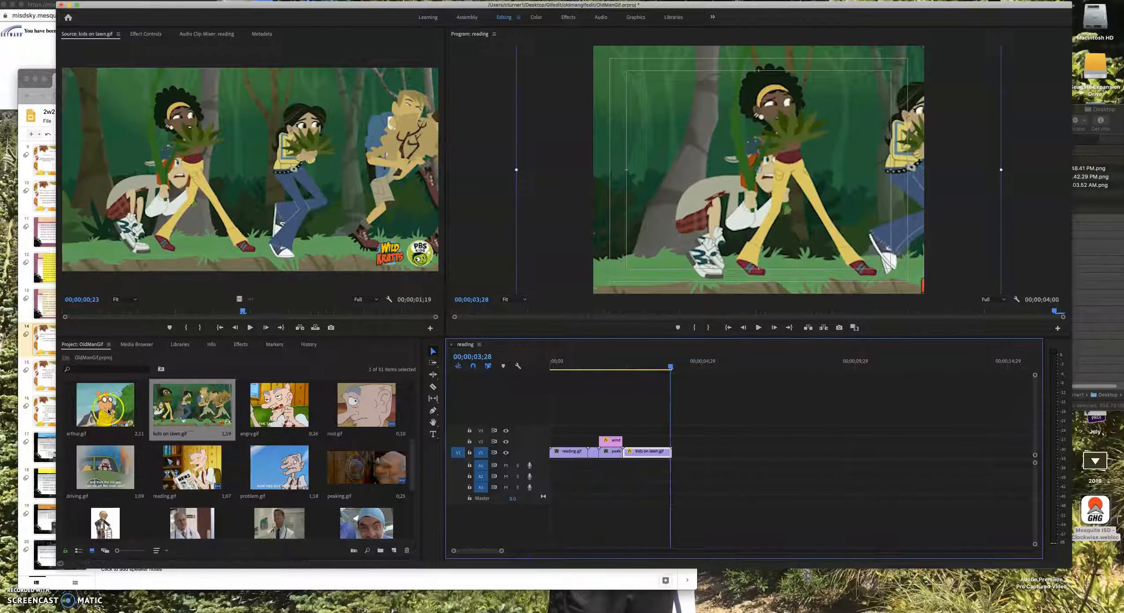
{"action": "scroll", "coordinate": [134, 458], "scroll_direction": "down", "scroll_amount": 3}
{"action": "scroll", "coordinate": [134, 461], "scroll_direction": "down", "scroll_amount": 2}
{"action": "left_click_drag", "start_coordinate": [196, 474], "coordinate": [671, 456]}
{"action": "left_click_drag", "start_coordinate": [669, 366], "coordinate": [715, 370]}
{"action": "left_click", "coordinate": [676, 381]}
- Add bleeped.gif to V1 directly after blinking.gif and move the playhead back to 00;00;04;11
{"action": "left_click", "coordinate": [166, 491]}
{"action": "left_click", "coordinate": [102, 480]}
{"action": "left_click_drag", "start_coordinate": [98, 472], "coordinate": [721, 453]}
{"action": "left_click_drag", "start_coordinate": [716, 359], "coordinate": [682, 383]}
- Try Scale to Frame Size and Set to Frame Size on blinking.gif, and enlarge the clip by hand until it fills the frame
{"action": "left_click", "coordinate": [699, 452]}
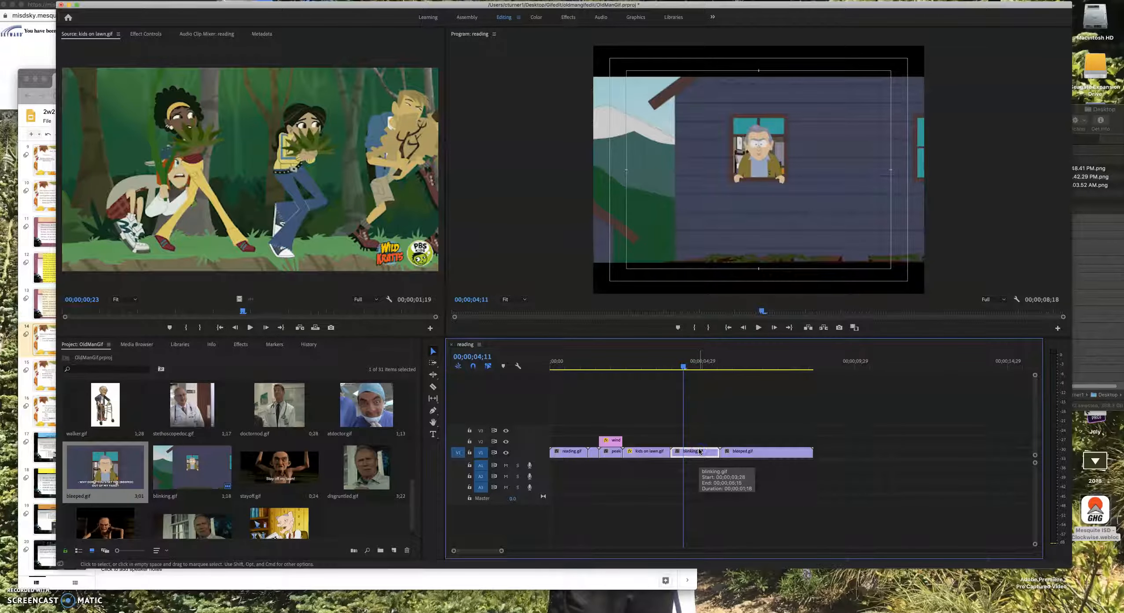
{"action": "right_click", "coordinate": [698, 452]}
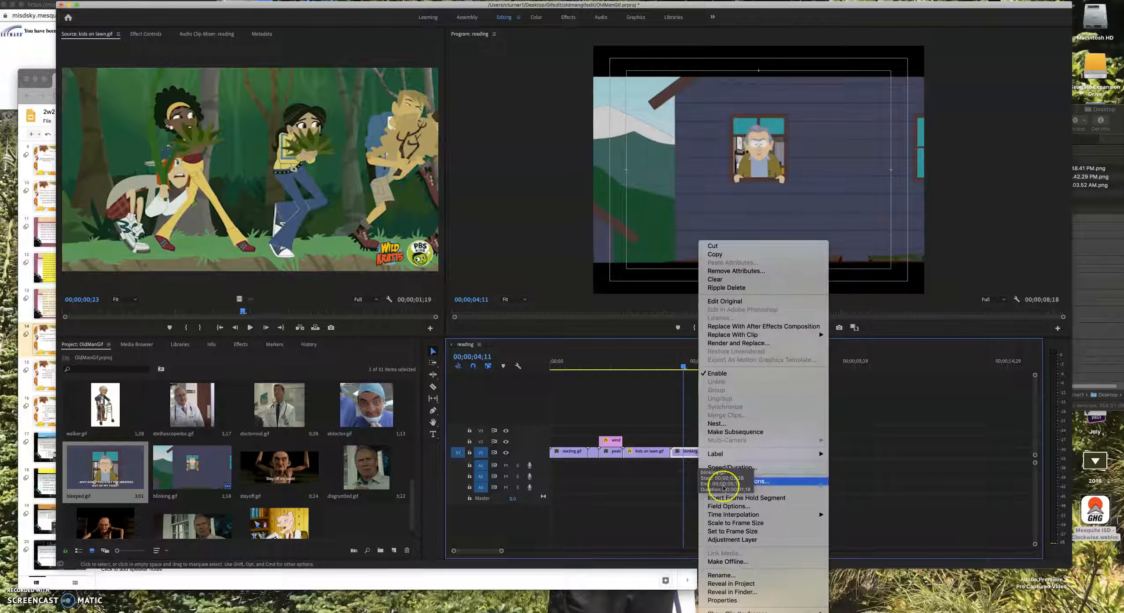
{"action": "left_click", "coordinate": [729, 523]}
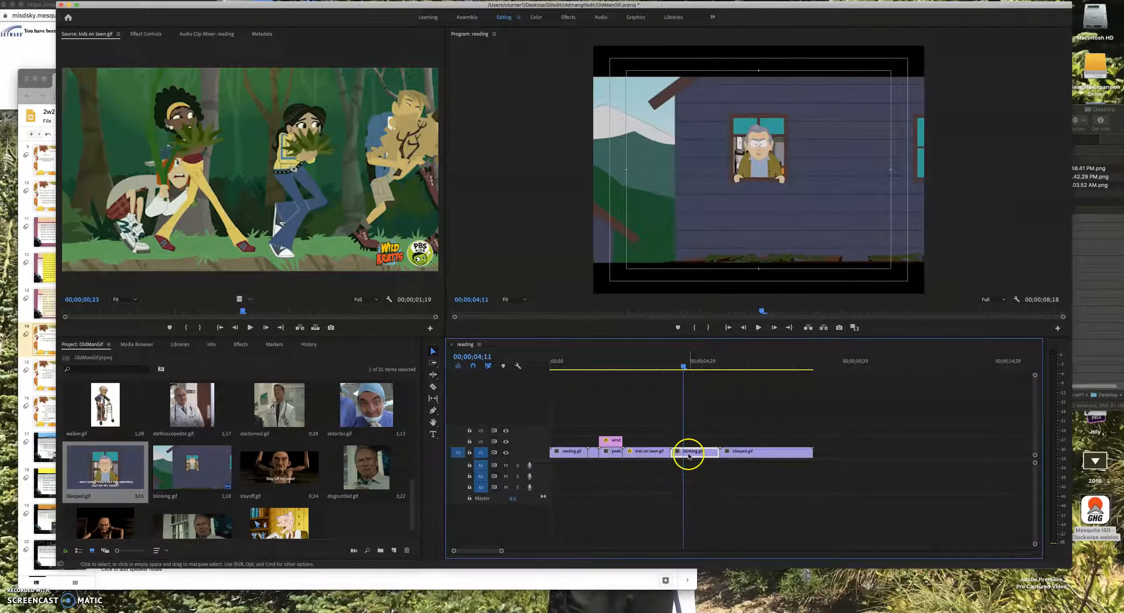
{"action": "right_click", "coordinate": [689, 457]}
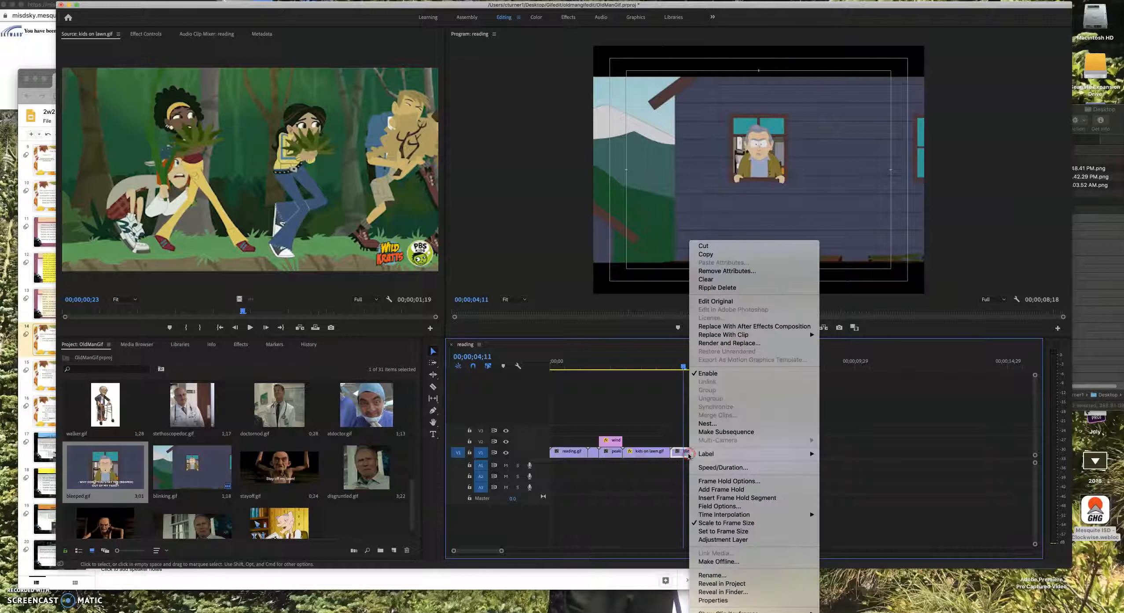
{"action": "left_click", "coordinate": [725, 532]}
{"action": "left_click", "coordinate": [699, 183]}
{"action": "left_click_drag", "start_coordinate": [925, 76], "coordinate": [1053, 44]}
- Enlarge bleeped.gif in the Program monitor at 00;00;06;14 until it fills the frame height
{"action": "left_click", "coordinate": [744, 458]}
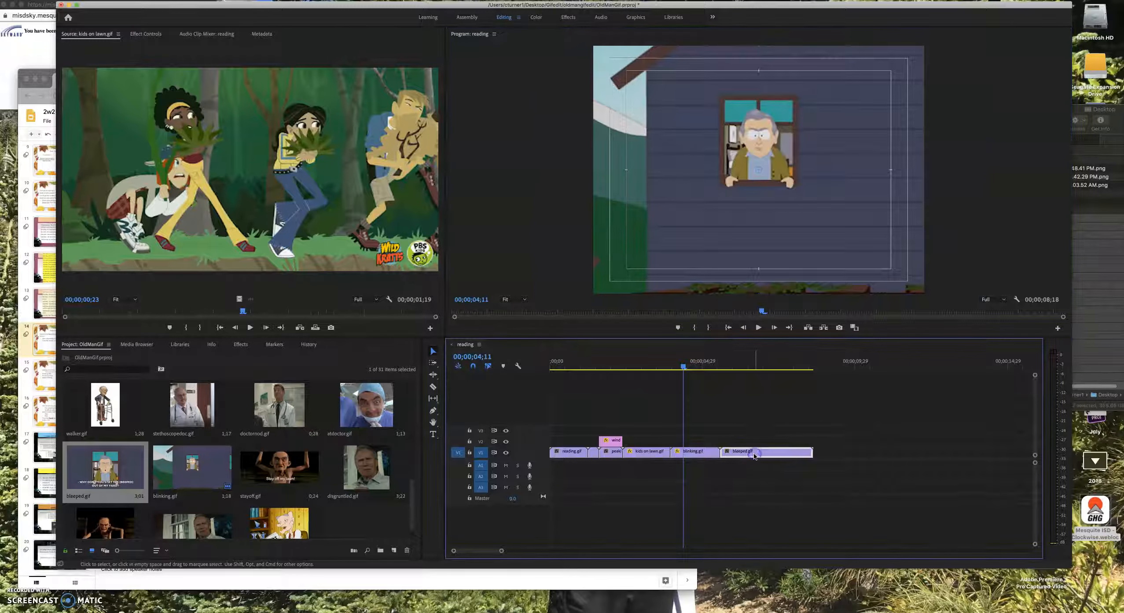
{"action": "double_click", "coordinate": [753, 454]}
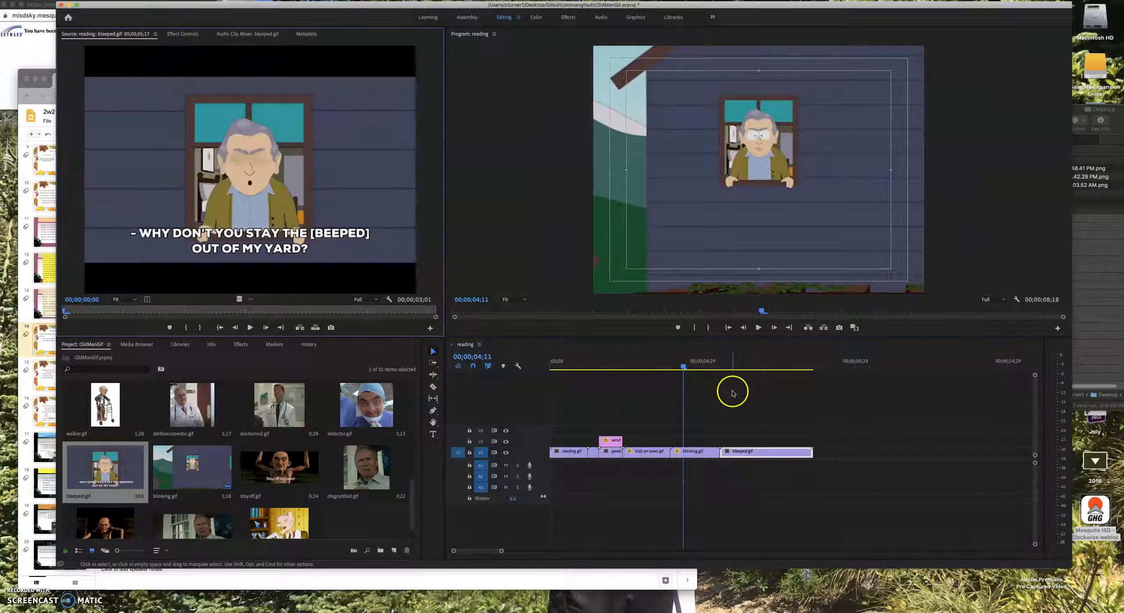
{"action": "left_click", "coordinate": [750, 363]}
{"action": "double_click", "coordinate": [750, 453]}
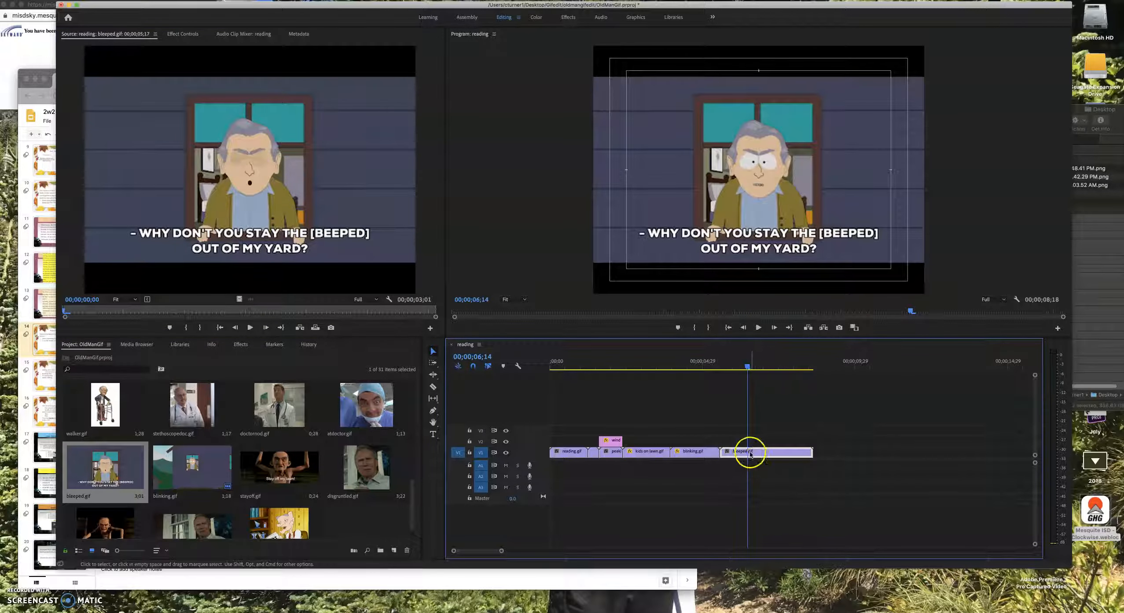
{"action": "left_click", "coordinate": [794, 196]}
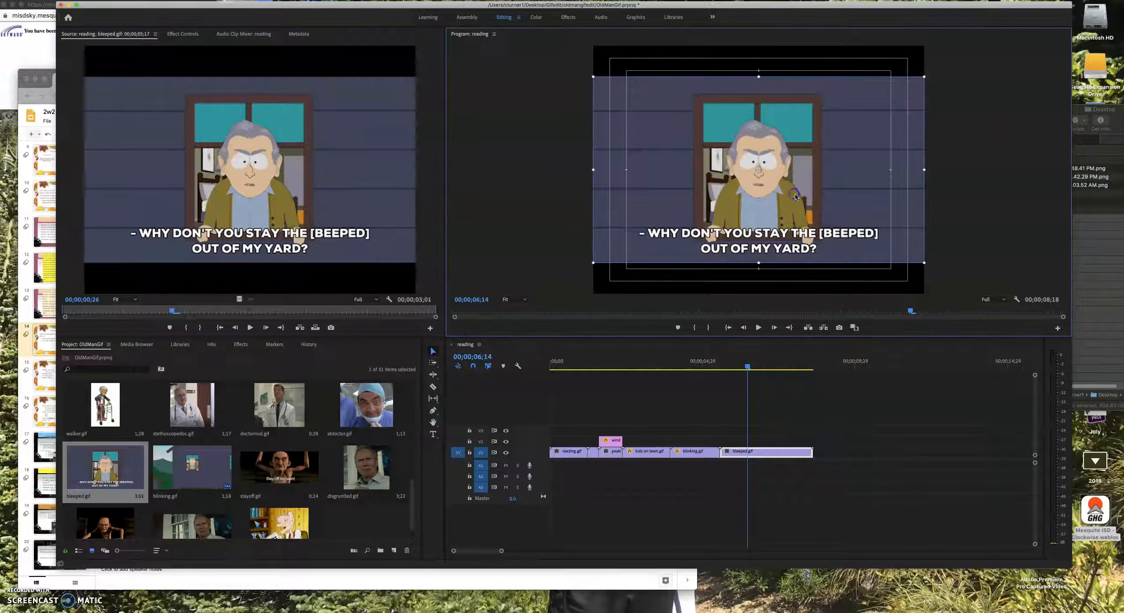
{"action": "left_click_drag", "start_coordinate": [924, 76], "coordinate": [921, 78]}
{"action": "left_click_drag", "start_coordinate": [596, 261], "coordinate": [558, 295]}
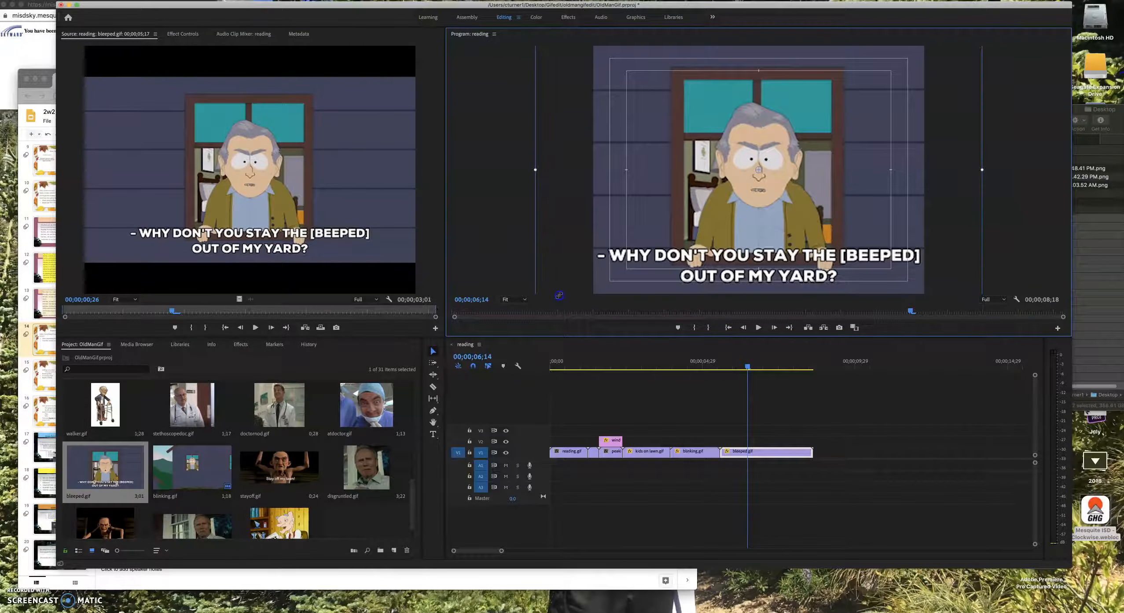
- Add Position keyframes to blinking.gif at 00;00;04;05 and 00;00;05;11, and try shifting the clip horizontally at the second one
{"action": "left_click_drag", "start_coordinate": [746, 365], "coordinate": [680, 395]}
{"action": "left_click", "coordinate": [685, 458]}
{"action": "left_click", "coordinate": [178, 35]}
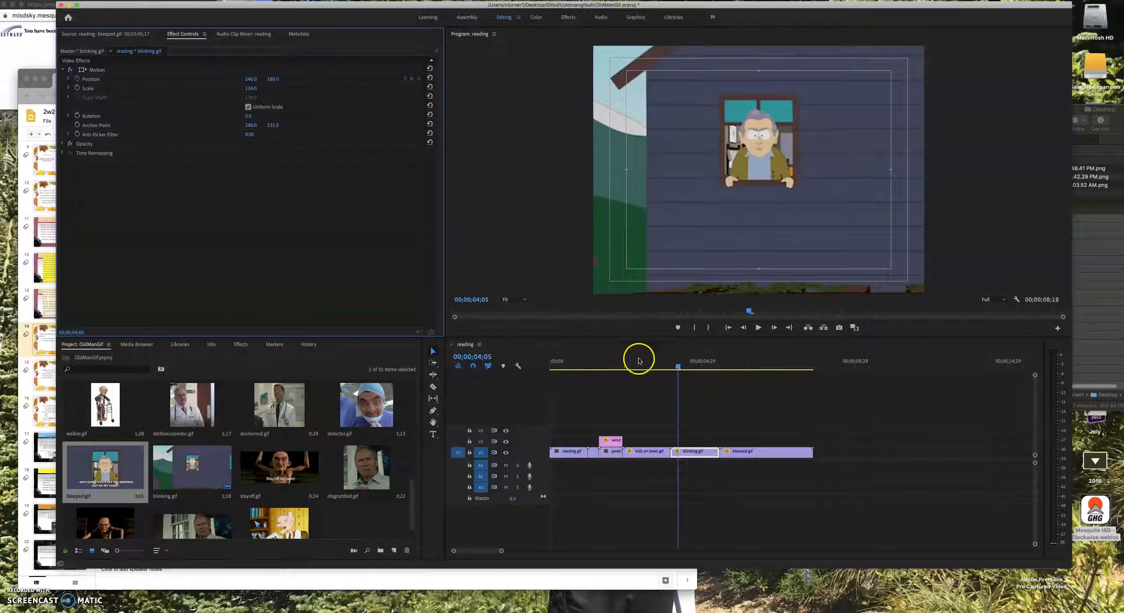
{"action": "left_click_drag", "start_coordinate": [677, 368], "coordinate": [714, 376]}
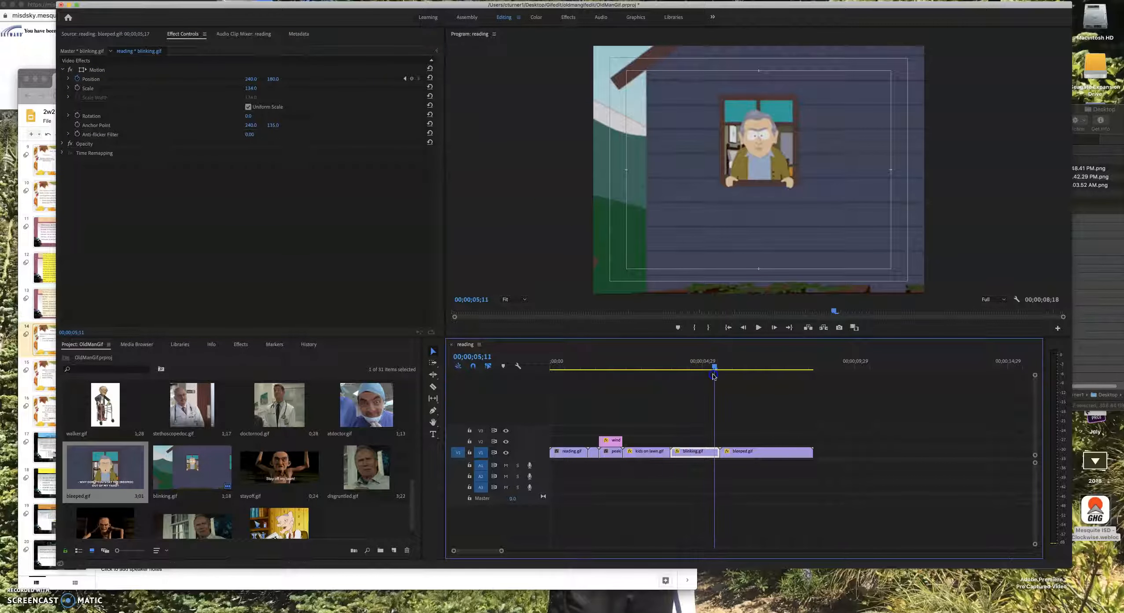
{"action": "left_click", "coordinate": [412, 79]}
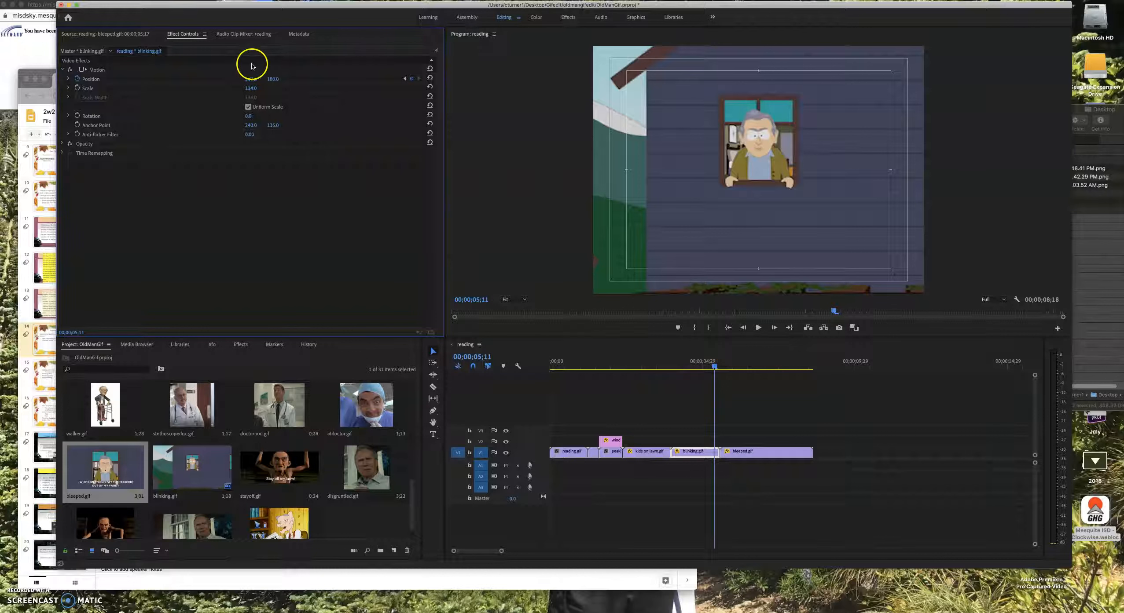
{"action": "left_click", "coordinate": [251, 79]}
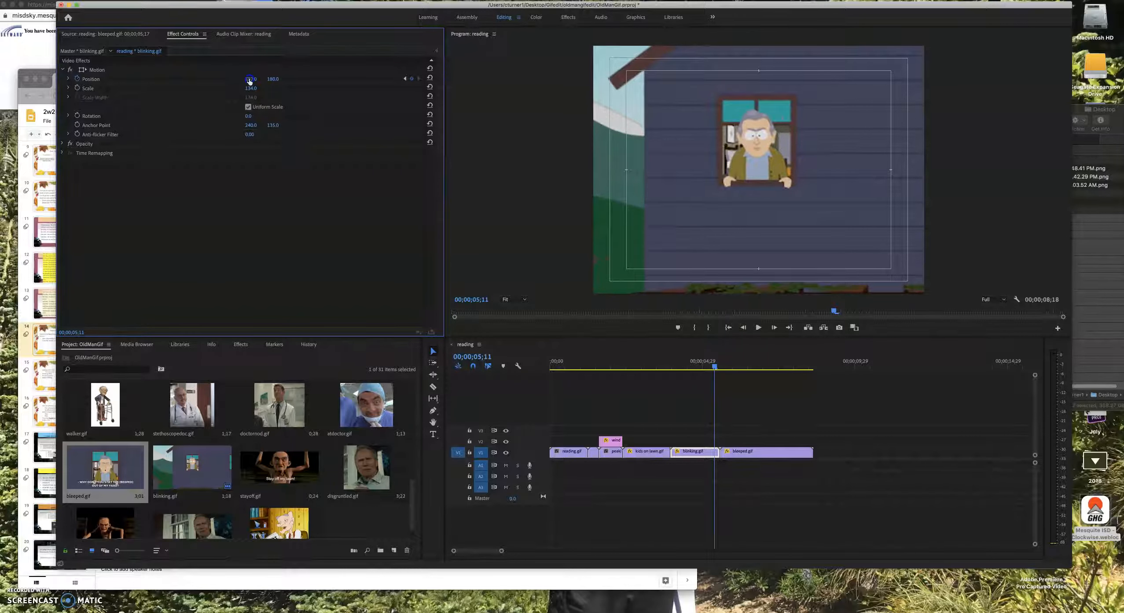
{"action": "left_click_drag", "start_coordinate": [261, 84], "coordinate": [260, 95]}
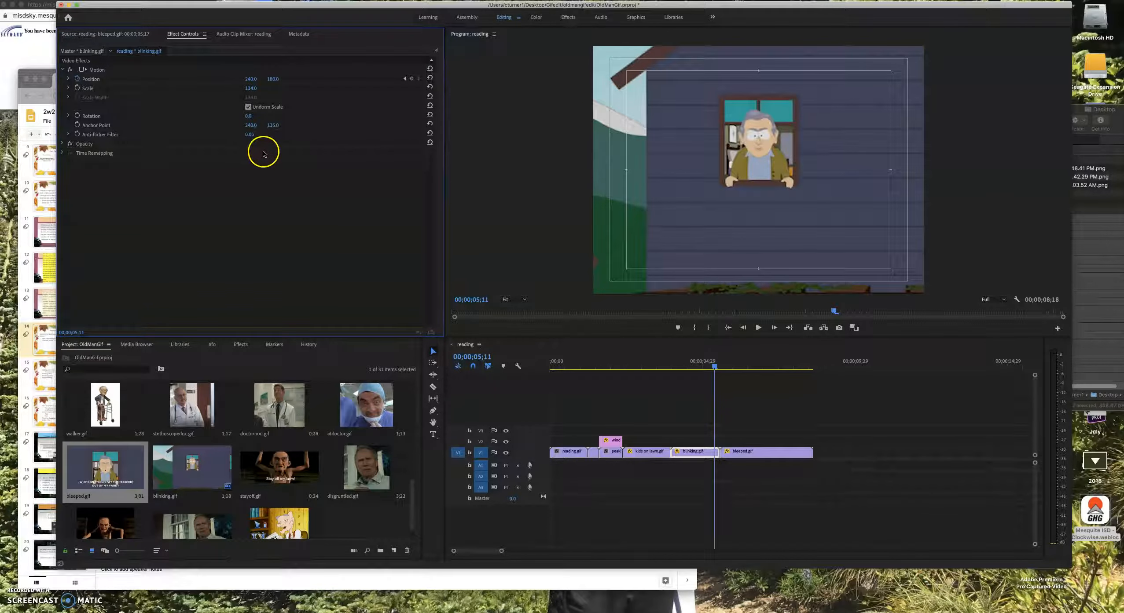
- Keyframe blinking.gif's Position and Scale from 00;00;04;04 to 00;00;05;11, ending at position 236, 238 and scale 181
{"action": "left_click", "coordinate": [673, 370]}
{"action": "left_click", "coordinate": [76, 80]}
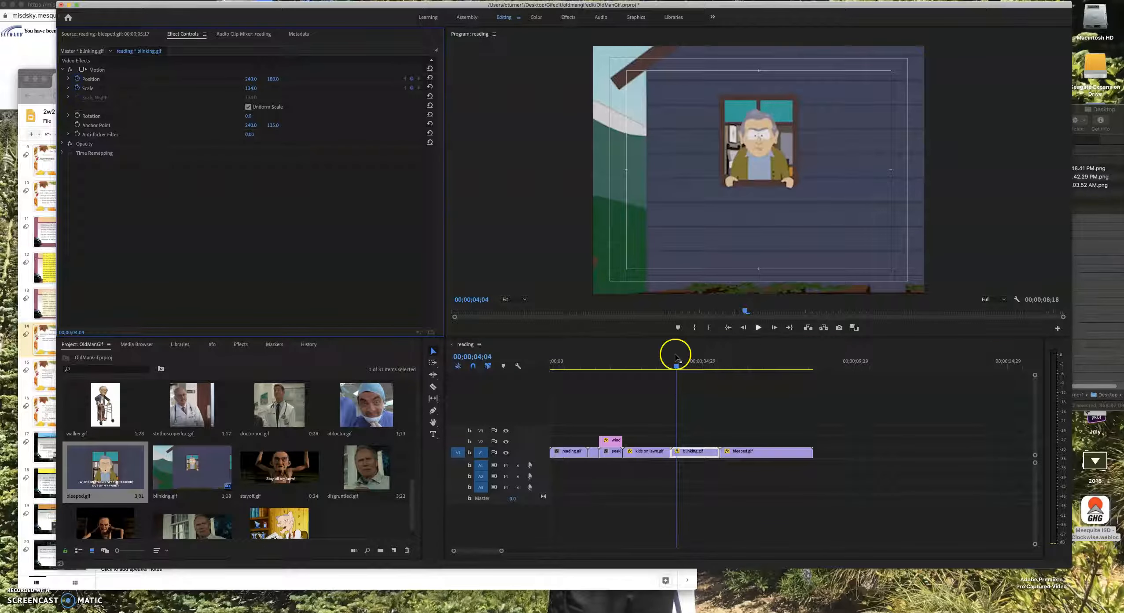
{"action": "left_click_drag", "start_coordinate": [659, 372], "coordinate": [714, 375]}
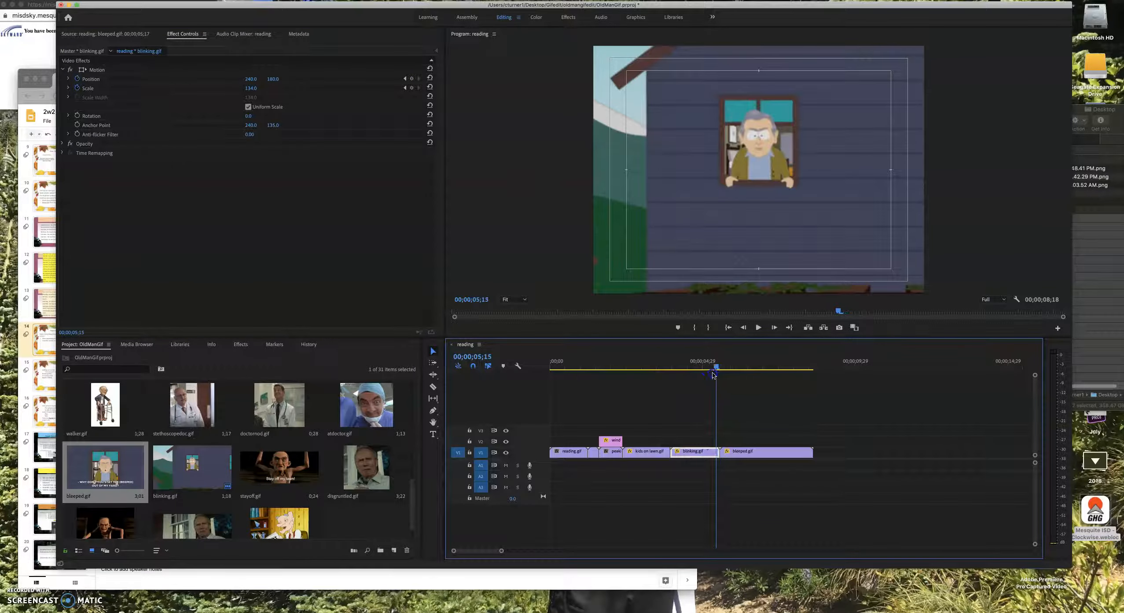
{"action": "left_click", "coordinate": [260, 80]}
{"action": "left_click", "coordinate": [416, 84]}
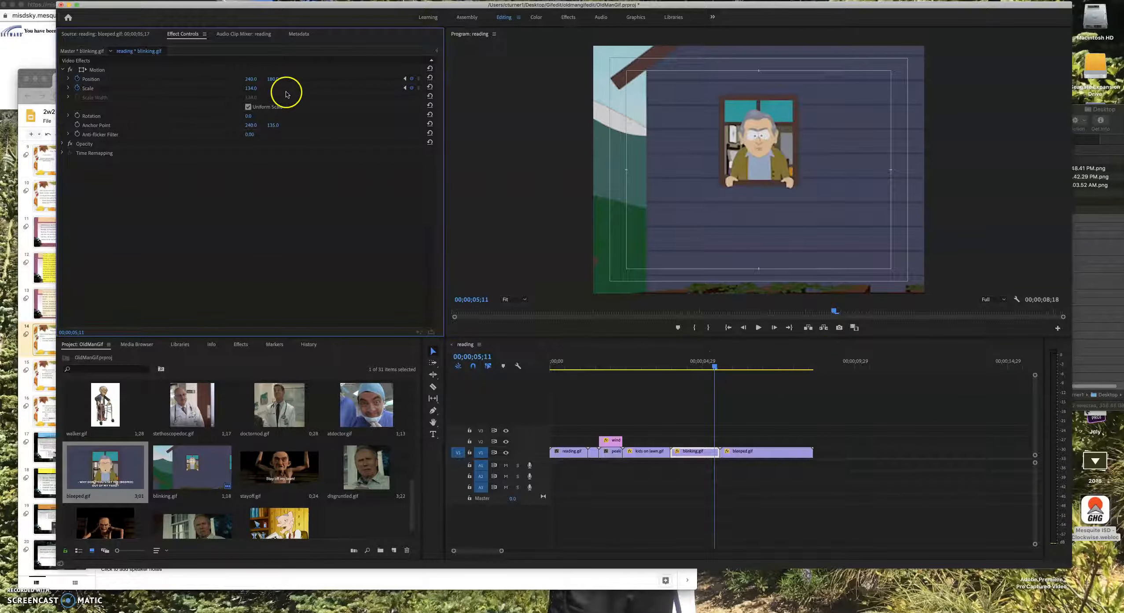
{"action": "left_click_drag", "start_coordinate": [248, 90], "coordinate": [274, 82]}
- Trim the end of bleeped.gif to 00;00;08;06
{"action": "left_click_drag", "start_coordinate": [721, 373], "coordinate": [797, 453]}
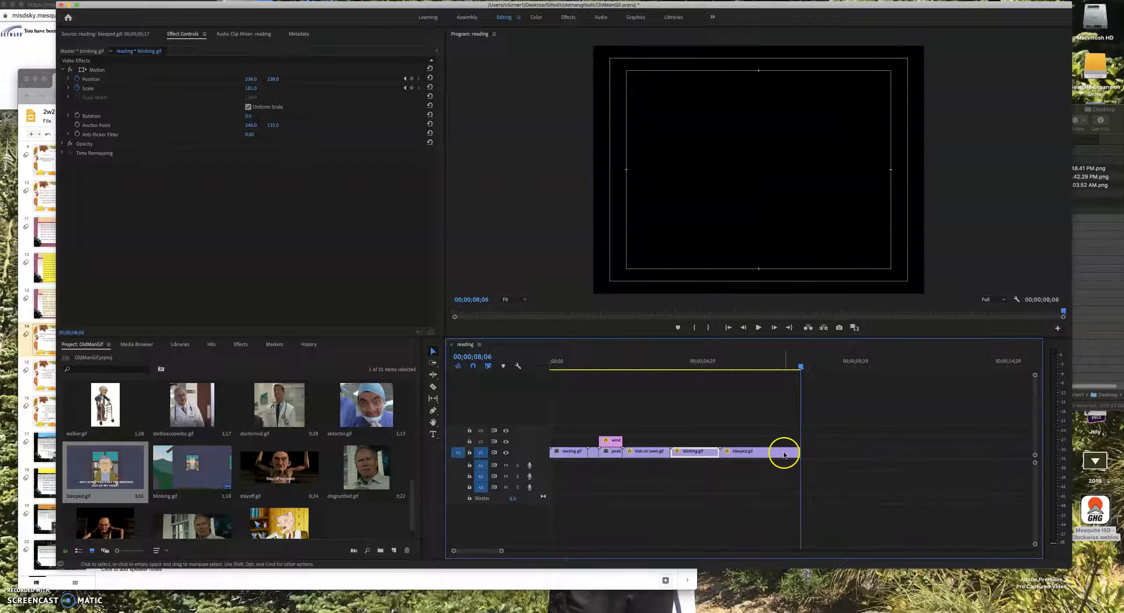
- Try trimming the start of kids on lawn.gif to 00;00;02;20 and deleting the gap before it, and undo these edits
{"action": "left_click_drag", "start_coordinate": [604, 374], "coordinate": [635, 375]}
{"action": "left_click", "coordinate": [641, 489]}
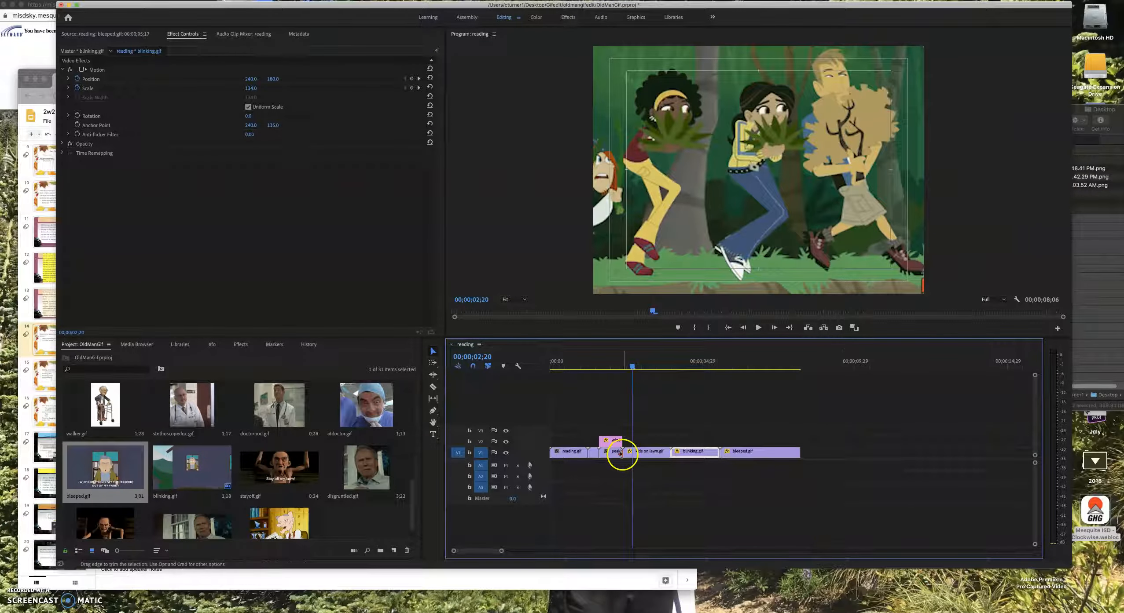
{"action": "left_click_drag", "start_coordinate": [625, 453], "coordinate": [632, 454]}
{"action": "left_click_drag", "start_coordinate": [647, 414], "coordinate": [778, 474]}
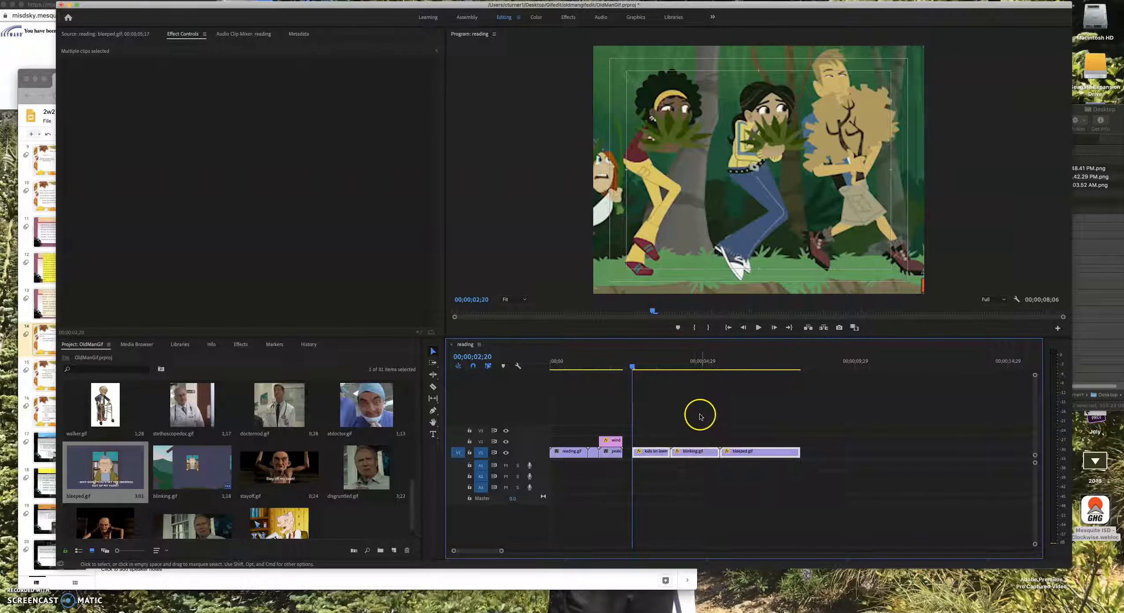
{"action": "left_click", "coordinate": [627, 453]}
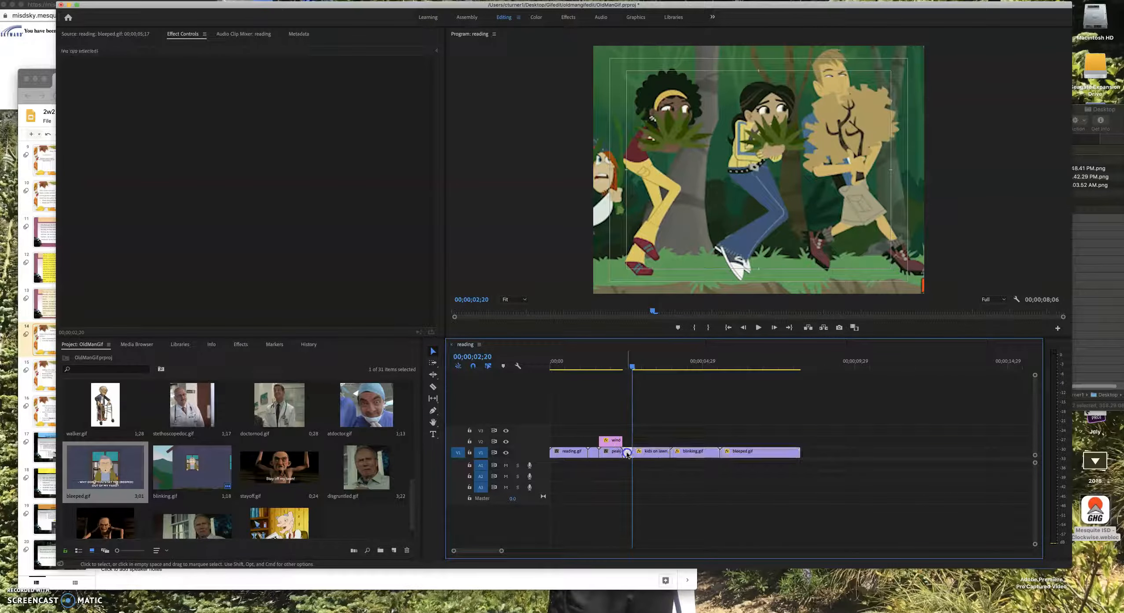
{"action": "key", "text": "Delete"}
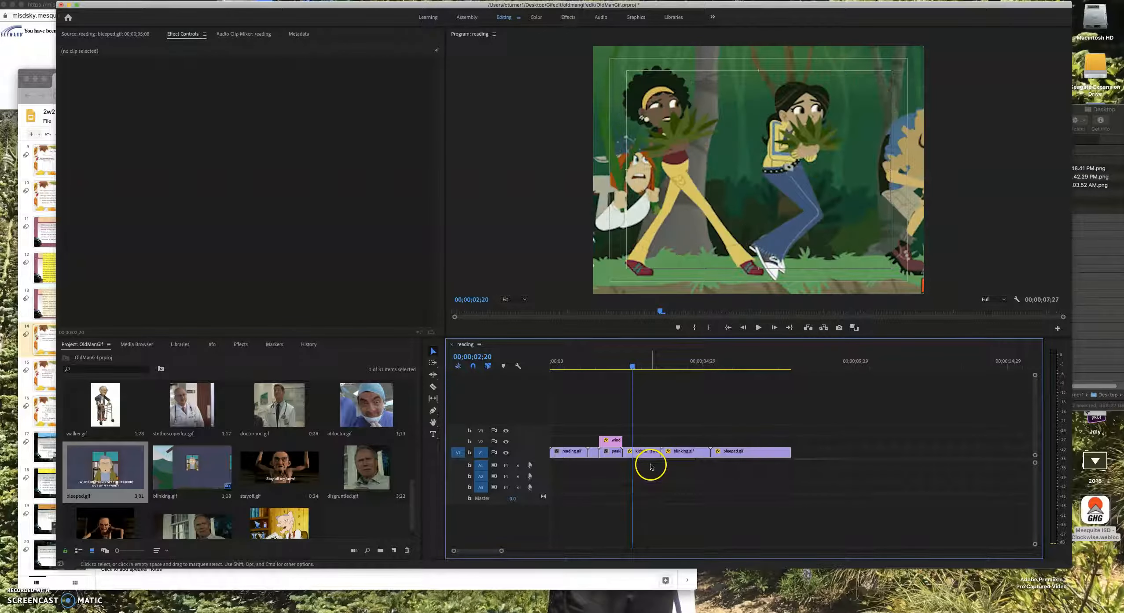
{"action": "key", "text": "super+z"}
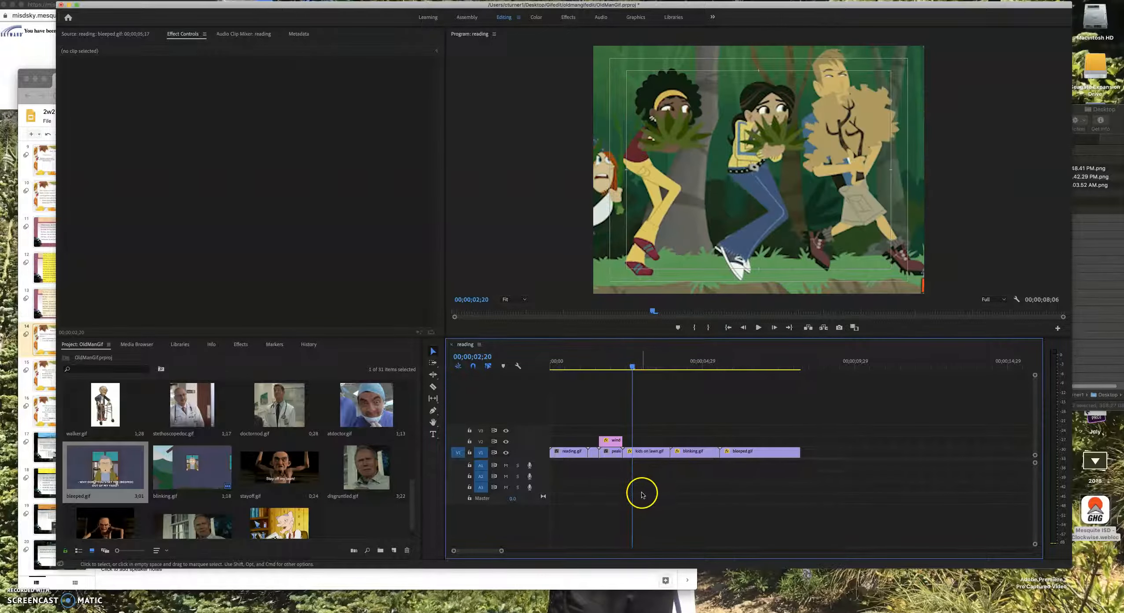
- Try shortening kids on lawn.gif from its start with the Ripple Edit tool, undo the trim and return to the Selection tool
{"action": "left_click", "coordinate": [433, 375]}
{"action": "left_click", "coordinate": [460, 375]}
{"action": "left_click", "coordinate": [629, 455]}
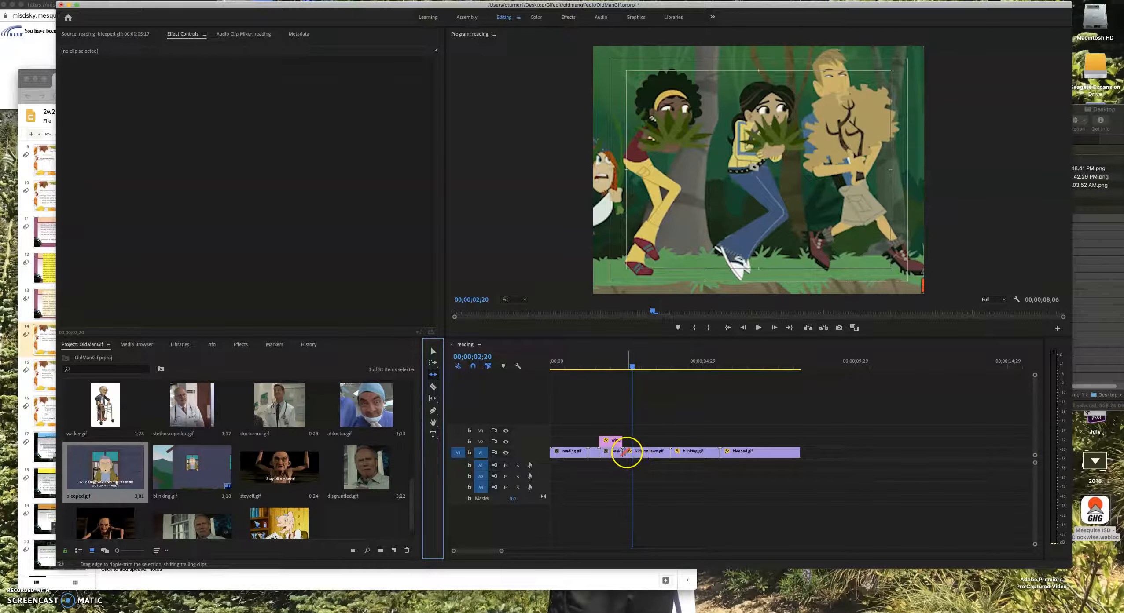
{"action": "left_click_drag", "start_coordinate": [629, 454], "coordinate": [643, 455]}
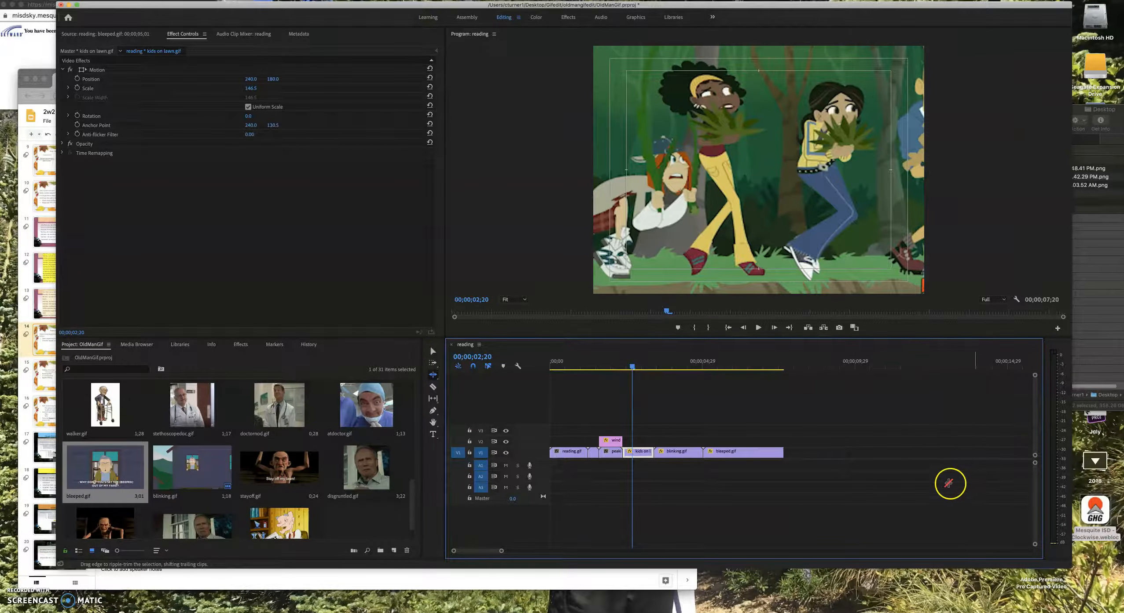
{"action": "key", "text": "super+z"}
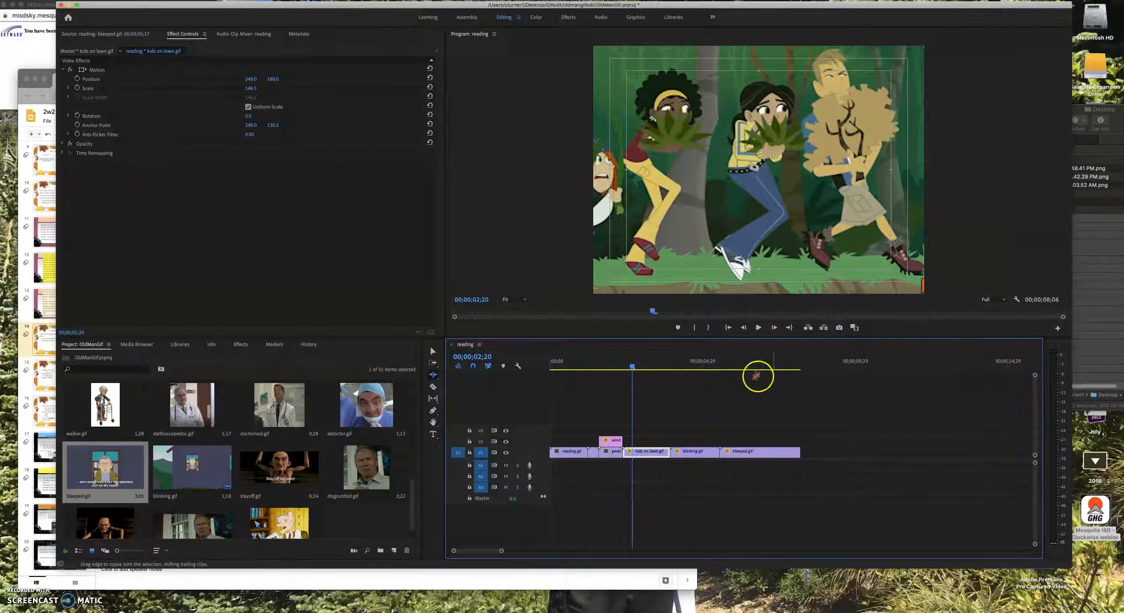
{"action": "left_click", "coordinate": [432, 351]}
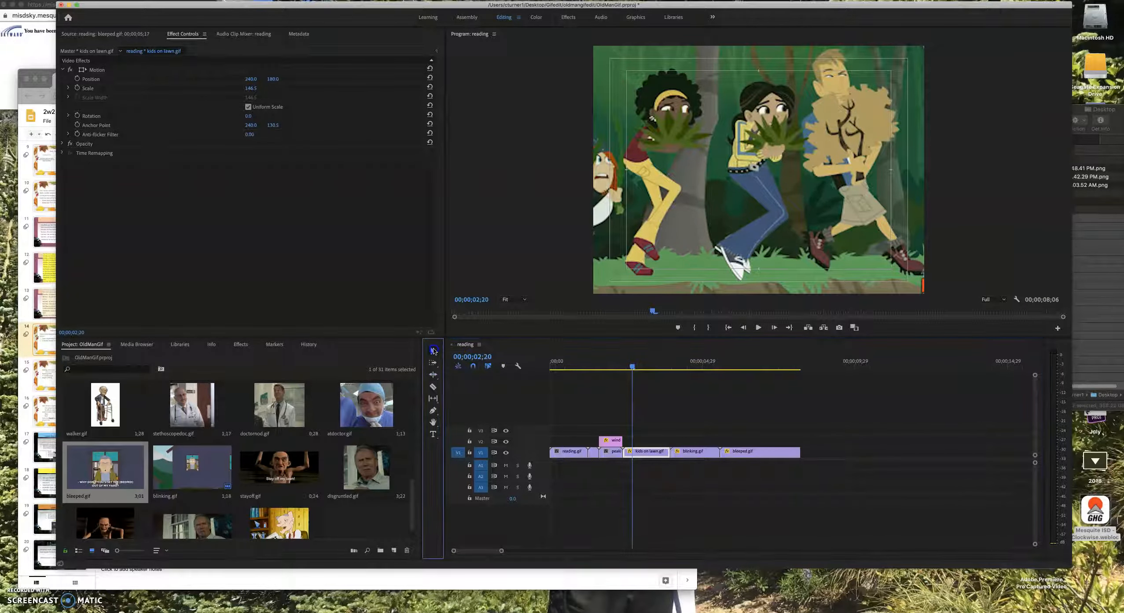
- Move the playhead to the sequence start and look over the whole timeline and the remaining project clips
{"action": "left_click_drag", "start_coordinate": [632, 368], "coordinate": [443, 422]}
{"action": "left_click_drag", "start_coordinate": [501, 552], "coordinate": [658, 566]}
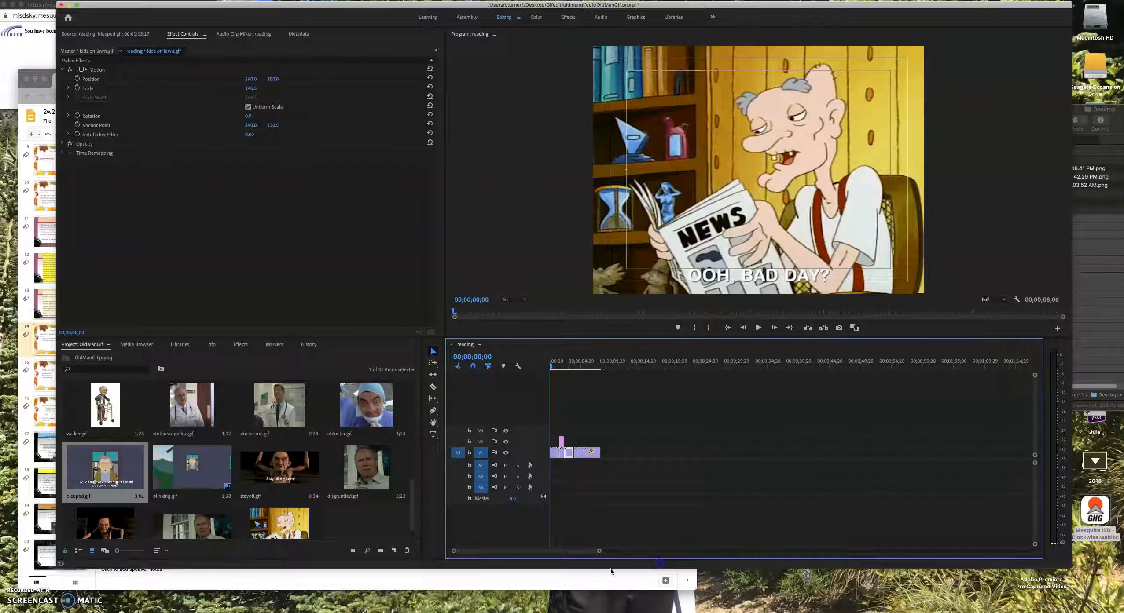
{"action": "scroll", "coordinate": [242, 502], "scroll_direction": "down", "scroll_amount": 2}
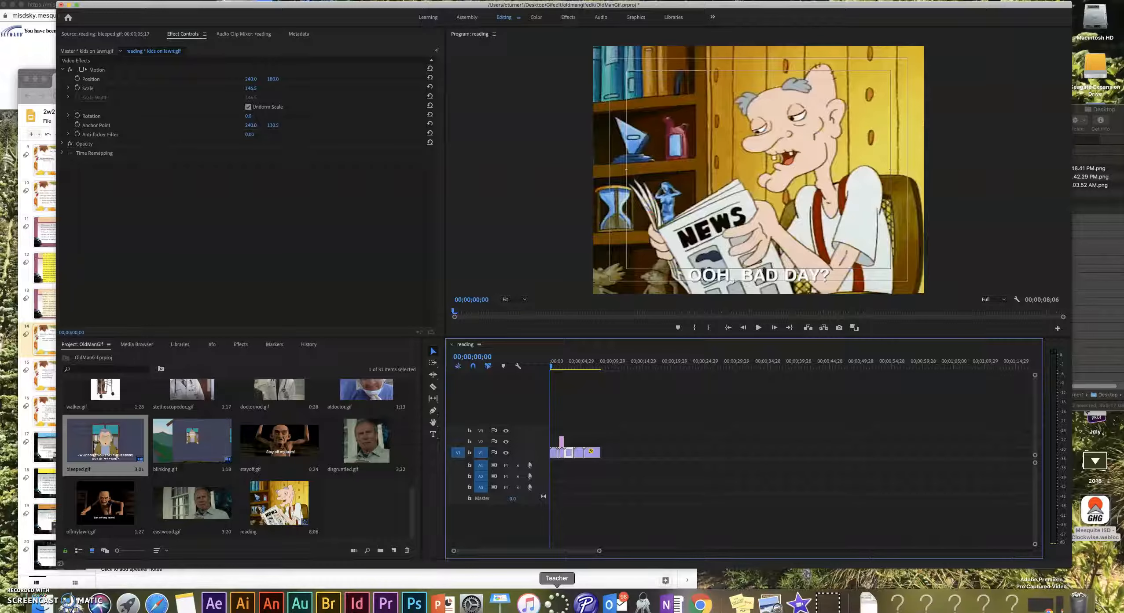
- Switch to Google Chrome and open giphy.com in a new tab
{"action": "left_click", "coordinate": [695, 606]}
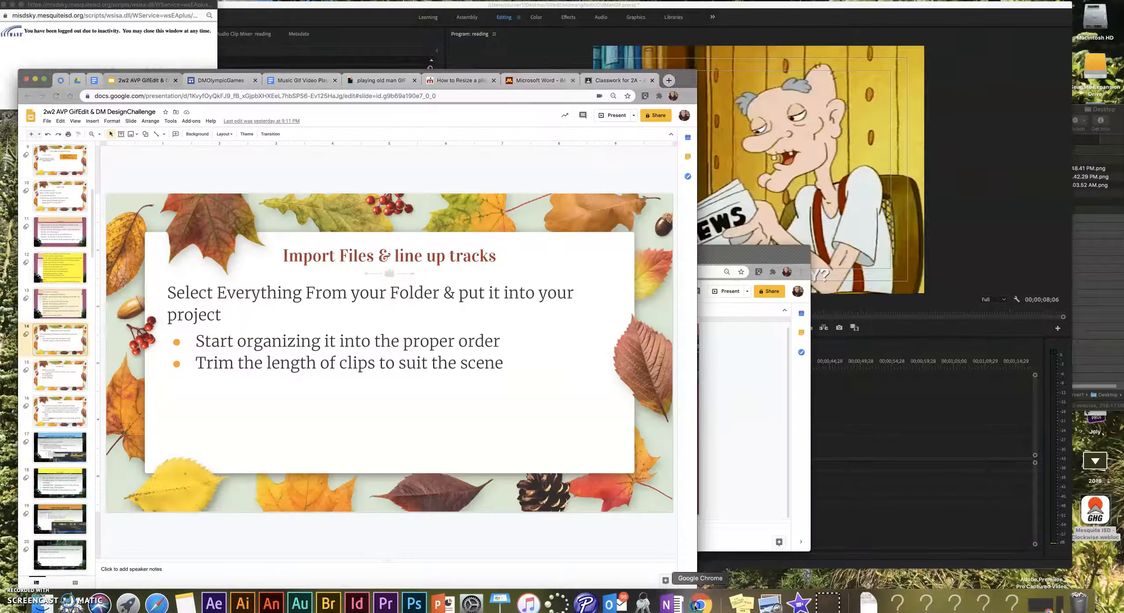
{"action": "left_click", "coordinate": [669, 80]}
{"action": "type", "text": "old man"}
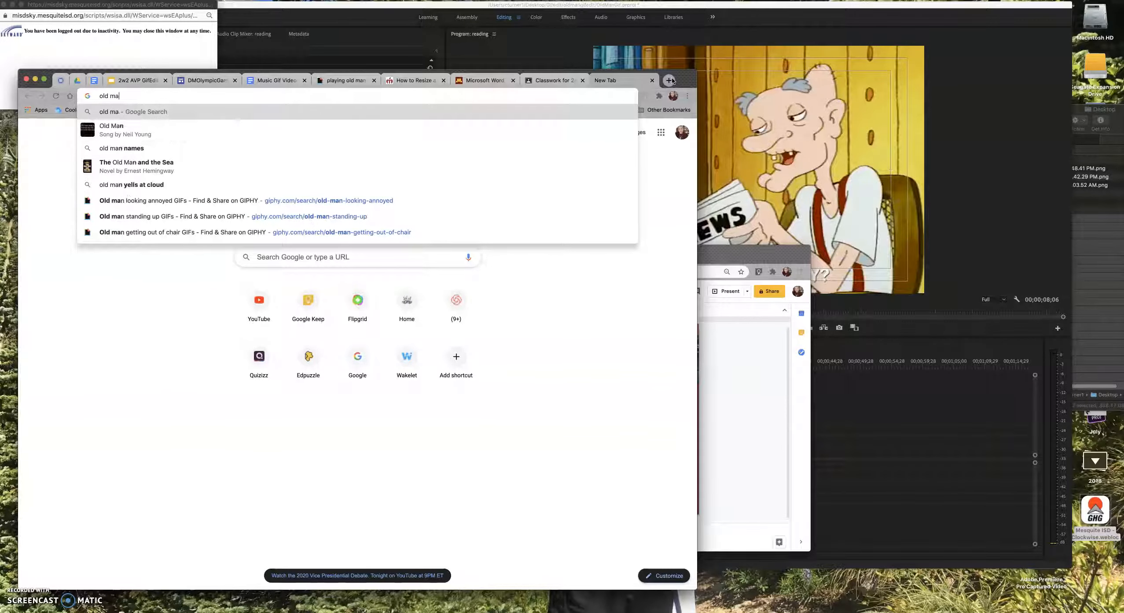
{"action": "key", "text": "BackSpace"}
{"action": "key", "text": "BackSpace"}
{"action": "key", "text": "BackSpace"}
{"action": "key", "text": "BackSpace"}
{"action": "key", "text": "BackSpace"}
{"action": "key", "text": "BackSpace"}
{"action": "type", "text": "giphy.com"}
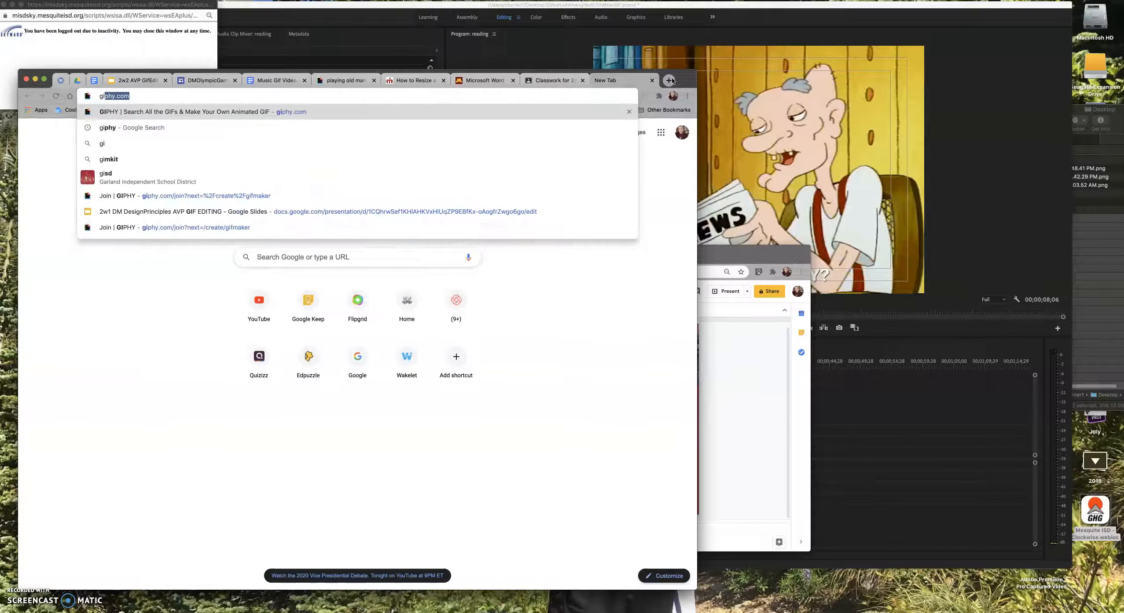
{"action": "key", "text": "Return"}
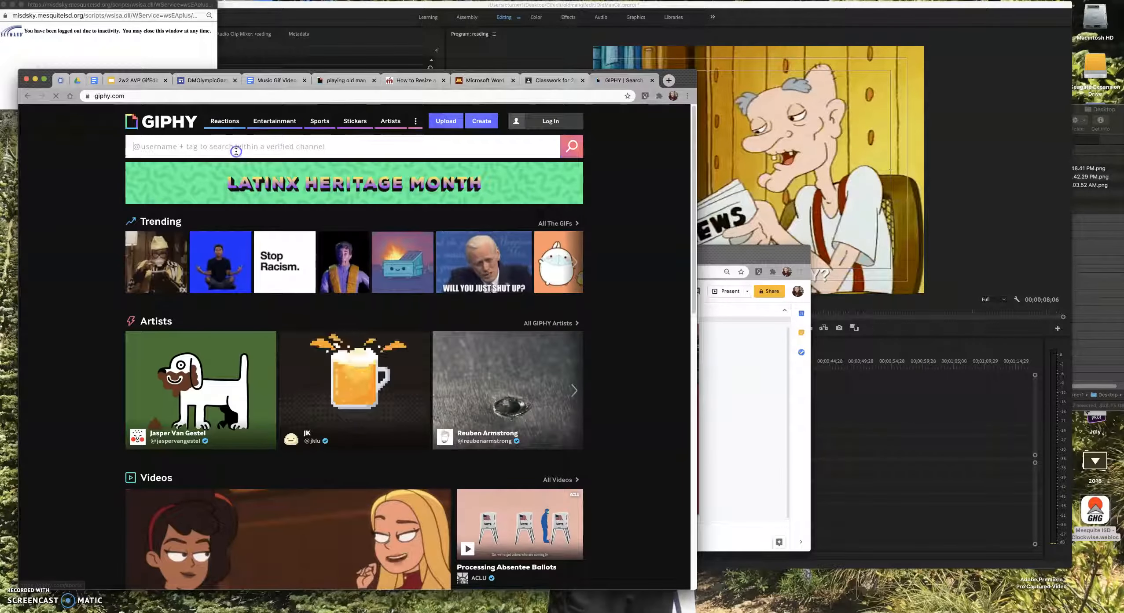
- Search GIPHY for "old man looking out window" and browse the resulting GIFs
{"action": "type", "text": "old man looking out window"}
{"action": "key", "text": "Return"}
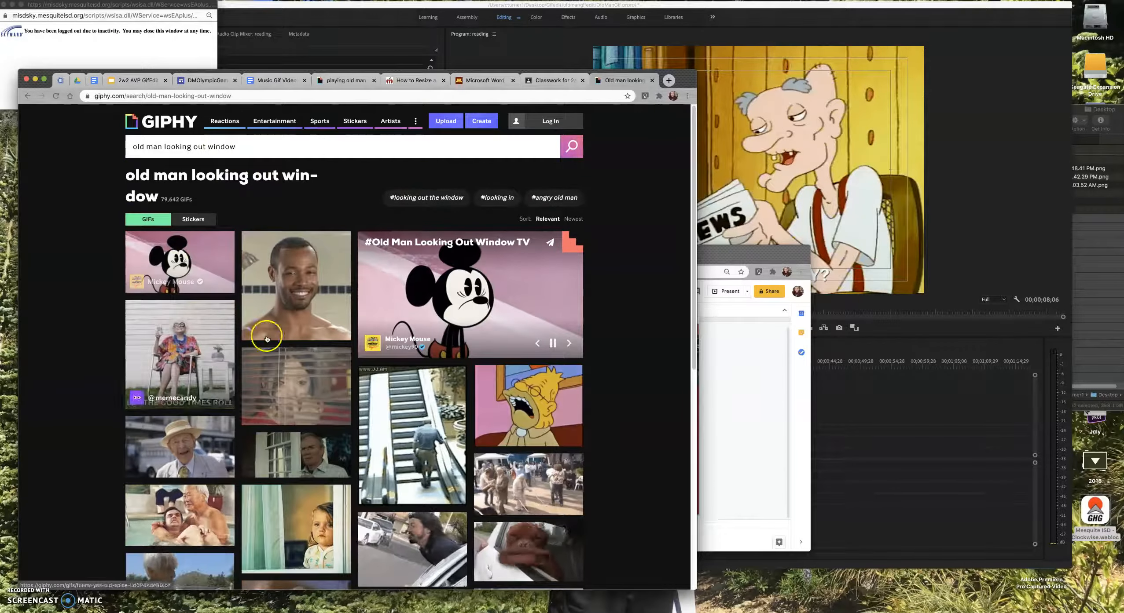
{"action": "scroll", "coordinate": [203, 471], "scroll_direction": "down", "scroll_amount": 1}
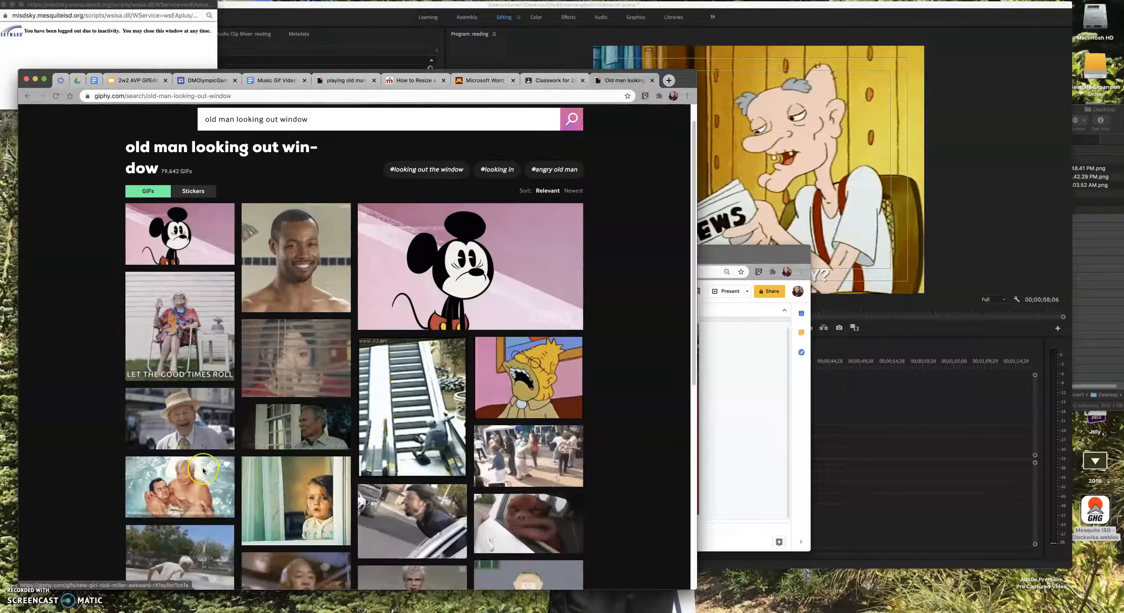
{"action": "scroll", "coordinate": [203, 470], "scroll_direction": "down", "scroll_amount": 5}
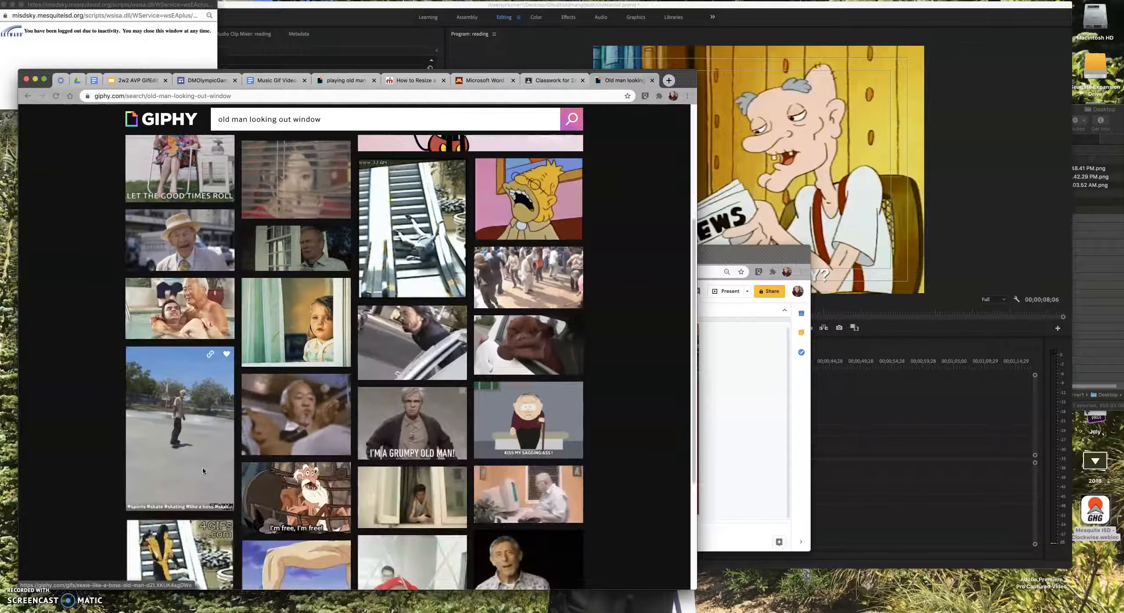
{"action": "scroll", "coordinate": [203, 470], "scroll_direction": "down", "scroll_amount": 5}
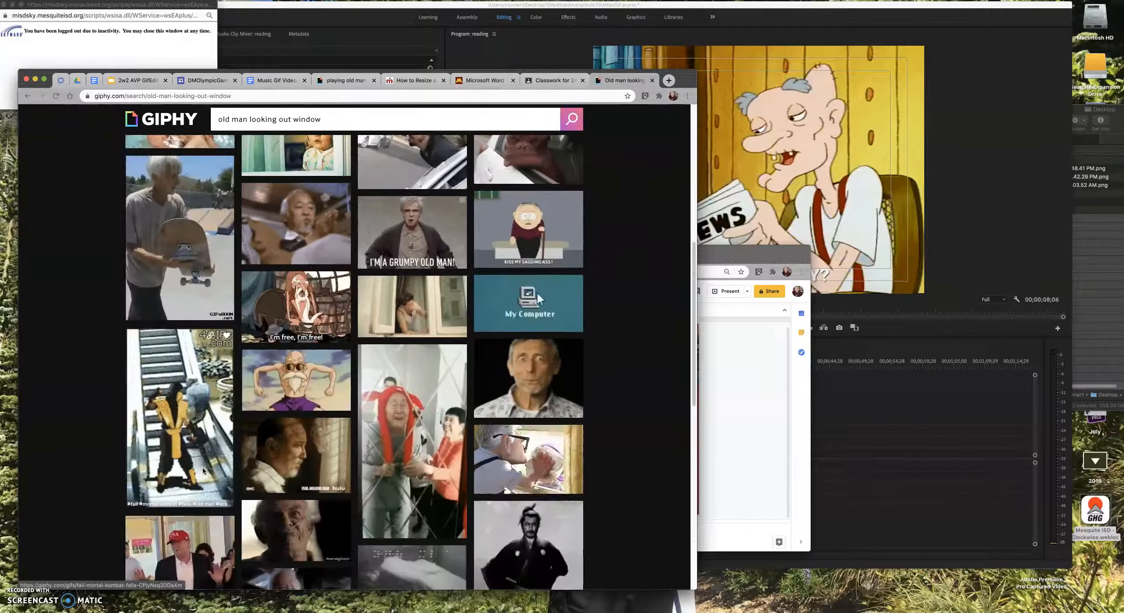
{"action": "scroll", "coordinate": [203, 471], "scroll_direction": "down", "scroll_amount": 1}
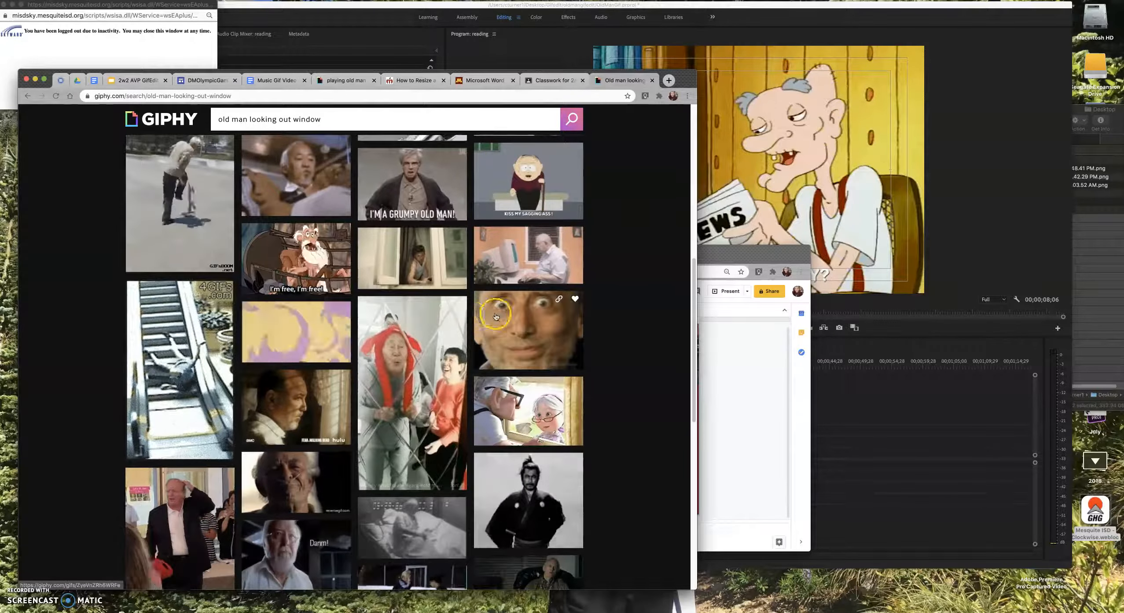
- Open the Old Man Tongue GIF from the GIPHY results and save it as creepyman.gif in the oldmangifedit folder
{"action": "left_click", "coordinate": [496, 317]}
{"action": "right_click", "coordinate": [369, 255]}
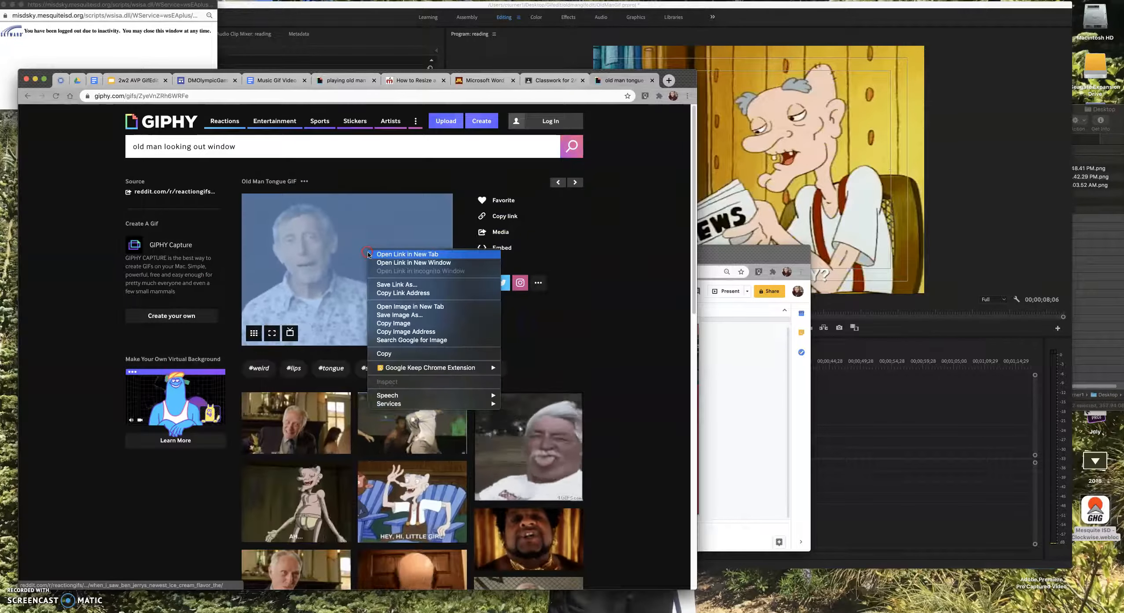
{"action": "left_click", "coordinate": [387, 315]}
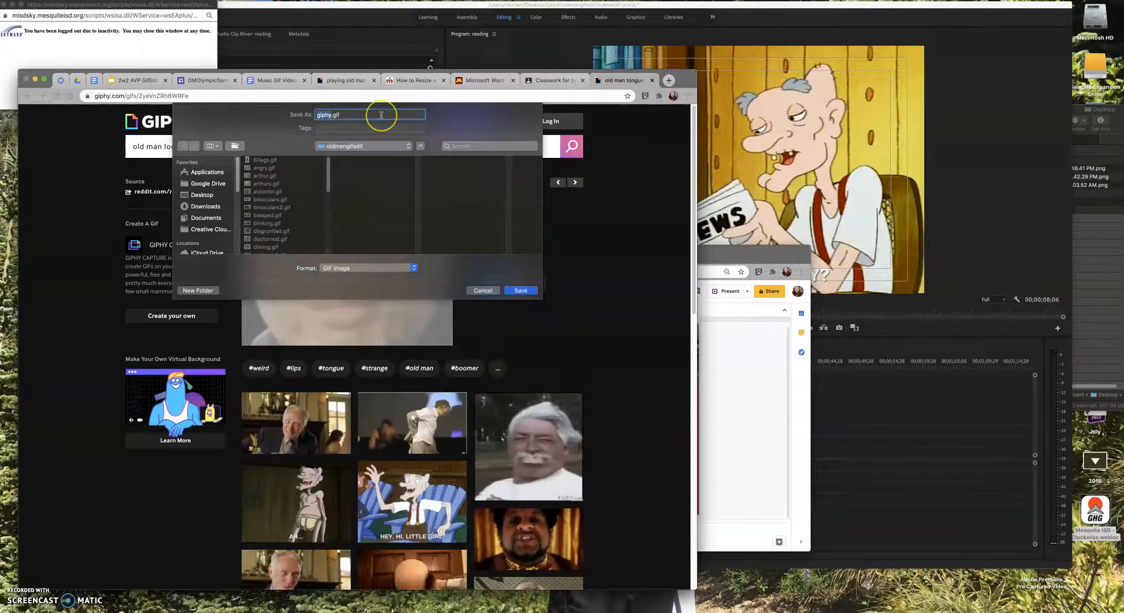
{"action": "type", "text": "creepyman"}
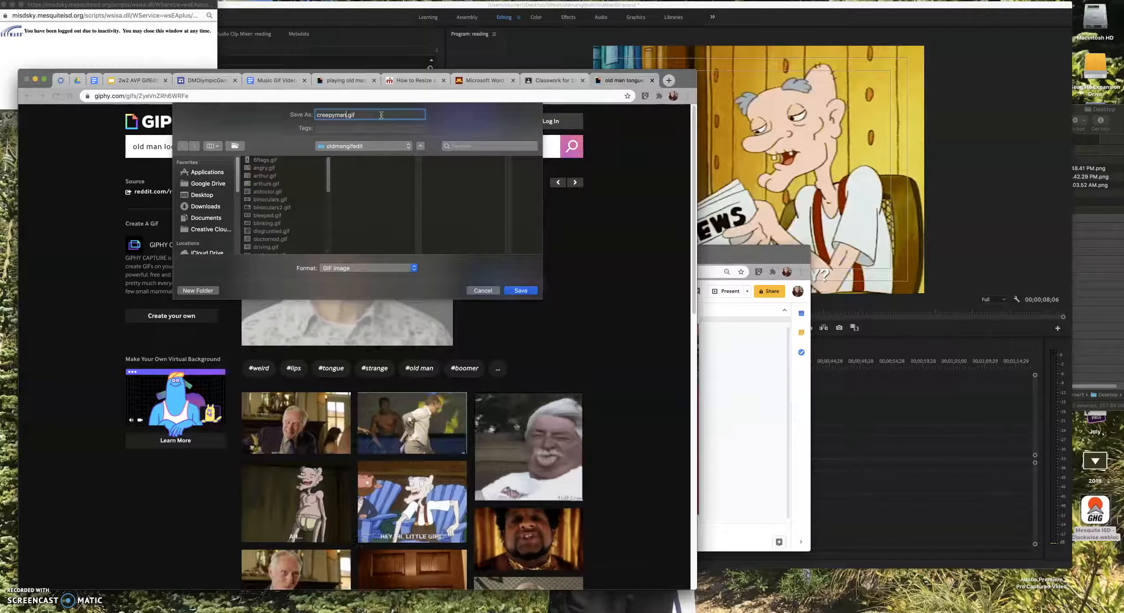
{"action": "key", "text": "Return"}
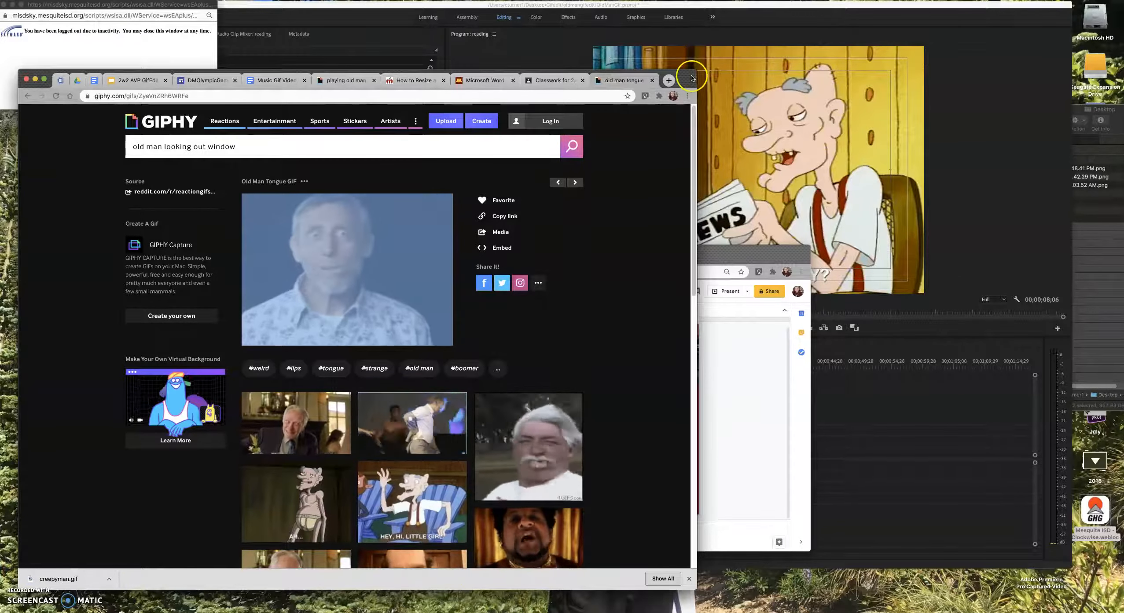
- Uncover the Finder window and import creepyman.gif from the oldmangifedit folder into the Premiere Pro project
{"action": "left_click_drag", "start_coordinate": [691, 79], "coordinate": [903, 411]}
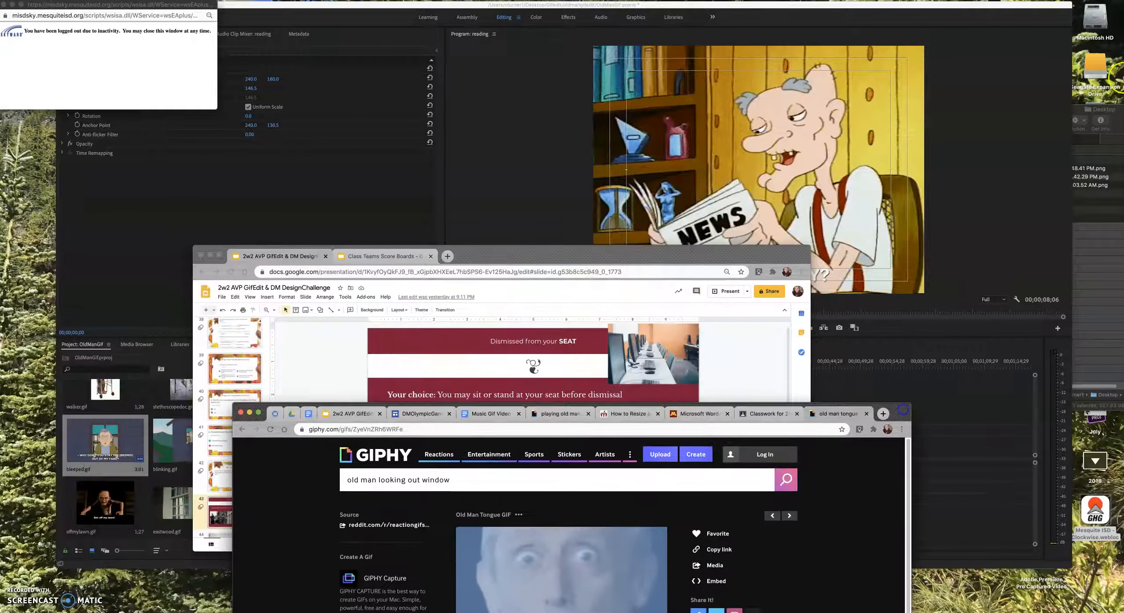
{"action": "left_click", "coordinate": [1103, 107]}
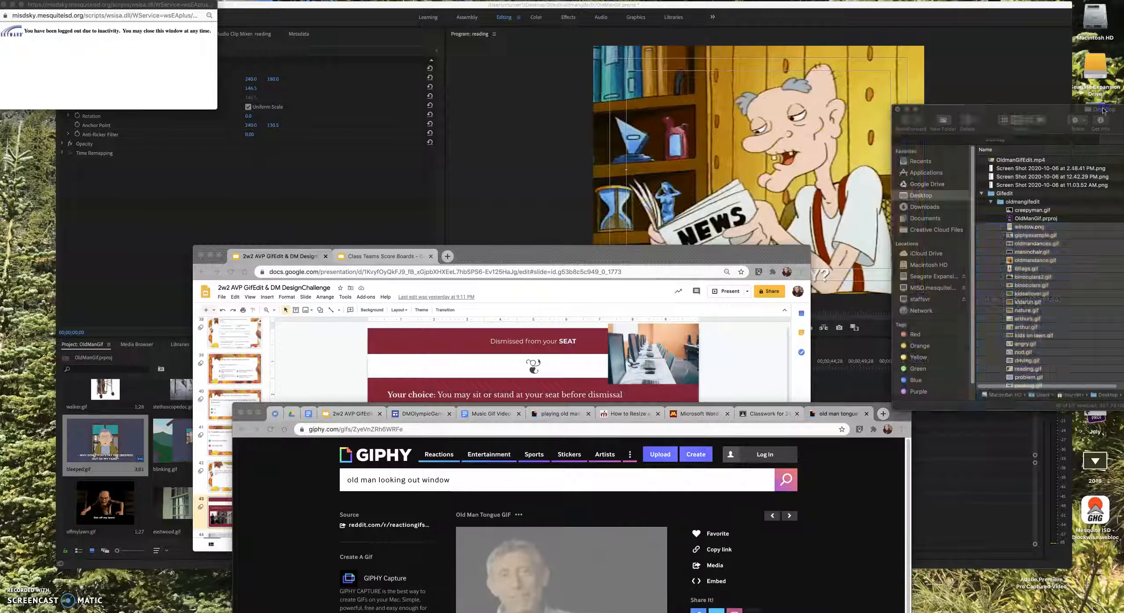
{"action": "left_click", "coordinate": [1015, 211]}
{"action": "left_click_drag", "start_coordinate": [1015, 211], "coordinate": [176, 413]}
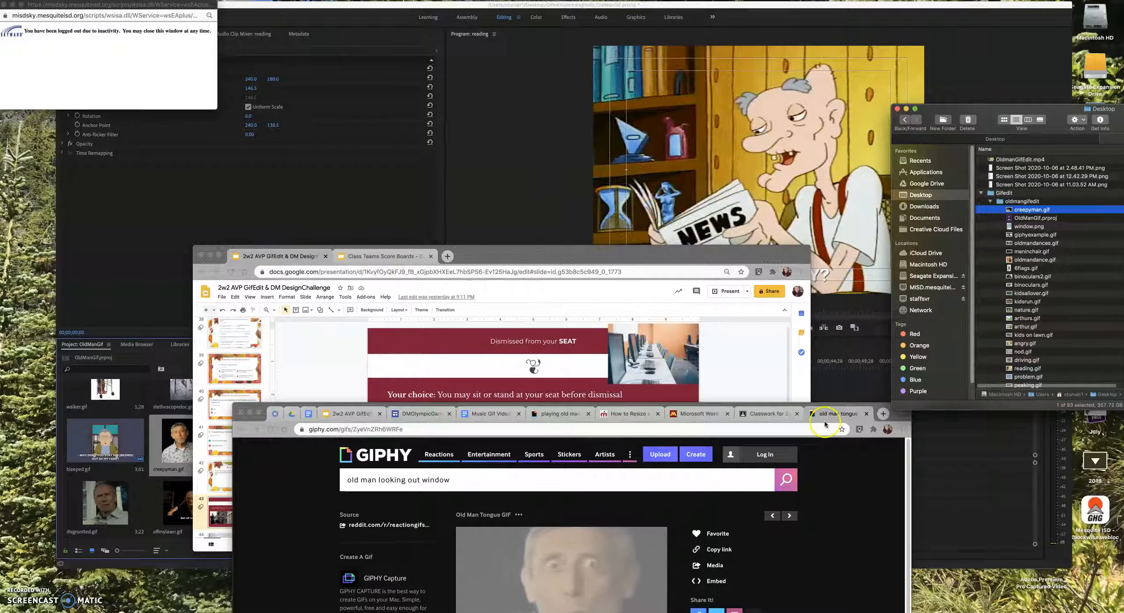
- Switch to the class presentation in Google Slides and review the "As you edit..." and "Export" slides
{"action": "left_click_drag", "start_coordinate": [484, 258], "coordinate": [475, 129]}
{"action": "scroll", "coordinate": [228, 240], "scroll_direction": "up", "scroll_amount": 10}
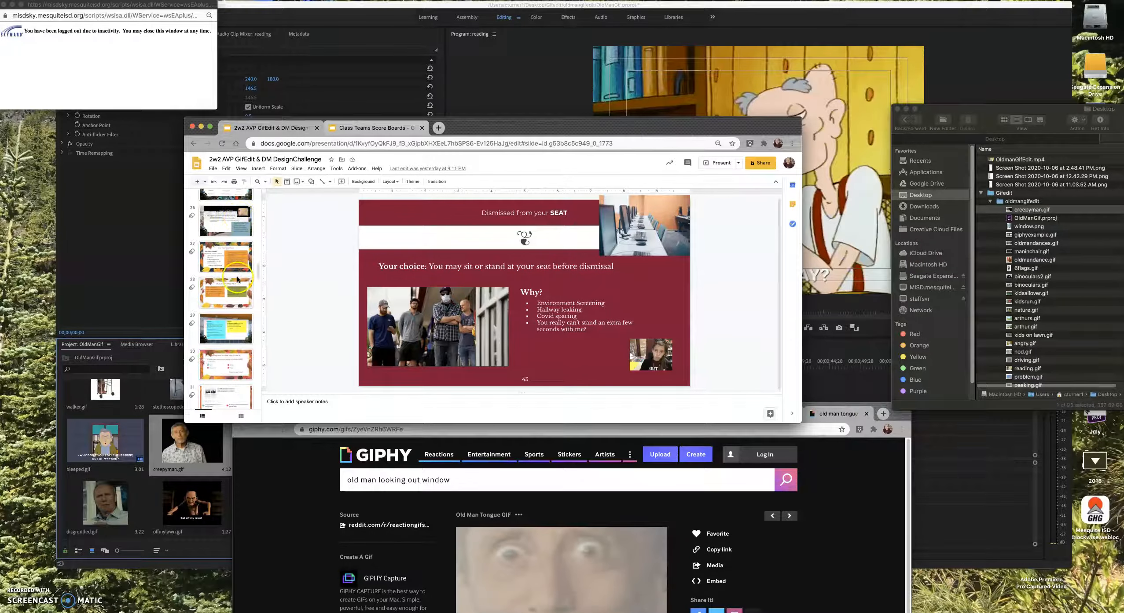
{"action": "scroll", "coordinate": [240, 270], "scroll_direction": "down", "scroll_amount": 15}
{"action": "scroll", "coordinate": [236, 281], "scroll_direction": "up", "scroll_amount": 8}
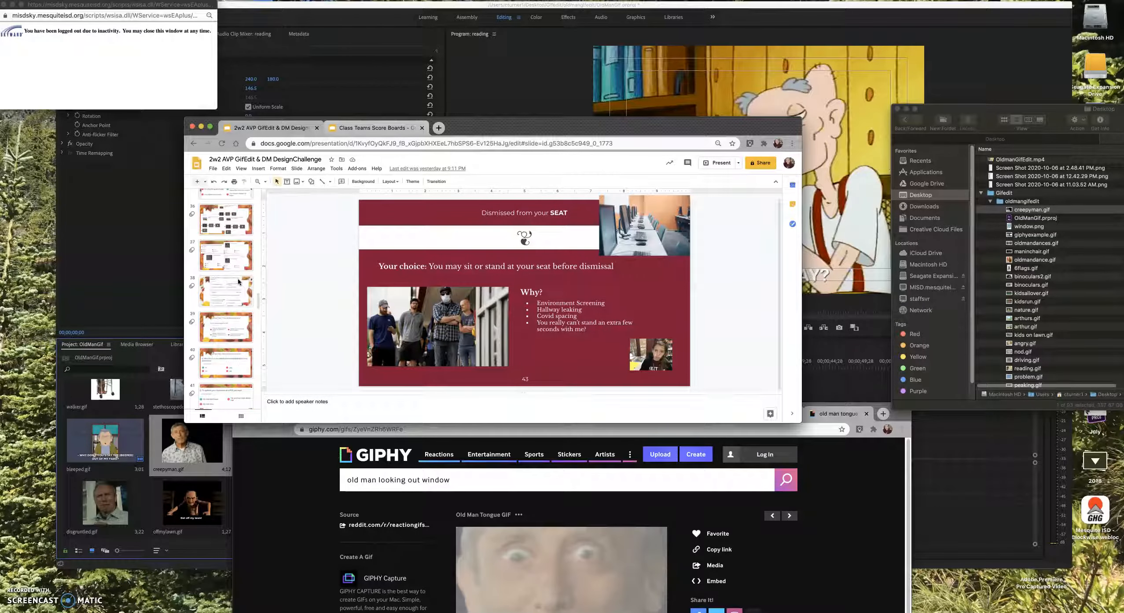
{"action": "scroll", "coordinate": [229, 298], "scroll_direction": "up", "scroll_amount": 10}
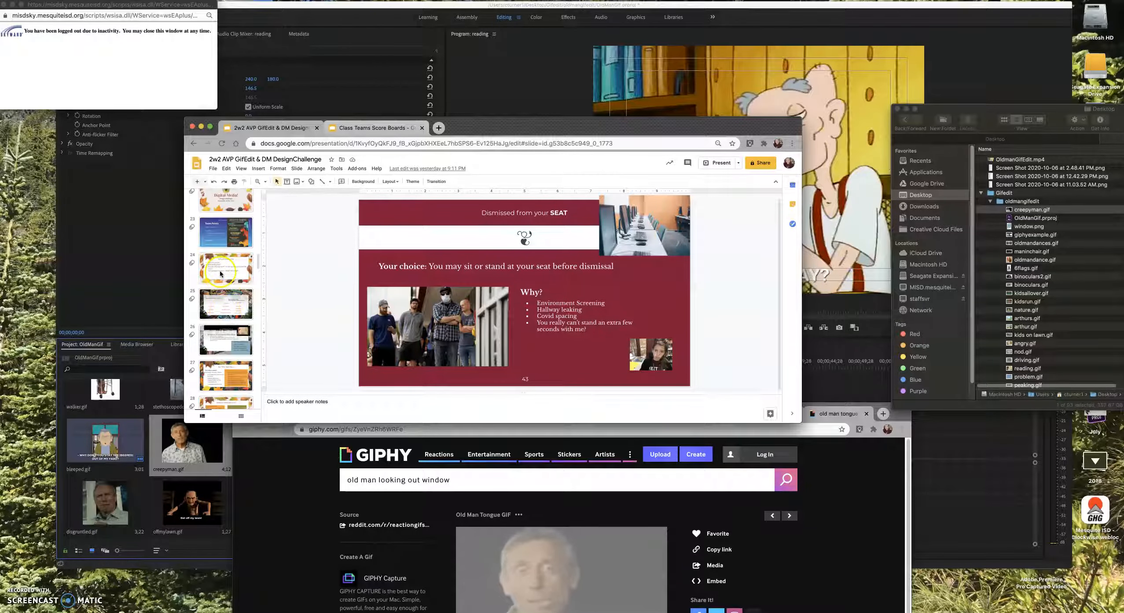
{"action": "scroll", "coordinate": [222, 275], "scroll_direction": "up", "scroll_amount": 9}
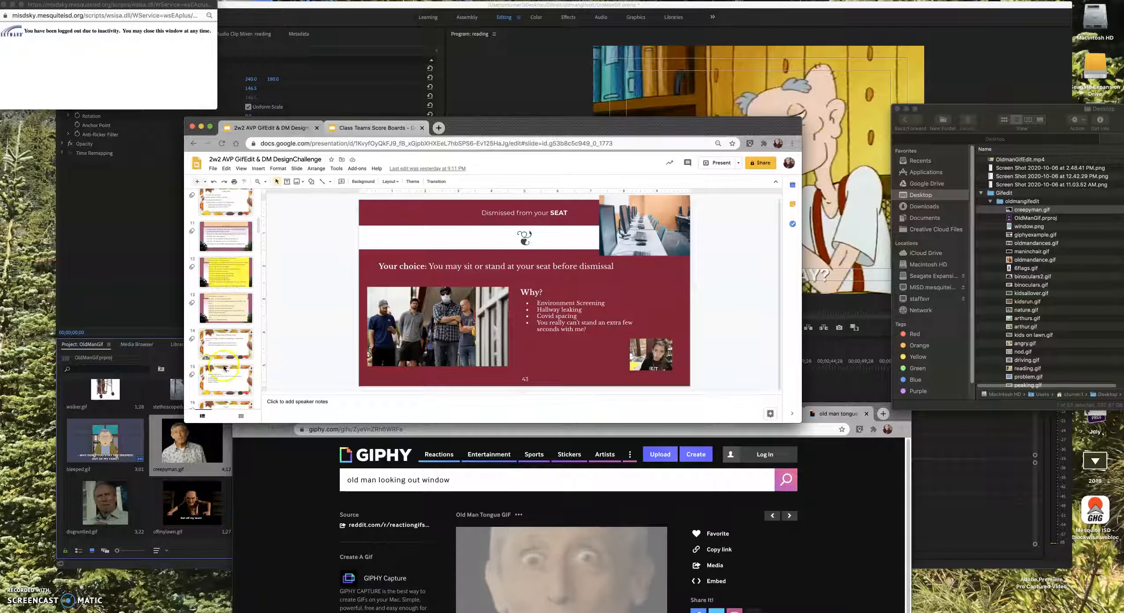
{"action": "left_click", "coordinate": [224, 368]}
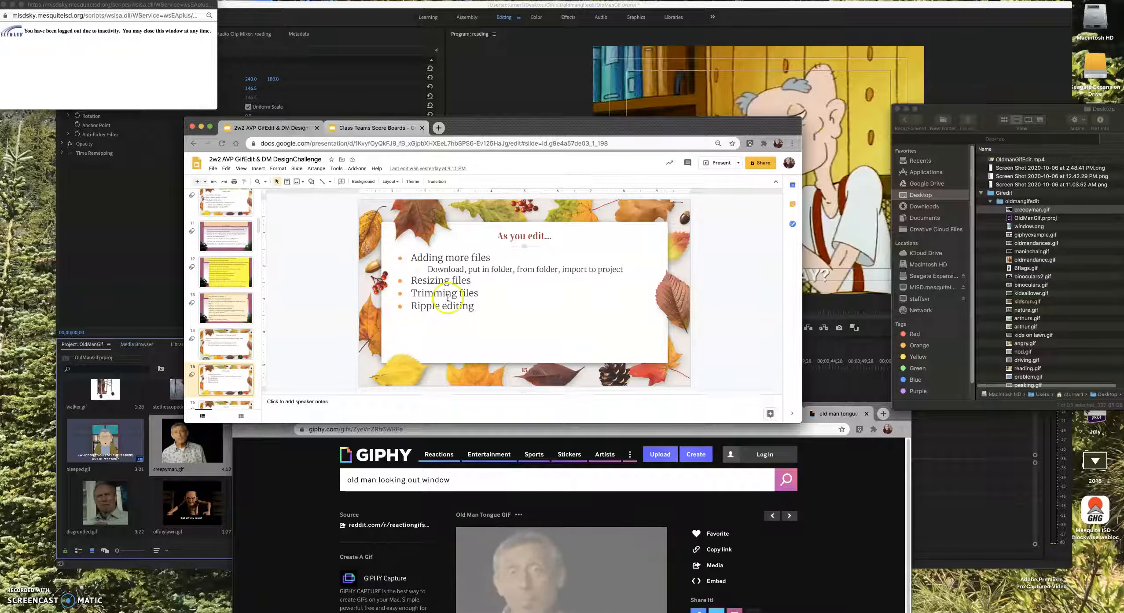
{"action": "scroll", "coordinate": [228, 371], "scroll_direction": "down", "scroll_amount": 3}
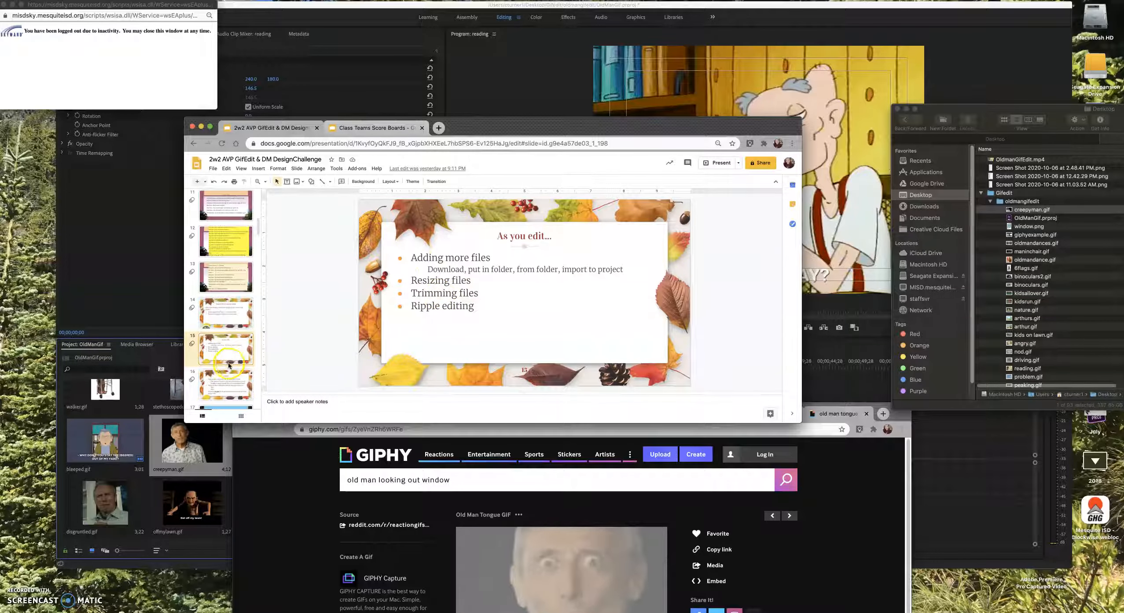
{"action": "left_click", "coordinate": [228, 372]}
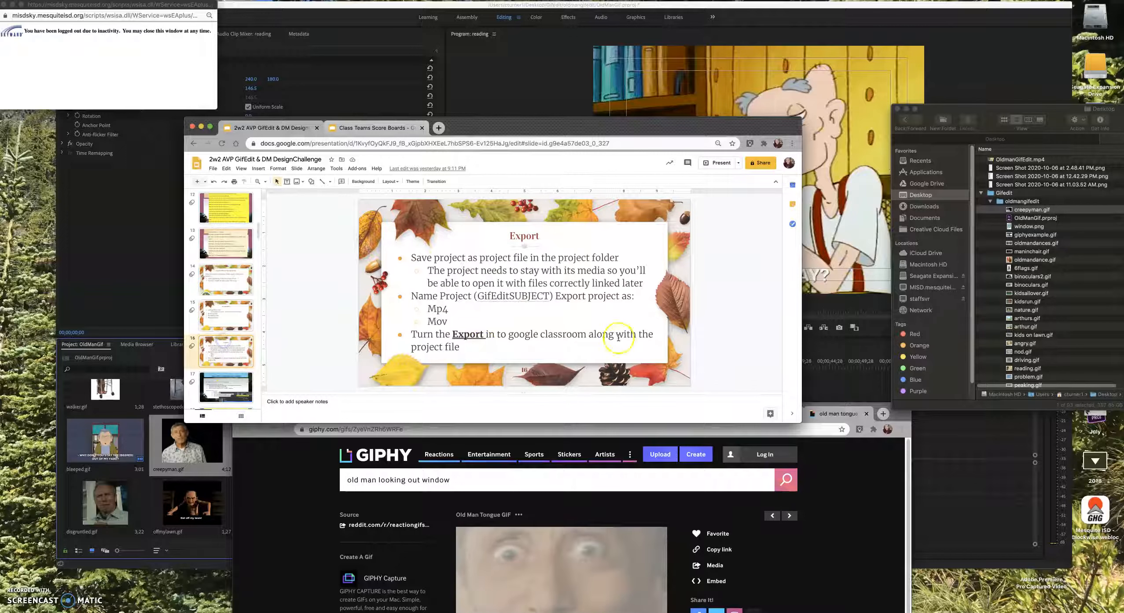
- Switch to Premiere Pro and scrub the playhead to 00;00;07;21, near the end of the sequence
{"action": "left_click", "coordinate": [855, 381]}
{"action": "left_click_drag", "start_coordinate": [551, 367], "coordinate": [598, 374]}
{"action": "left_click", "coordinate": [536, 462]}
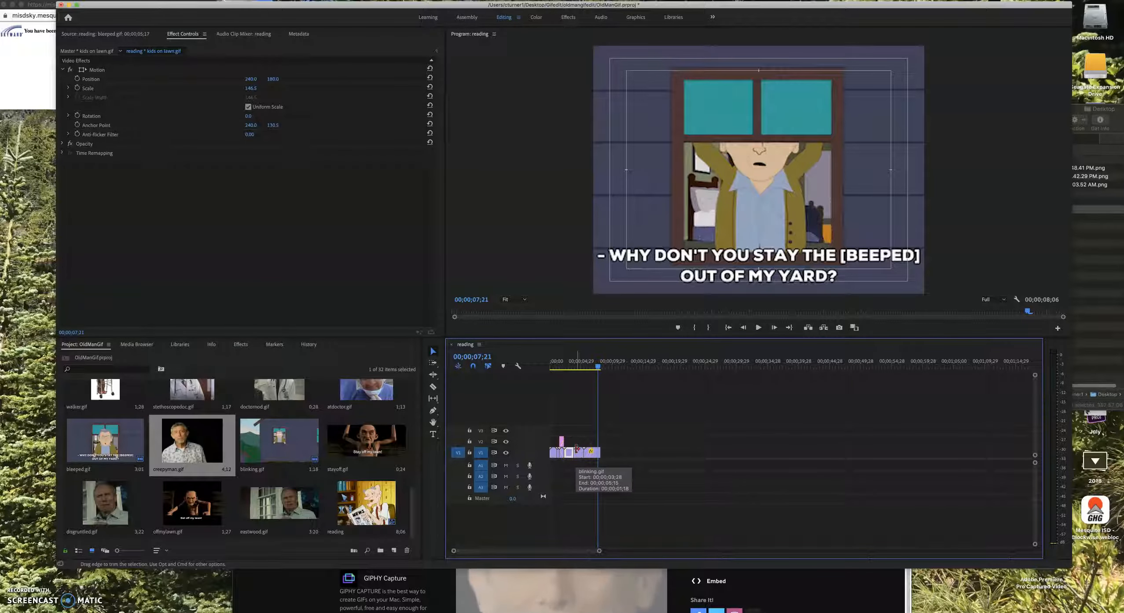
- Enlarge and shrink the audio tracks' height, and move the playhead past the sequence's end to 00;00;21;20
{"action": "left_click_drag", "start_coordinate": [1035, 466], "coordinate": [1034, 455]}
{"action": "left_click", "coordinate": [661, 437]}
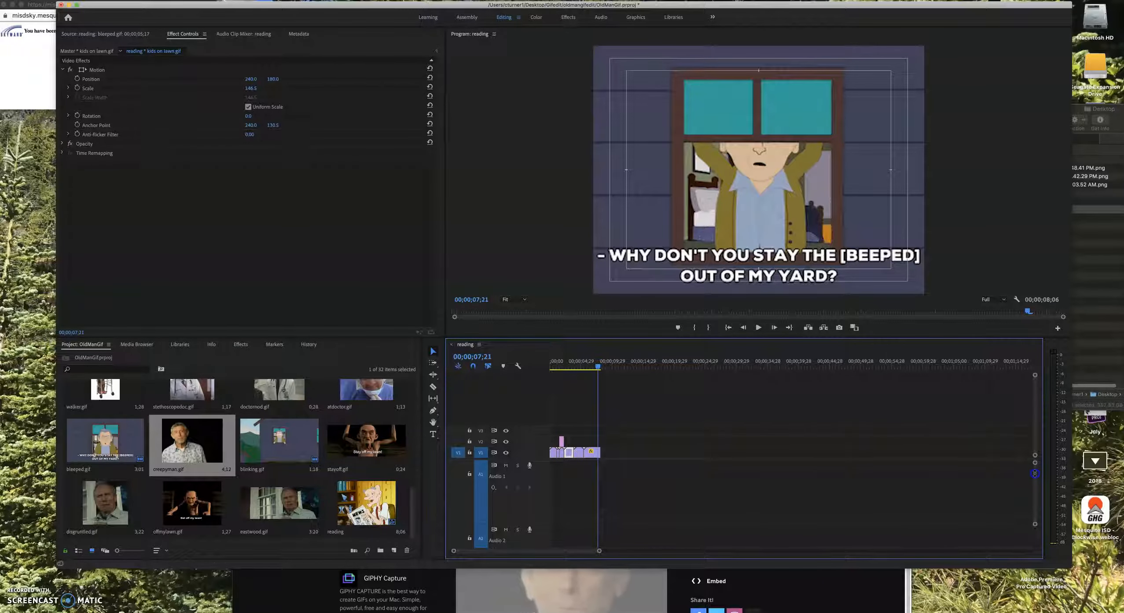
{"action": "left_click", "coordinate": [502, 508]}
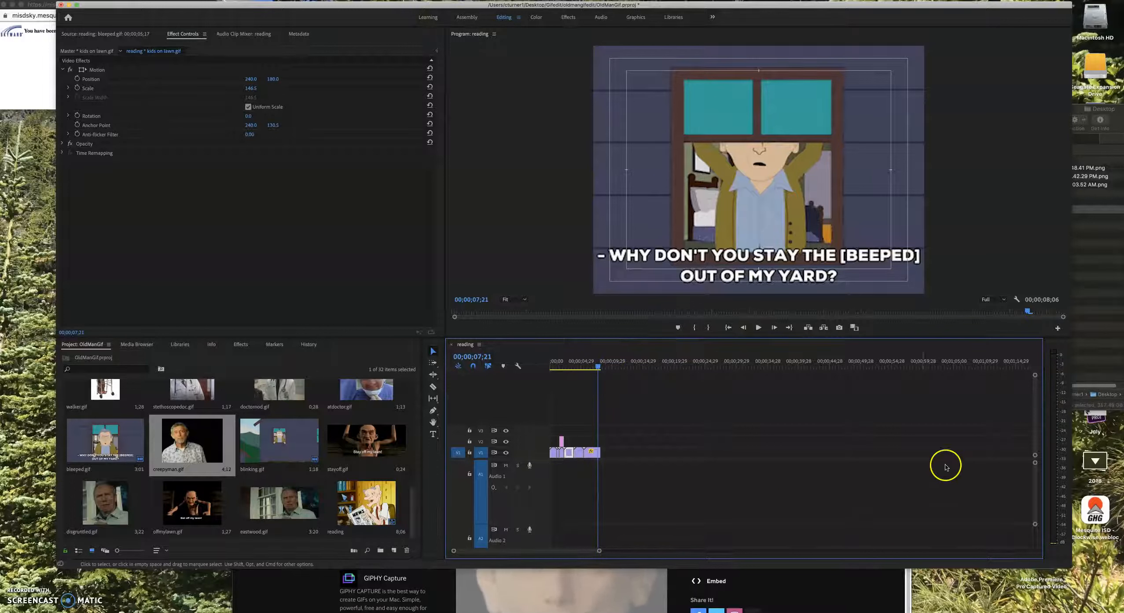
{"action": "left_click_drag", "start_coordinate": [1035, 471], "coordinate": [1035, 440]}
{"action": "left_click_drag", "start_coordinate": [599, 368], "coordinate": [685, 418]}
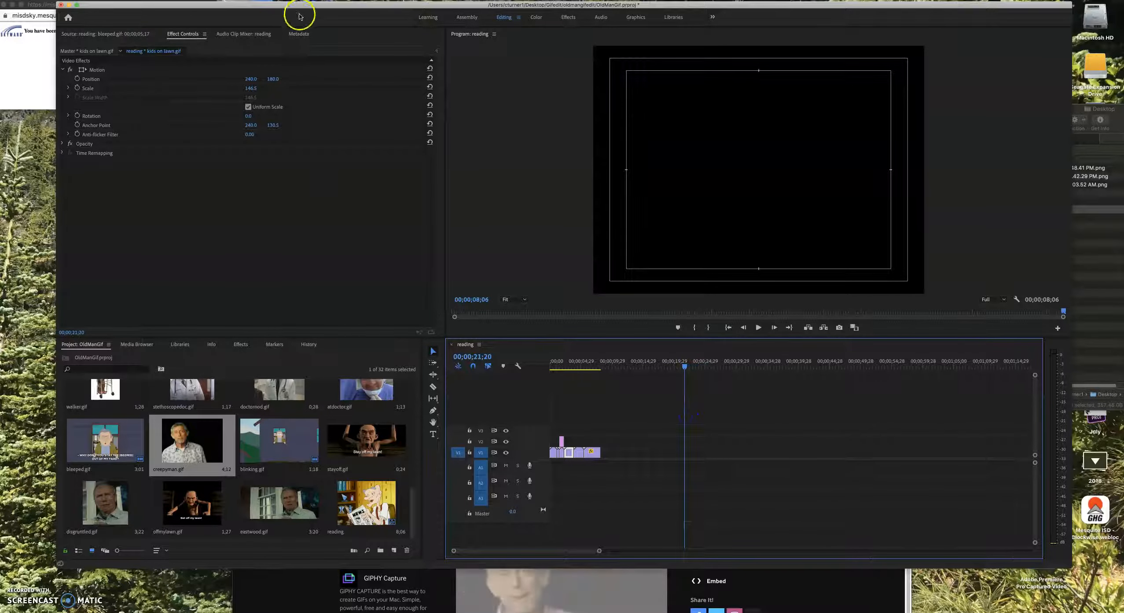
- Save the project and switch to Finder to locate OldManGif.prproj in the oldmangifedit folder
{"action": "left_click", "coordinate": [75, 1]}
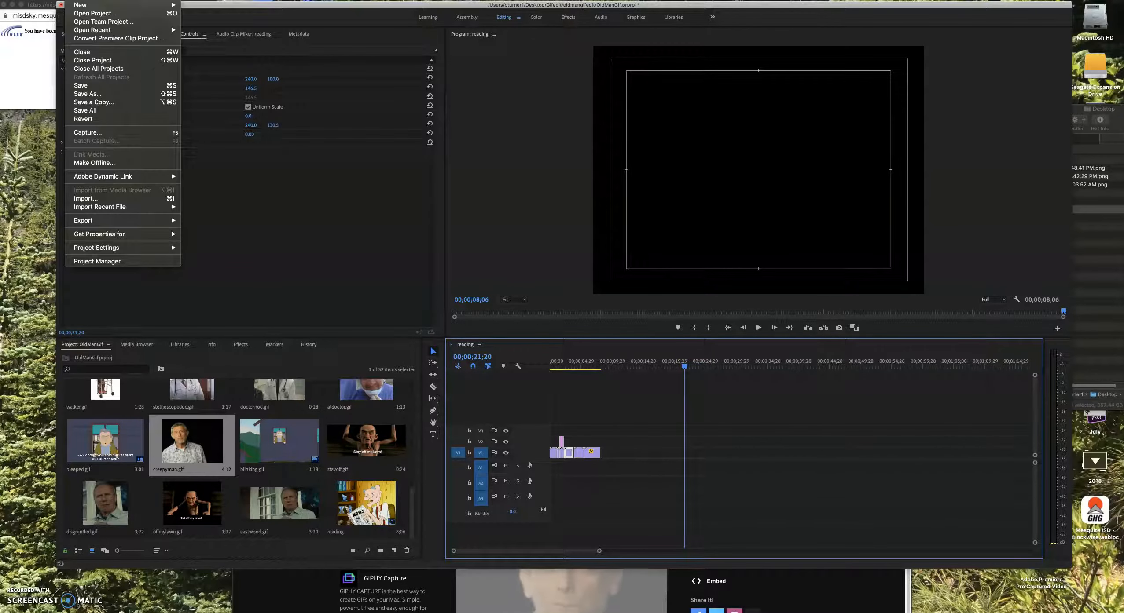
{"action": "left_click", "coordinate": [95, 85]}
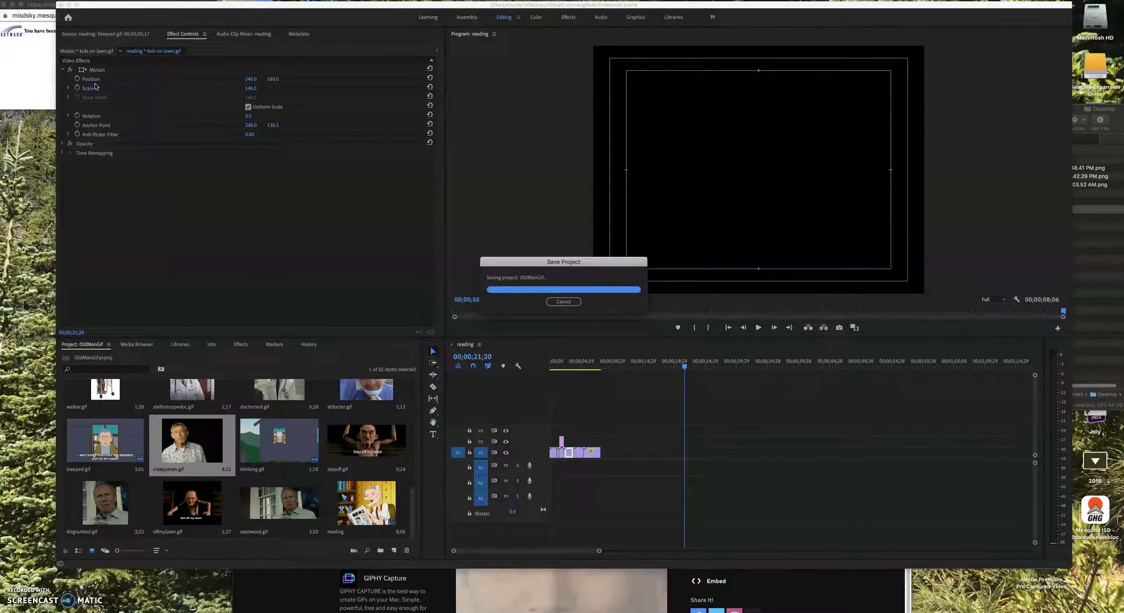
{"action": "left_click", "coordinate": [1098, 220]}
{"action": "left_click", "coordinate": [1036, 209]}
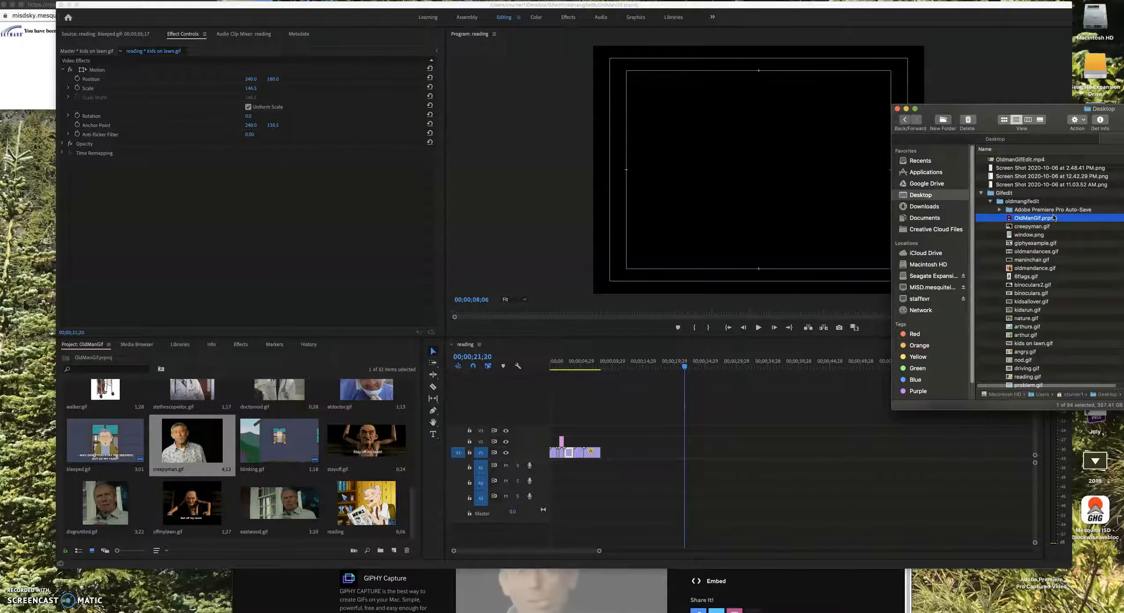
{"action": "left_click", "coordinate": [1025, 220]}
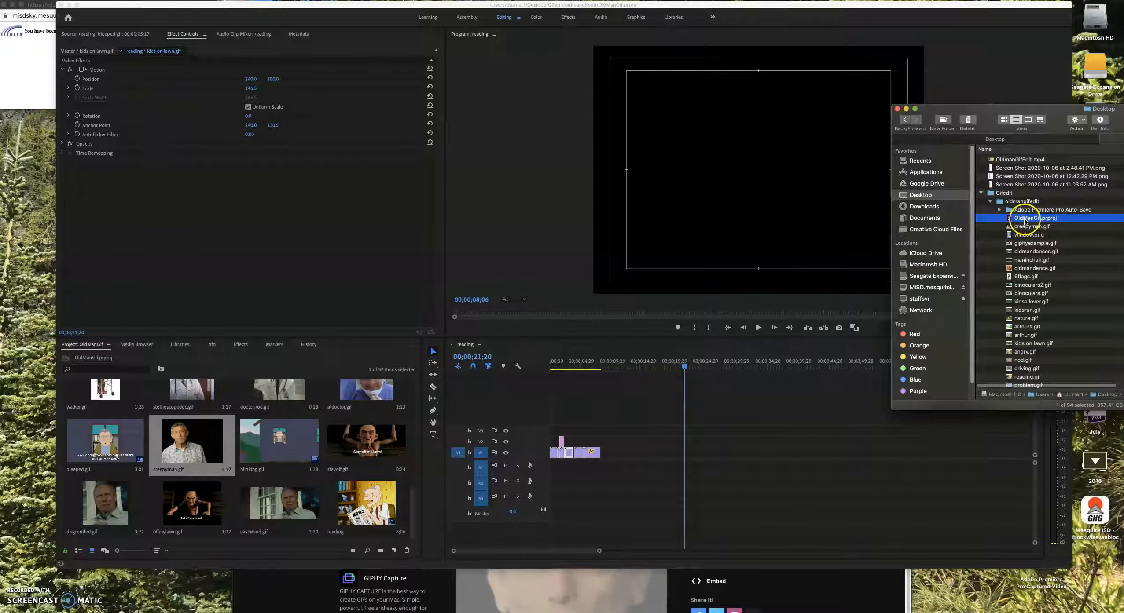
- Return to Premiere Pro and move the playhead to the start of the sequence
{"action": "left_click", "coordinate": [615, 381]}
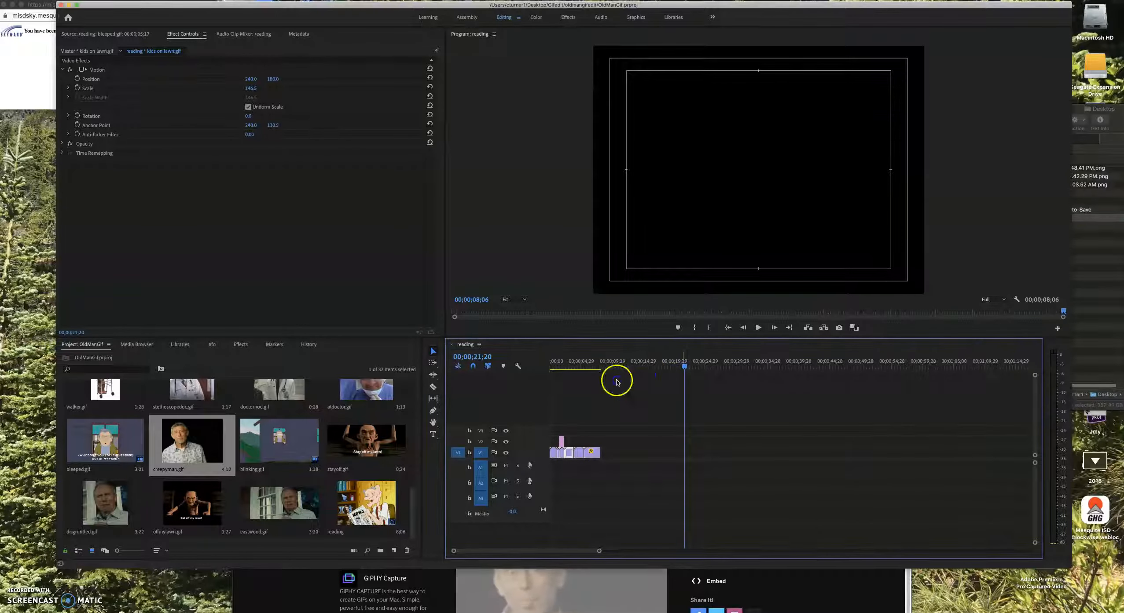
{"action": "left_click_drag", "start_coordinate": [682, 366], "coordinate": [532, 388]}
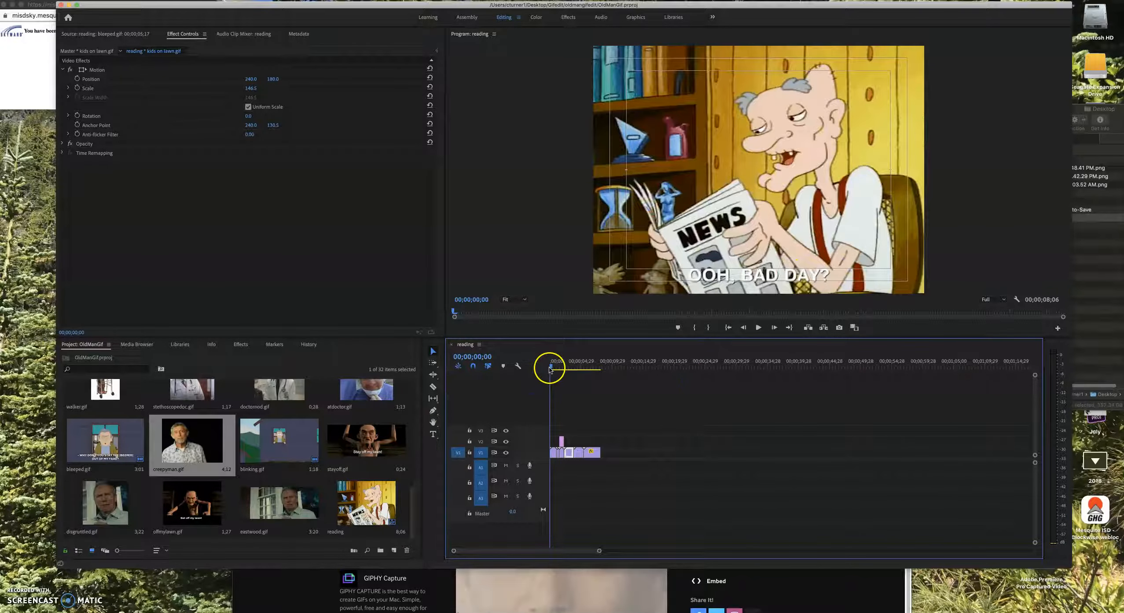
- Switch to Finder, examine the saved OldManGif.prproj file and its folder location, and return to Premiere Pro
{"action": "left_click", "coordinate": [1097, 291]}
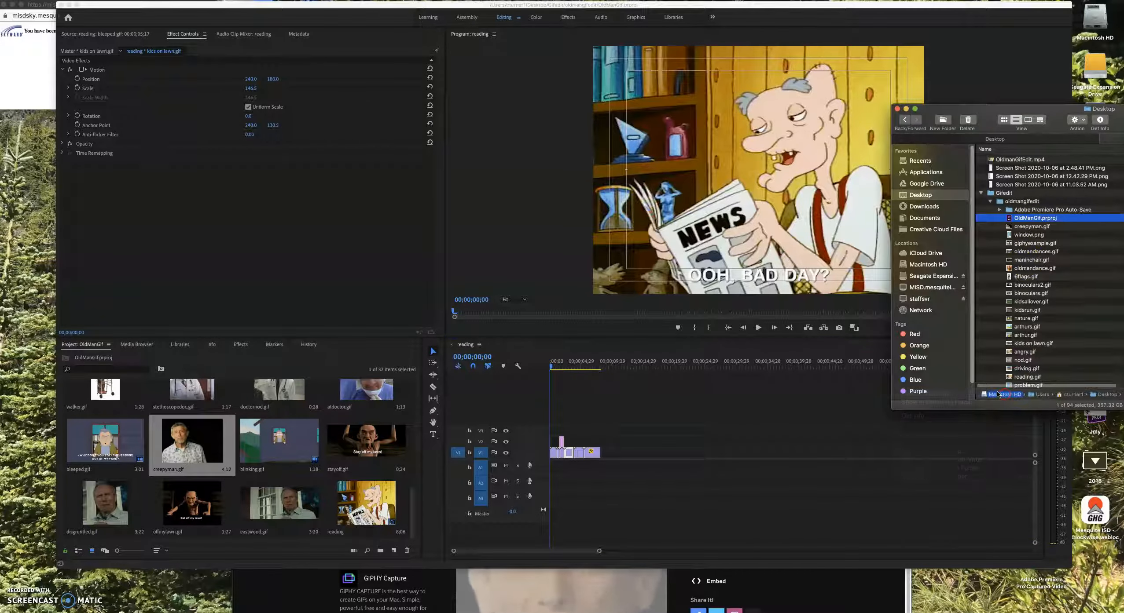
{"action": "double_click", "coordinate": [998, 394]}
{"action": "left_click_drag", "start_coordinate": [1099, 109], "coordinate": [811, 95]}
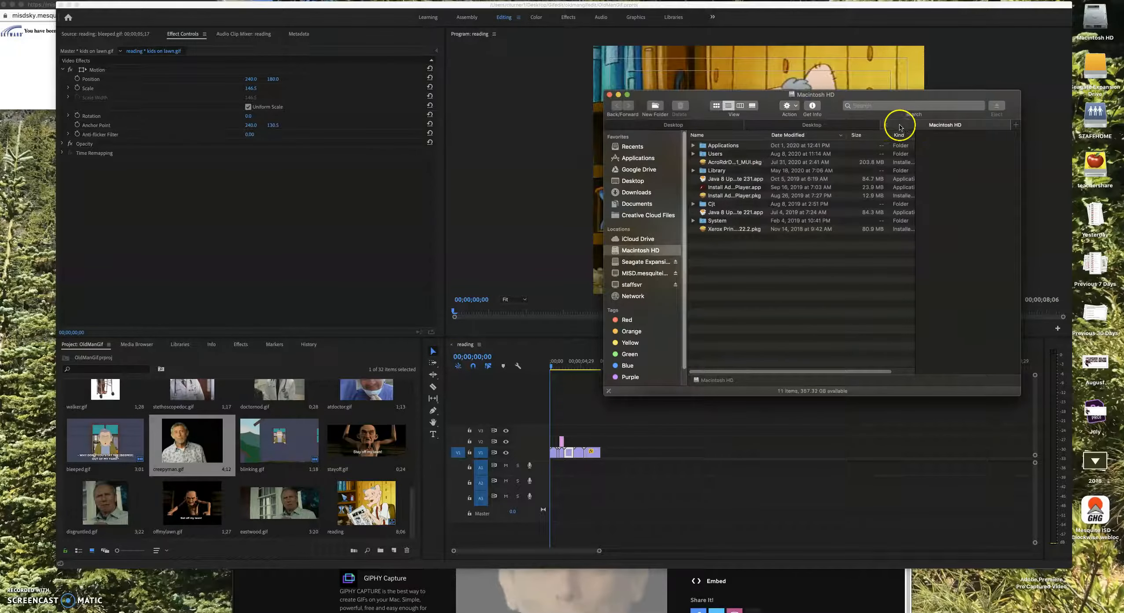
{"action": "left_click", "coordinate": [886, 125]}
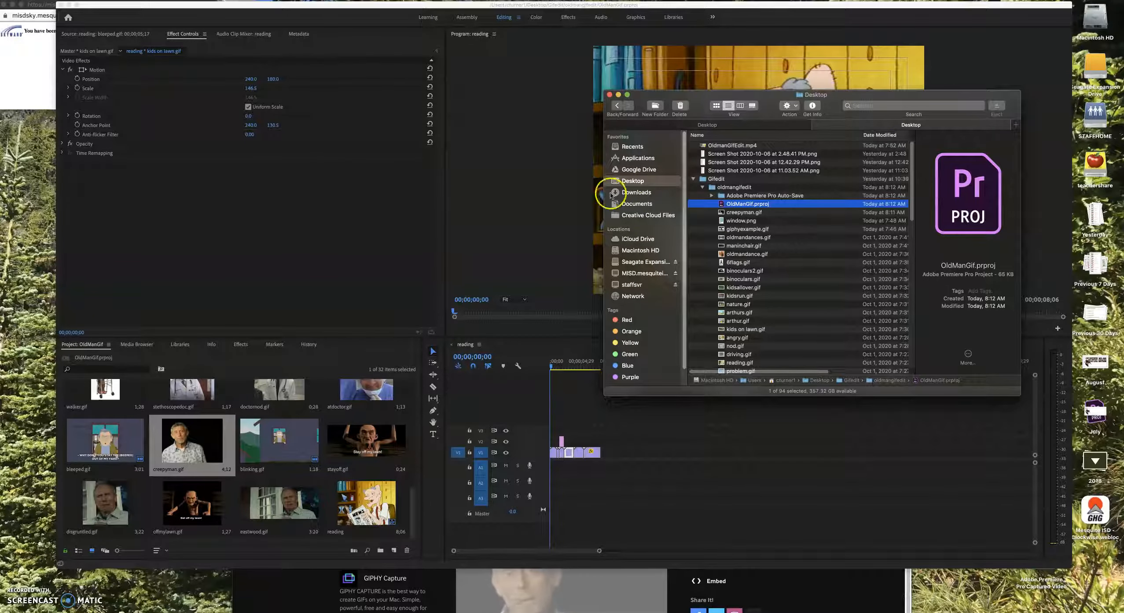
{"action": "left_click", "coordinate": [523, 193]}
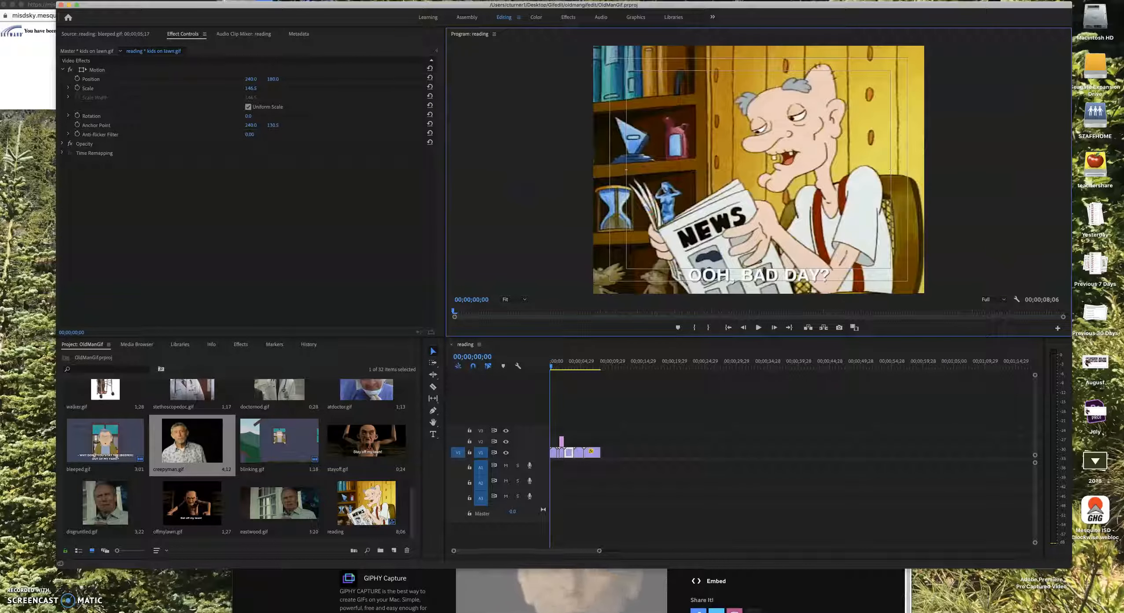
- Open the media export settings for the reading sequence
{"action": "left_click", "coordinate": [75, 1]}
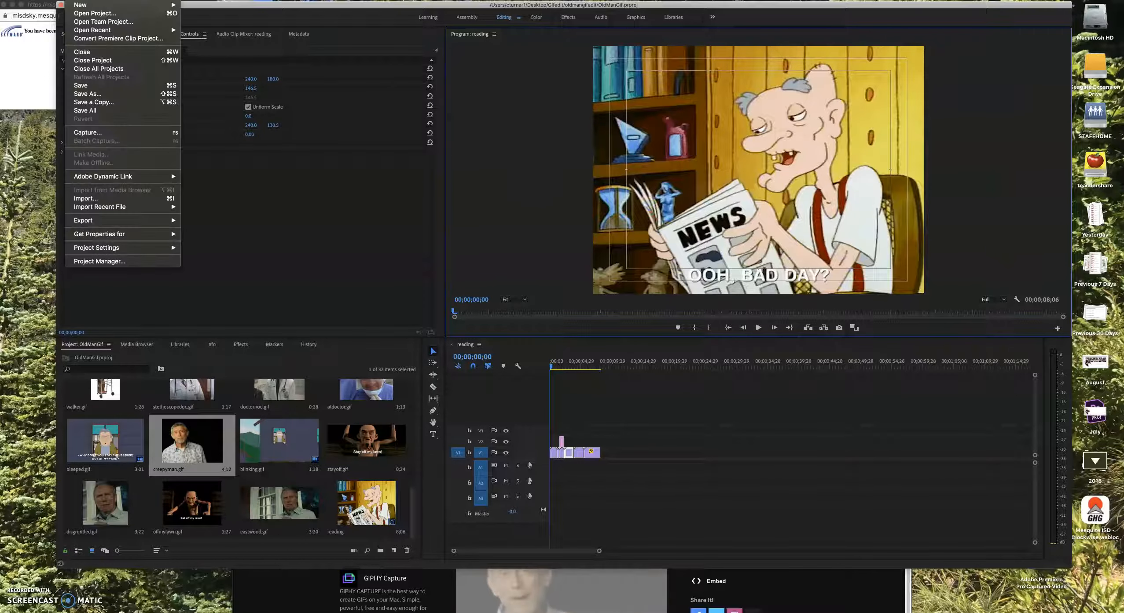
{"action": "mouse_move", "coordinate": [120, 220]}
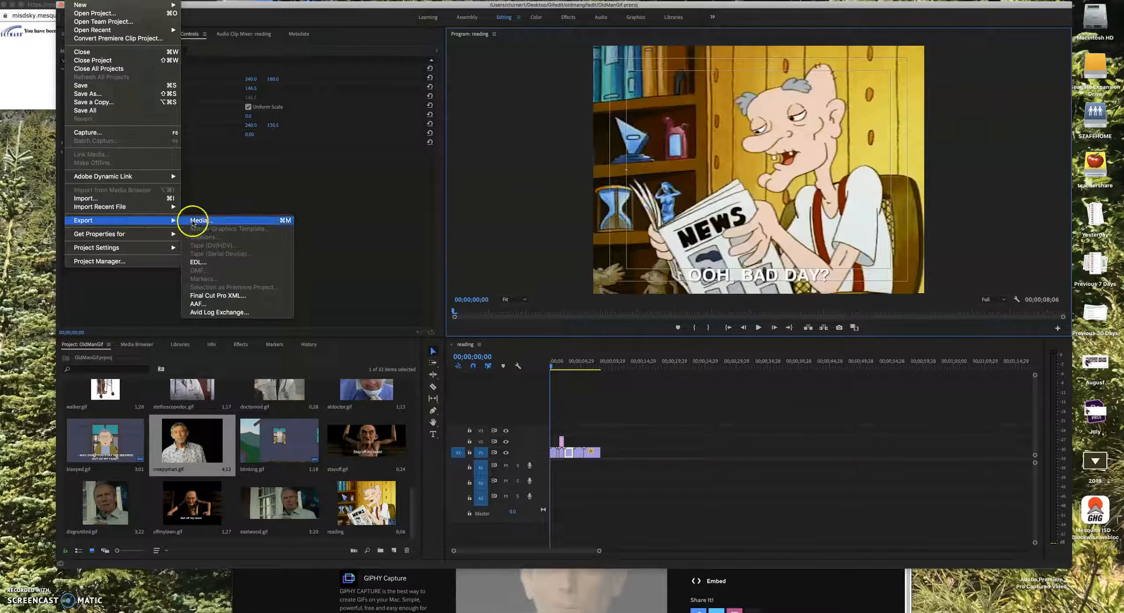
{"action": "left_click", "coordinate": [199, 221]}
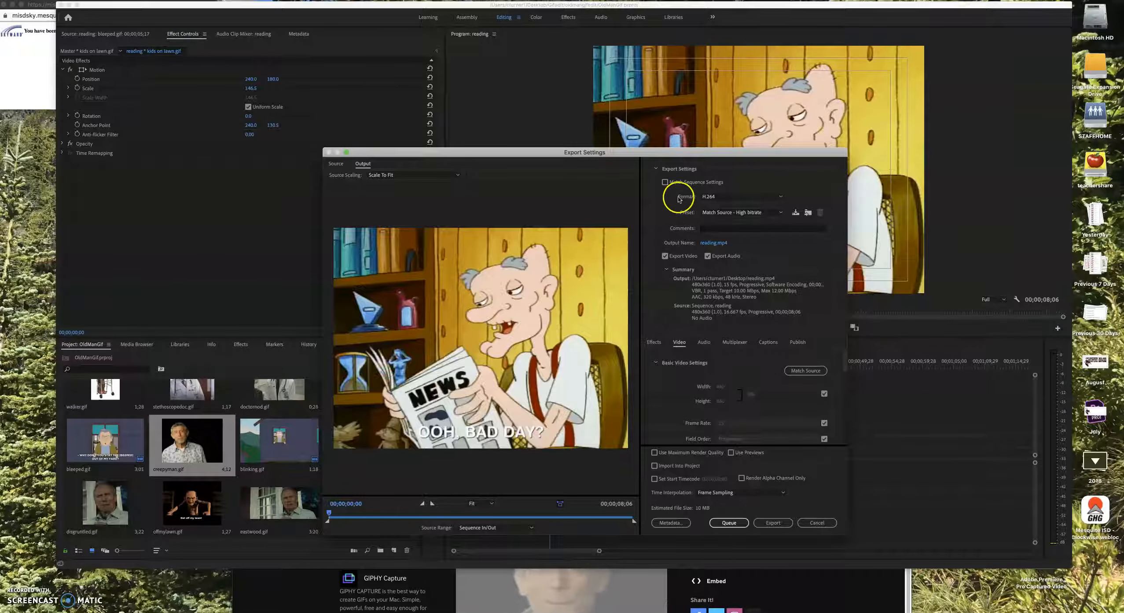
- Try the YouTube 1080p Full HD export preset and restore the Match Source - High bitrate preset
{"action": "left_click", "coordinate": [715, 212]}
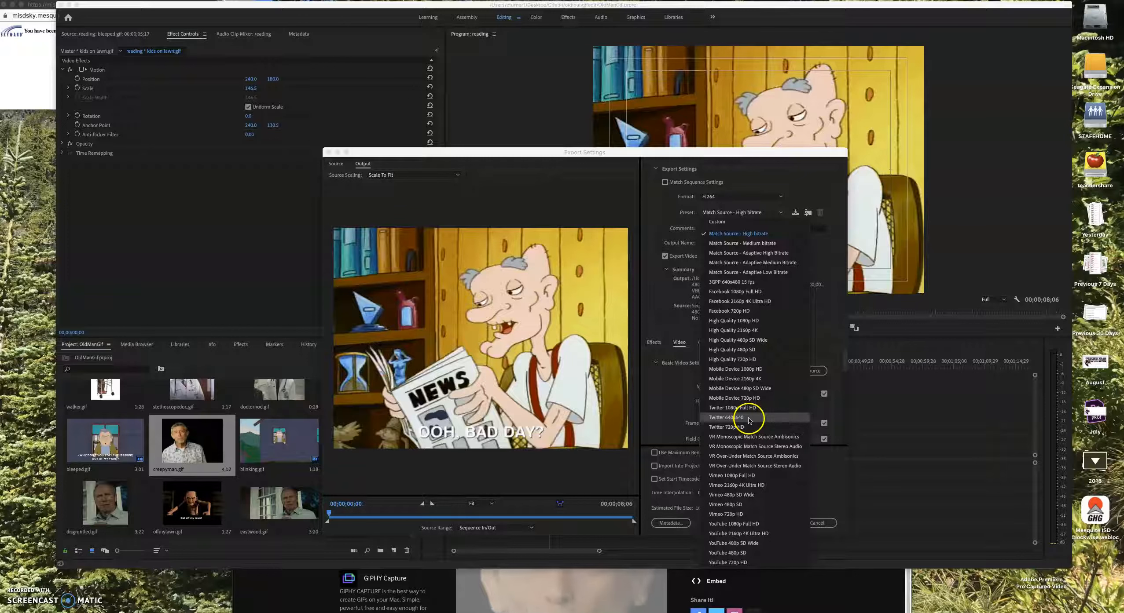
{"action": "left_click", "coordinate": [743, 524]}
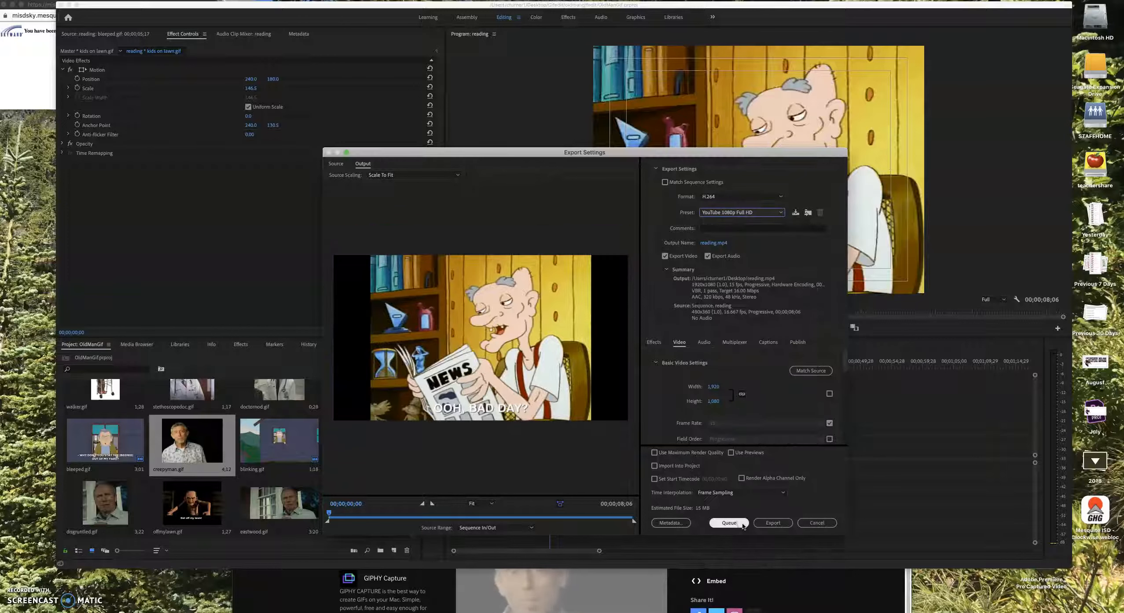
{"action": "left_click", "coordinate": [705, 489]}
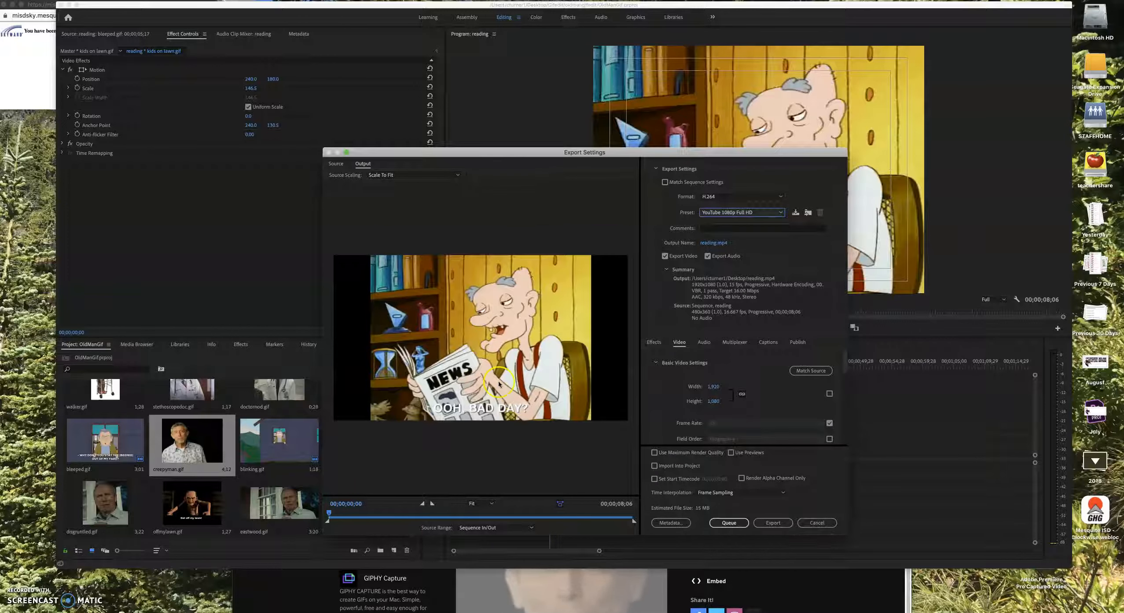
{"action": "left_click", "coordinate": [713, 213]}
{"action": "left_click", "coordinate": [730, 233]}
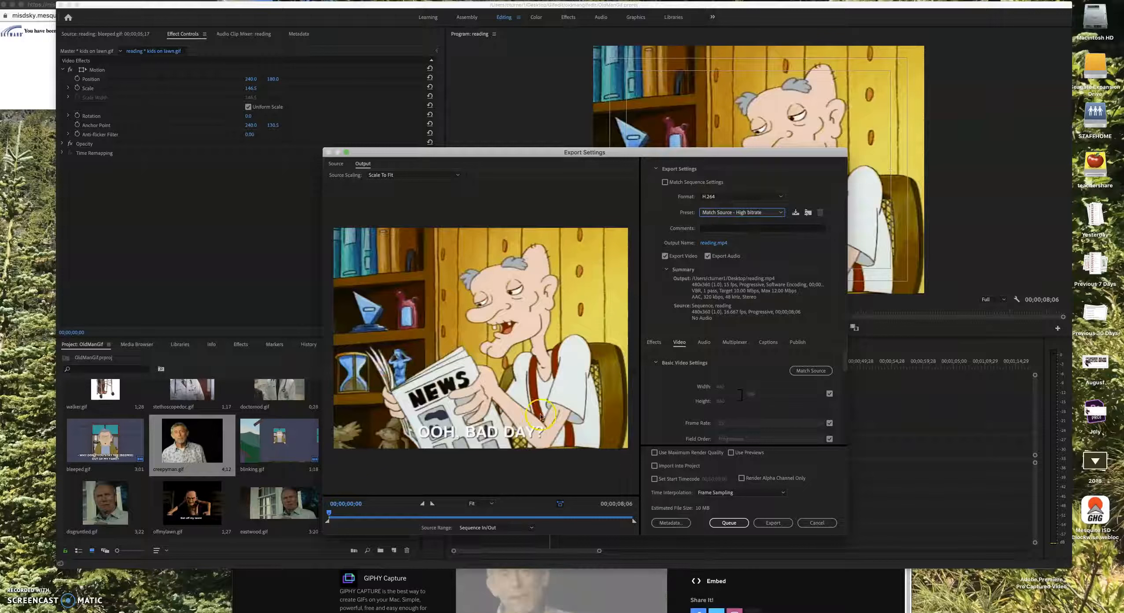
- Export the reading sequence as OldManFullStoryGif.mp4 into the oldmangifedit folder inside Gifedit on the Desktop
{"action": "left_click_drag", "start_coordinate": [328, 525], "coordinate": [283, 526]}
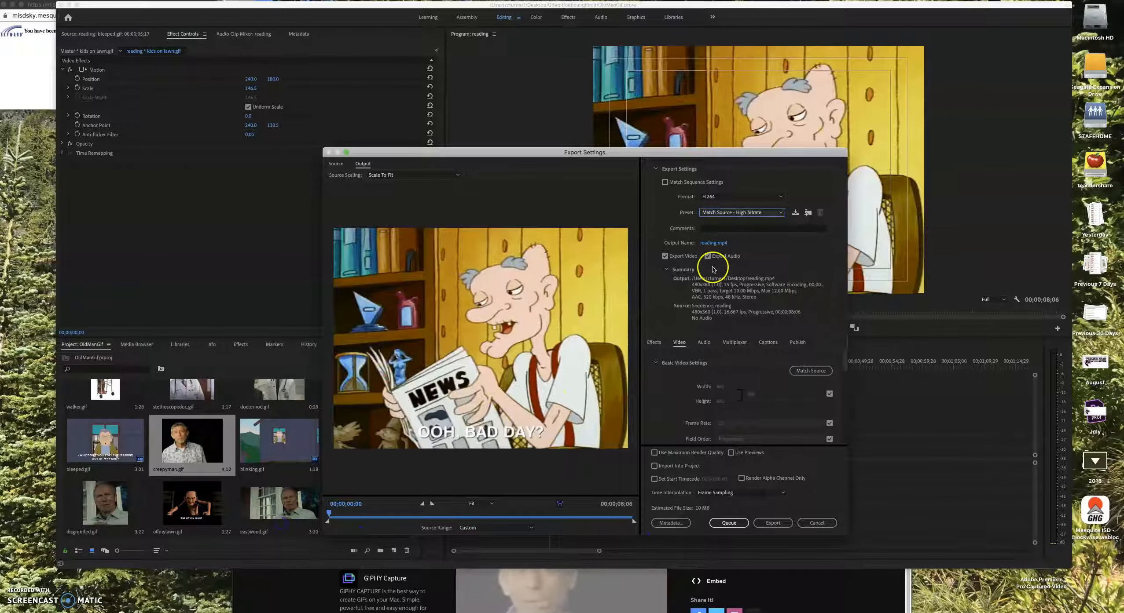
{"action": "left_click", "coordinate": [716, 243]}
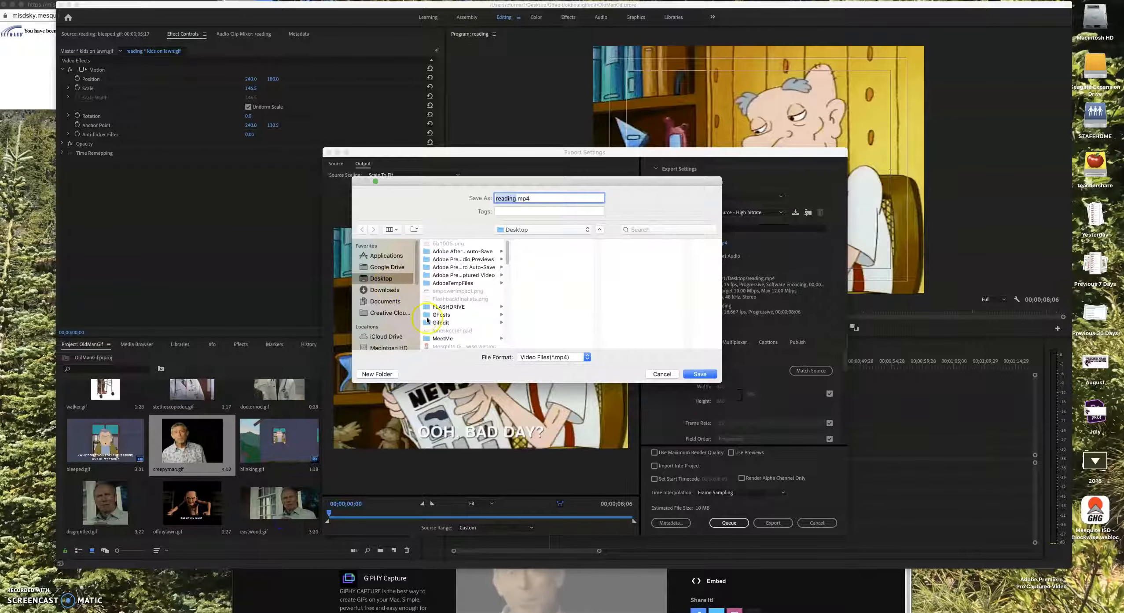
{"action": "left_click", "coordinate": [433, 323]}
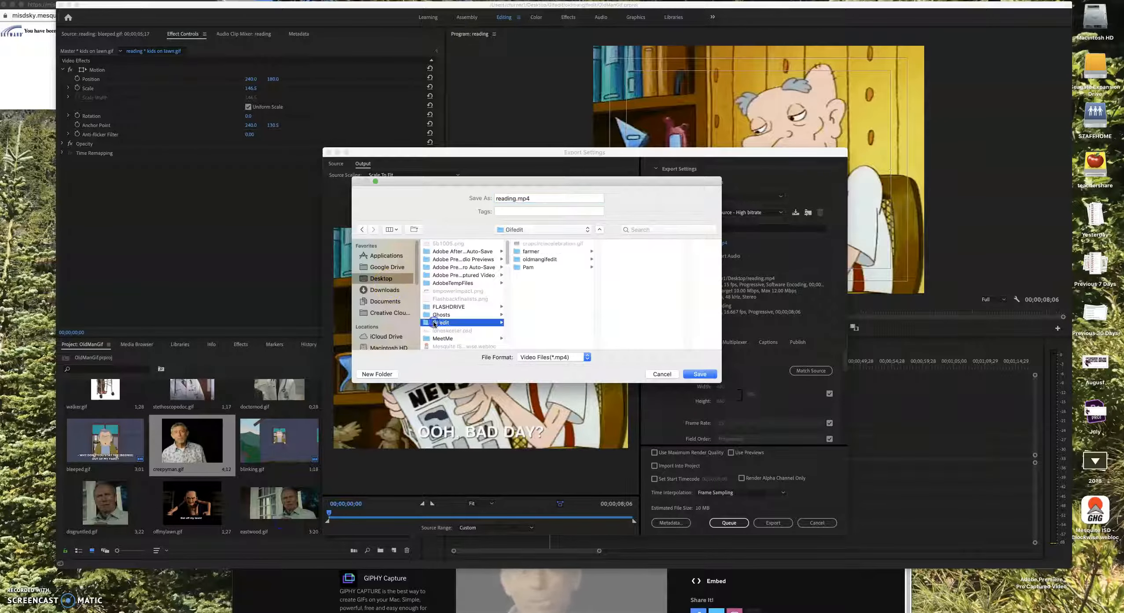
{"action": "left_click", "coordinate": [520, 260]}
{"action": "double_click", "coordinate": [506, 199]}
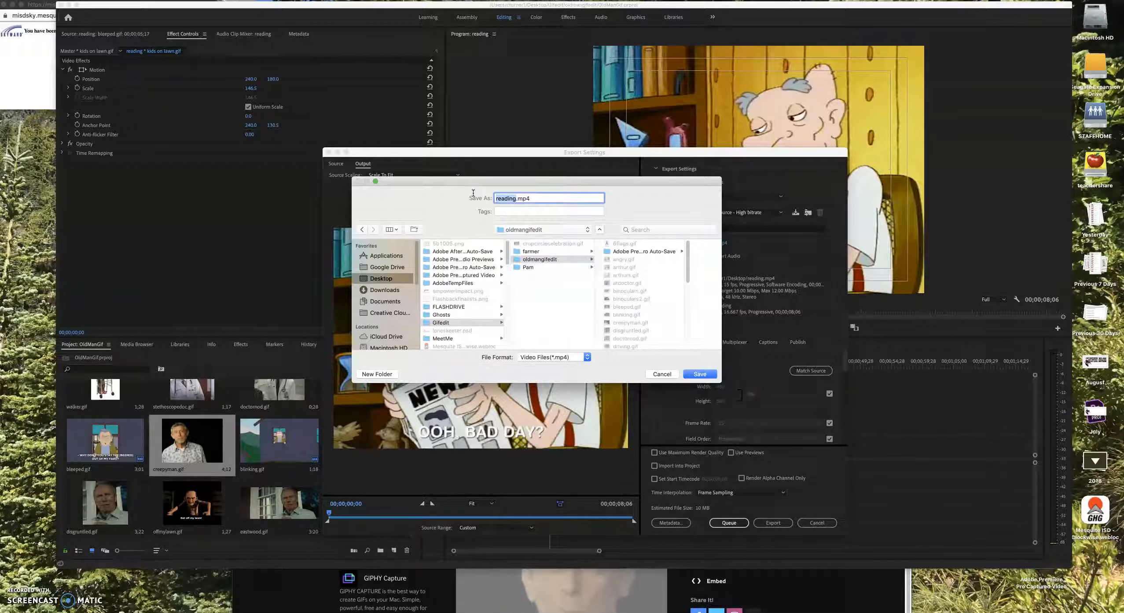
{"action": "type", "text": "OldMan"}
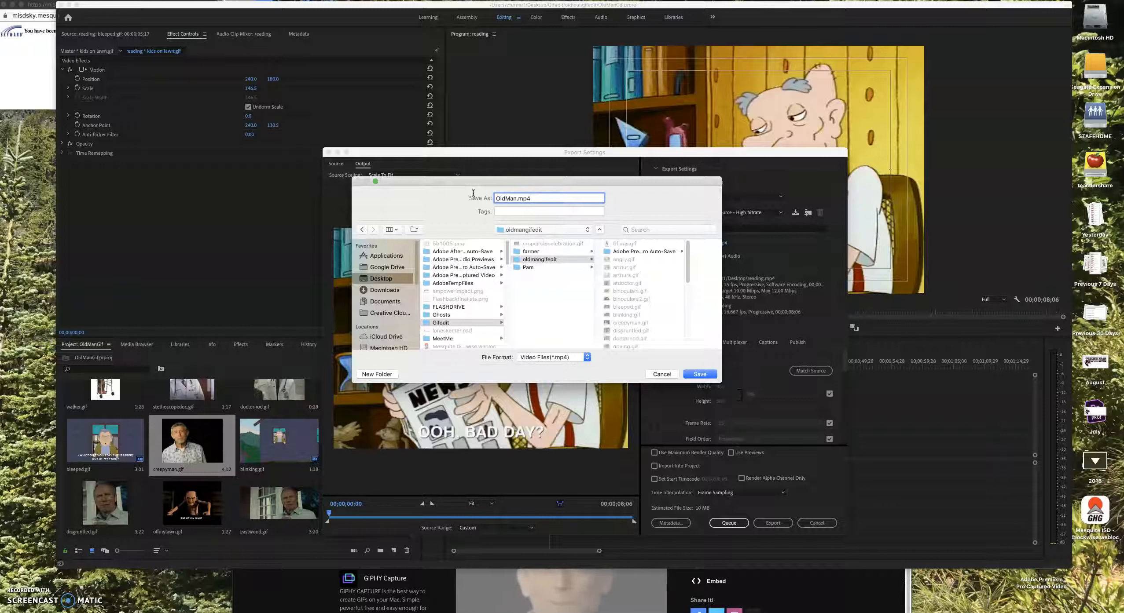
{"action": "type", "text": "FullStoryGi"}
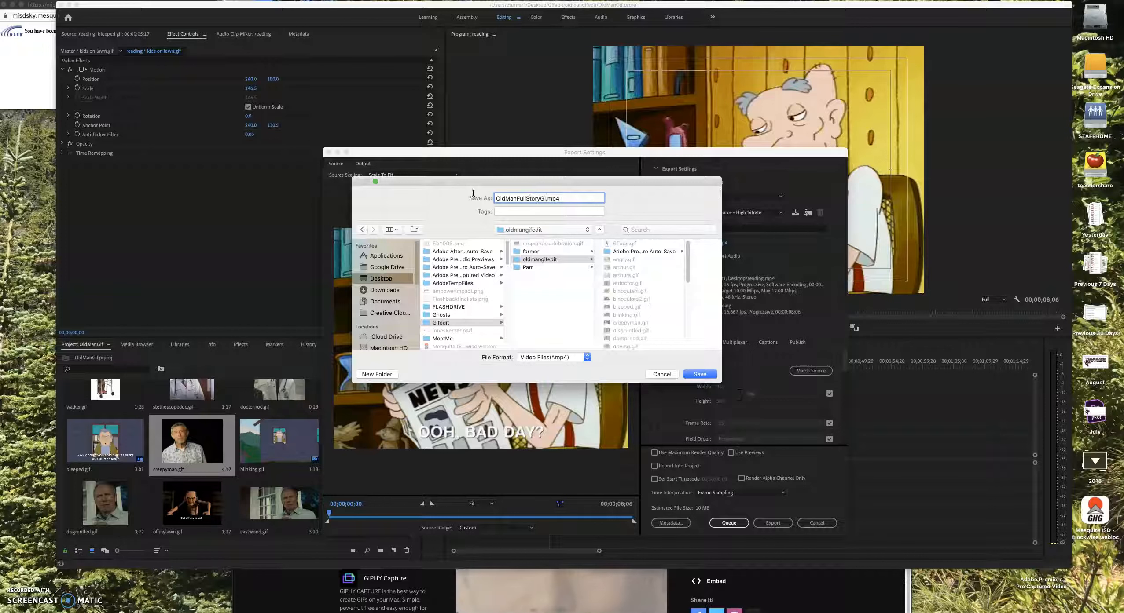
{"action": "type", "text": "f"}
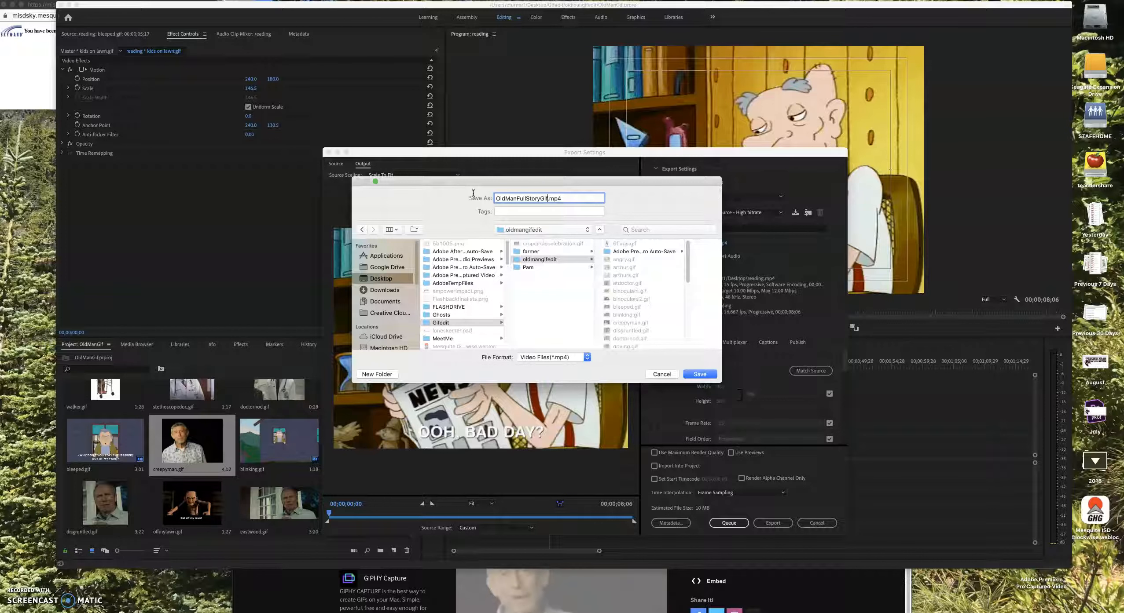
{"action": "left_click", "coordinate": [700, 374]}
{"action": "left_click", "coordinate": [766, 523]}
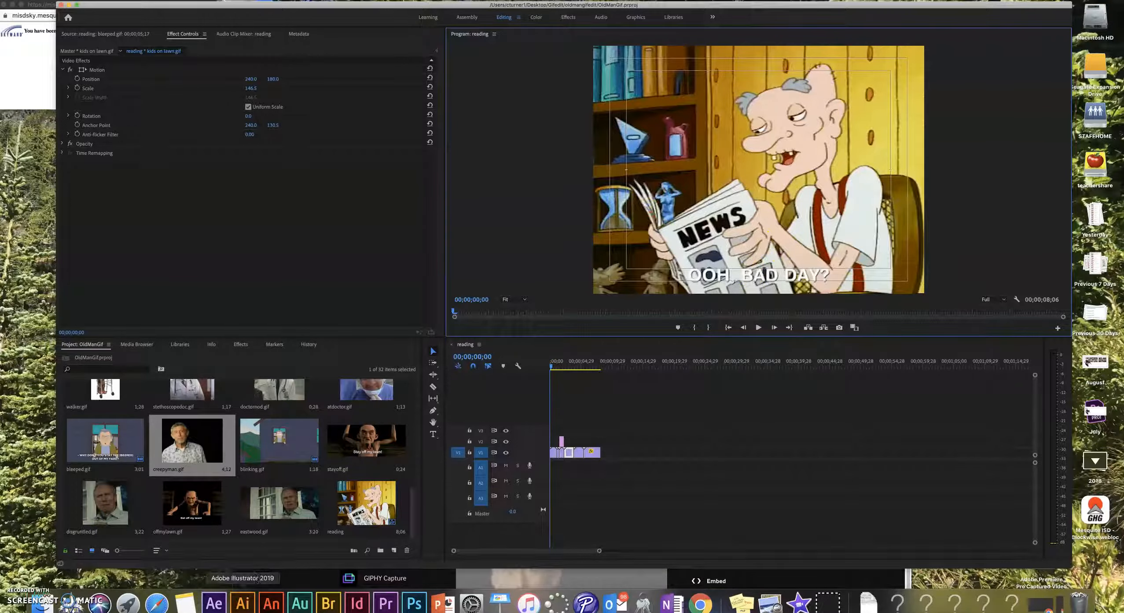
- Switch to Finder and examine the exported OldManFullStoryGif.mp4, the OldManGif.prproj project file and the media in the oldmangifedit folder
{"action": "left_click", "coordinate": [38, 603]}
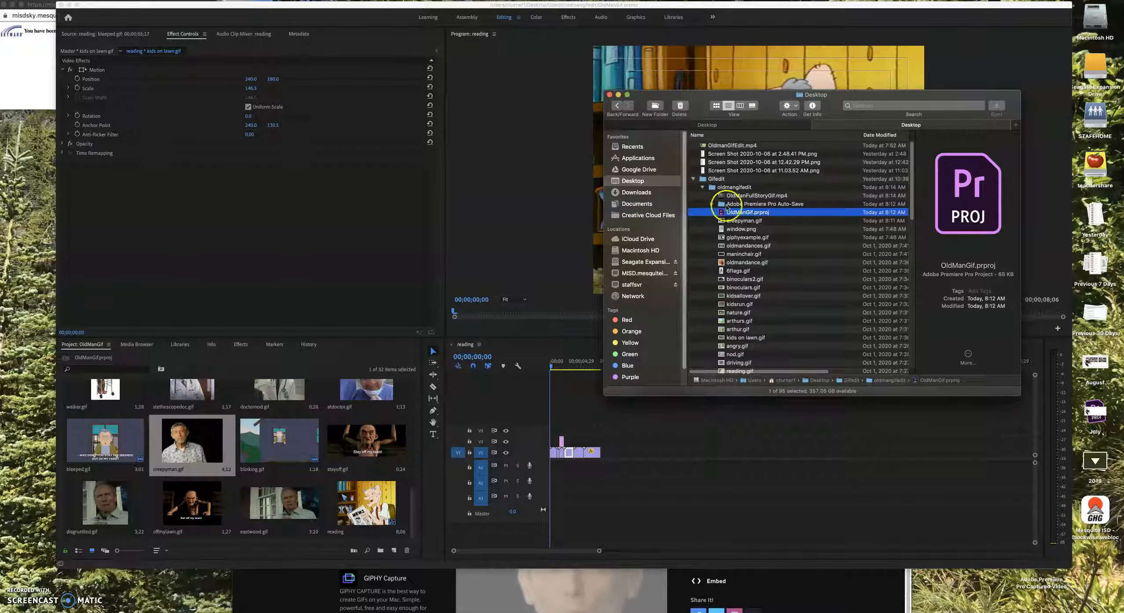
{"action": "left_click", "coordinate": [744, 196]}
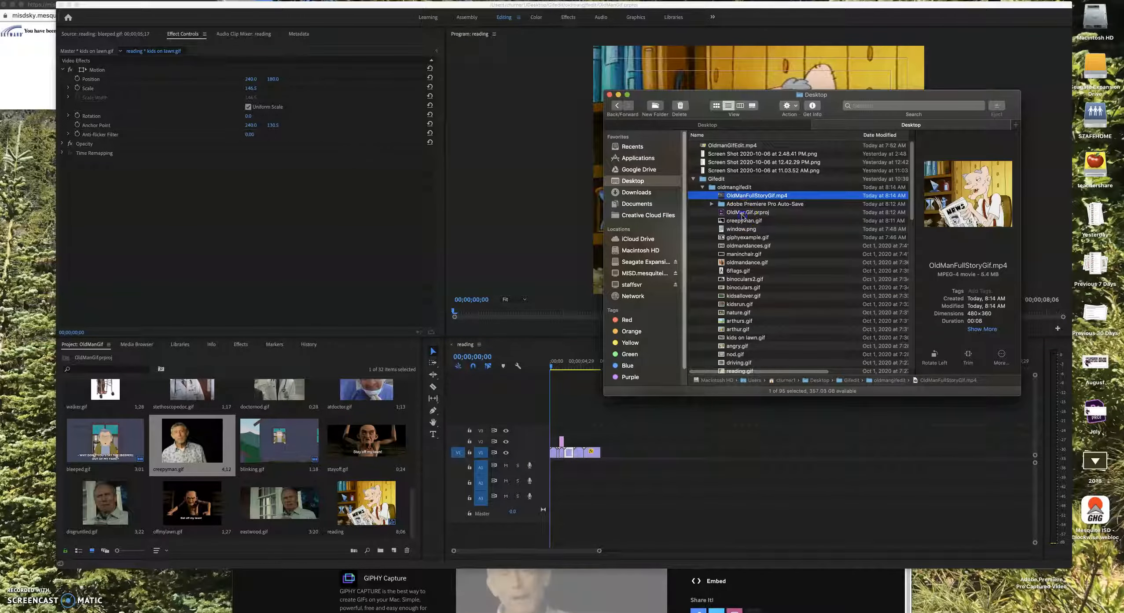
{"action": "left_click", "coordinate": [743, 214]}
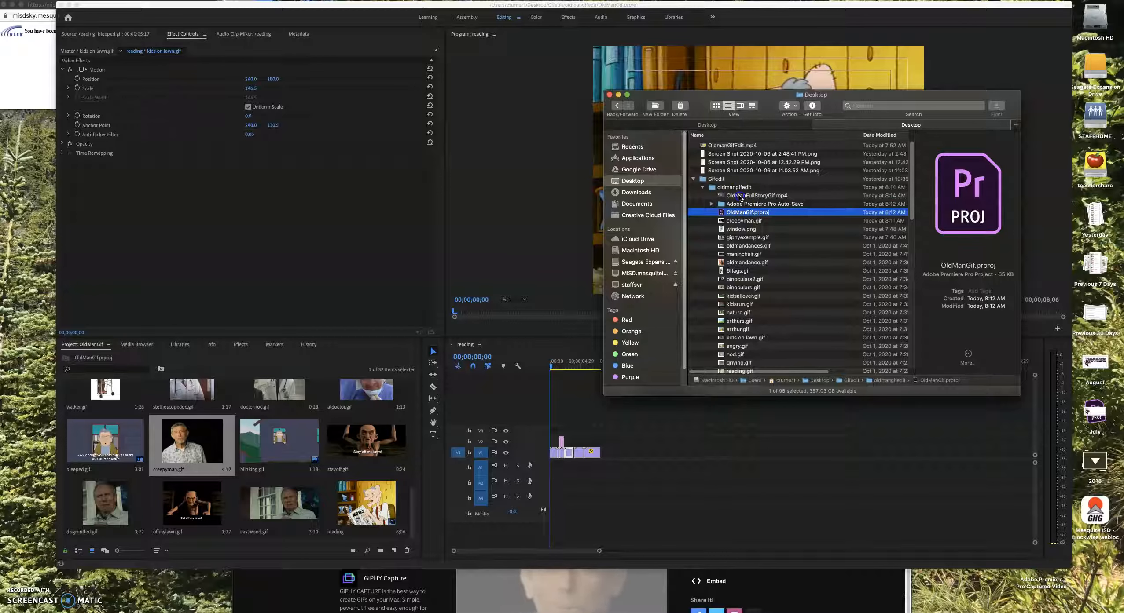
{"action": "left_click", "coordinate": [739, 196]}
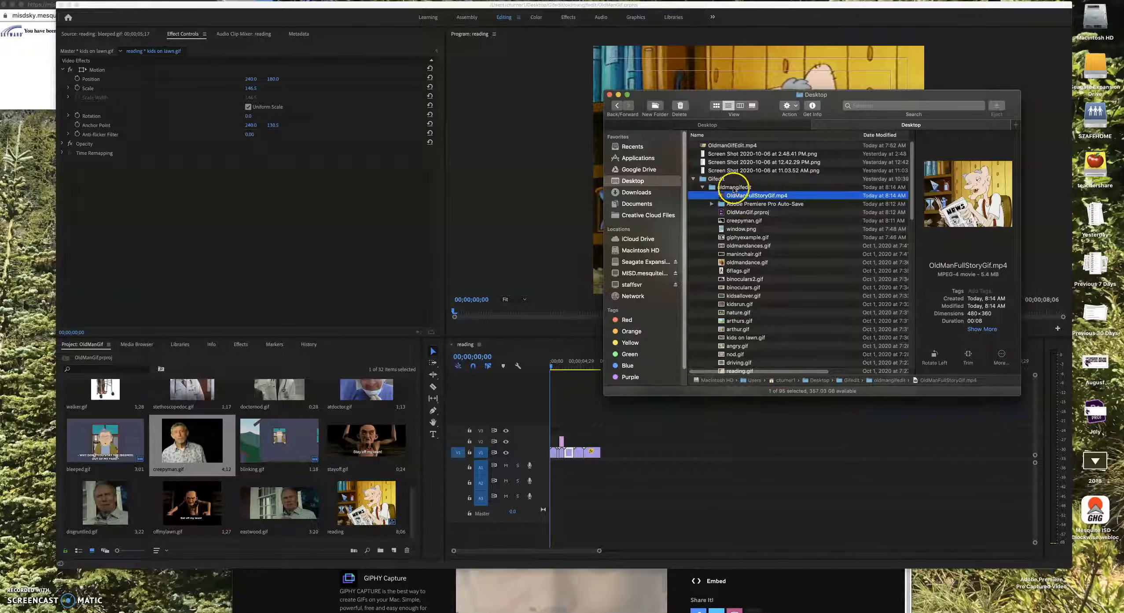
{"action": "left_click", "coordinate": [734, 188]}
{"action": "left_click", "coordinate": [734, 222]}
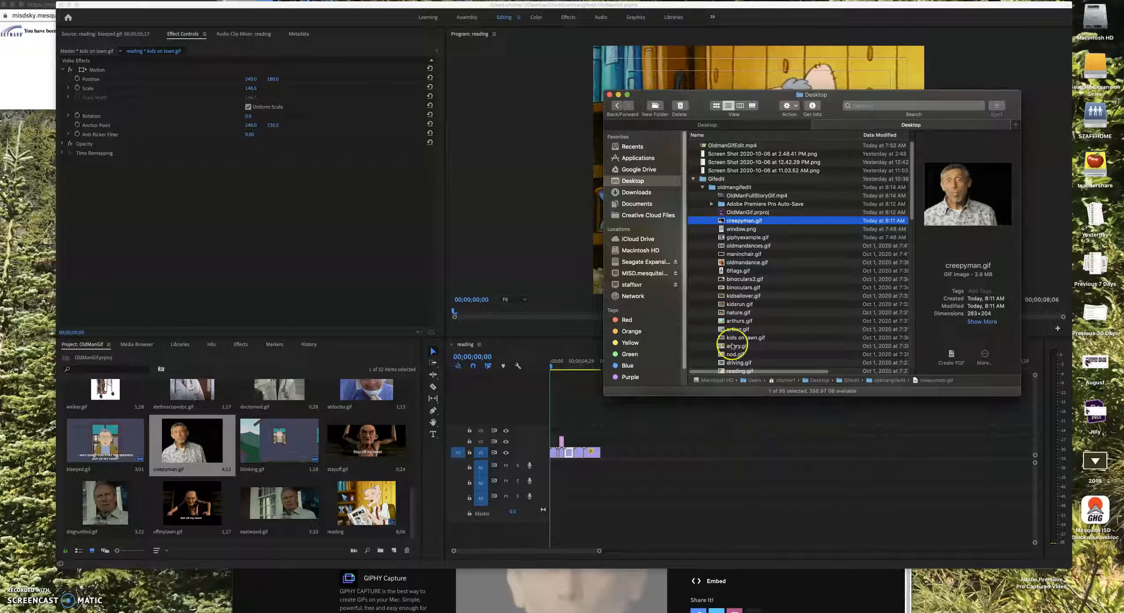
{"action": "left_click", "coordinate": [722, 213]}
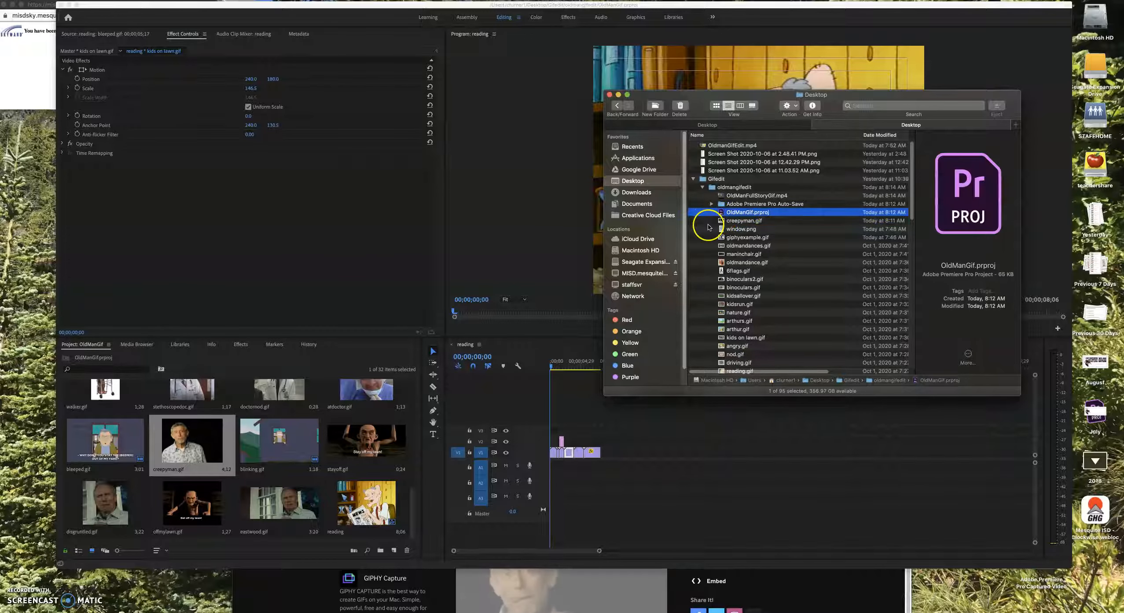
{"action": "left_click", "coordinate": [760, 198]}
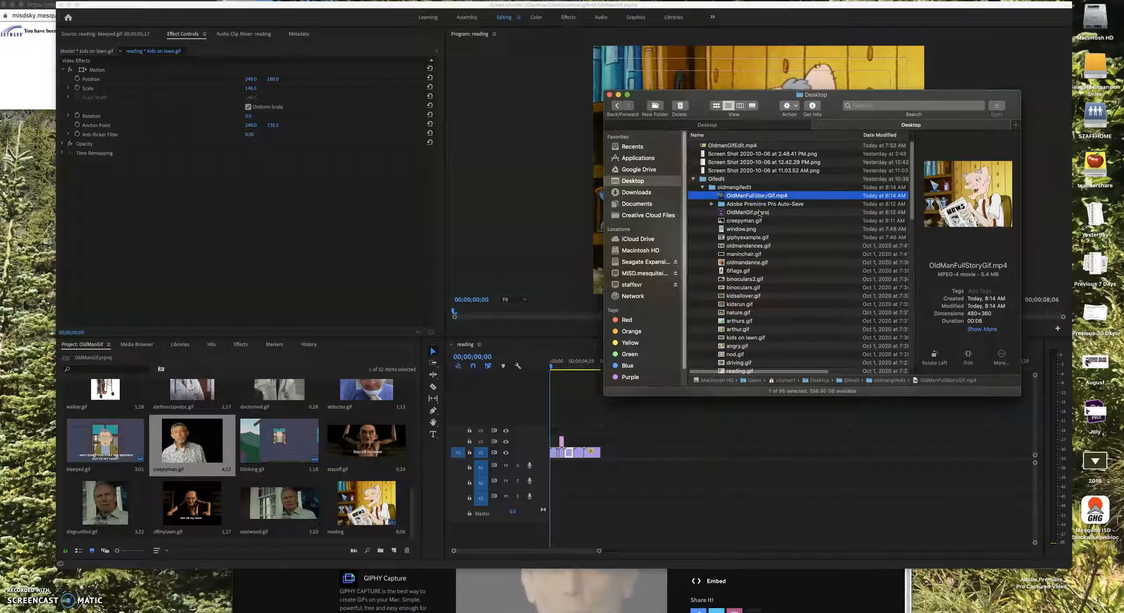
{"action": "left_click", "coordinate": [758, 214]}
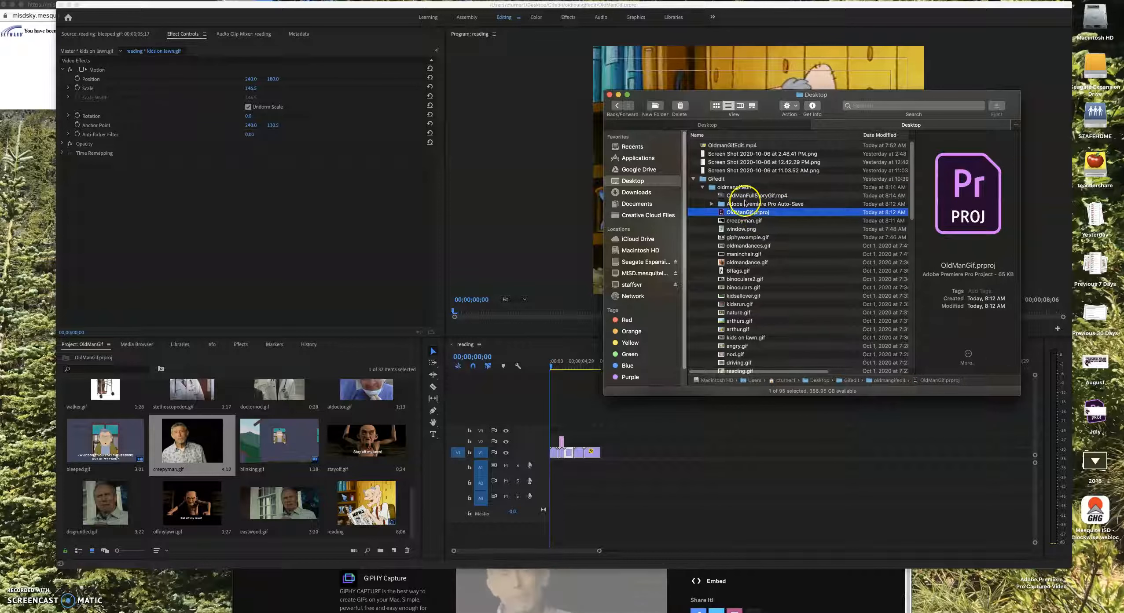
{"action": "left_click", "coordinate": [747, 197]}
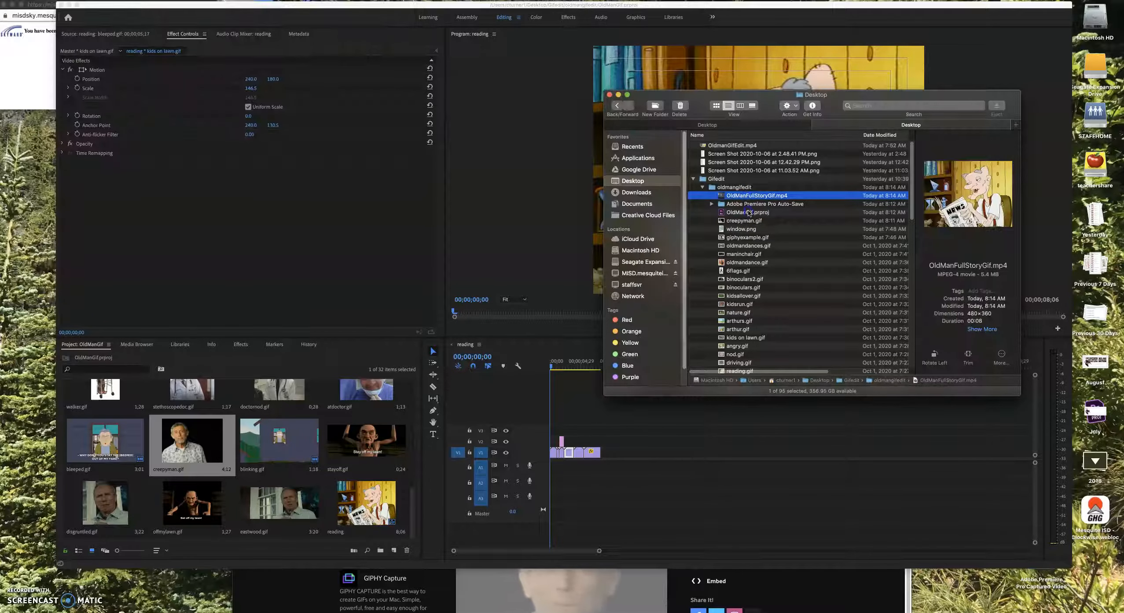
{"action": "left_click", "coordinate": [749, 213]}
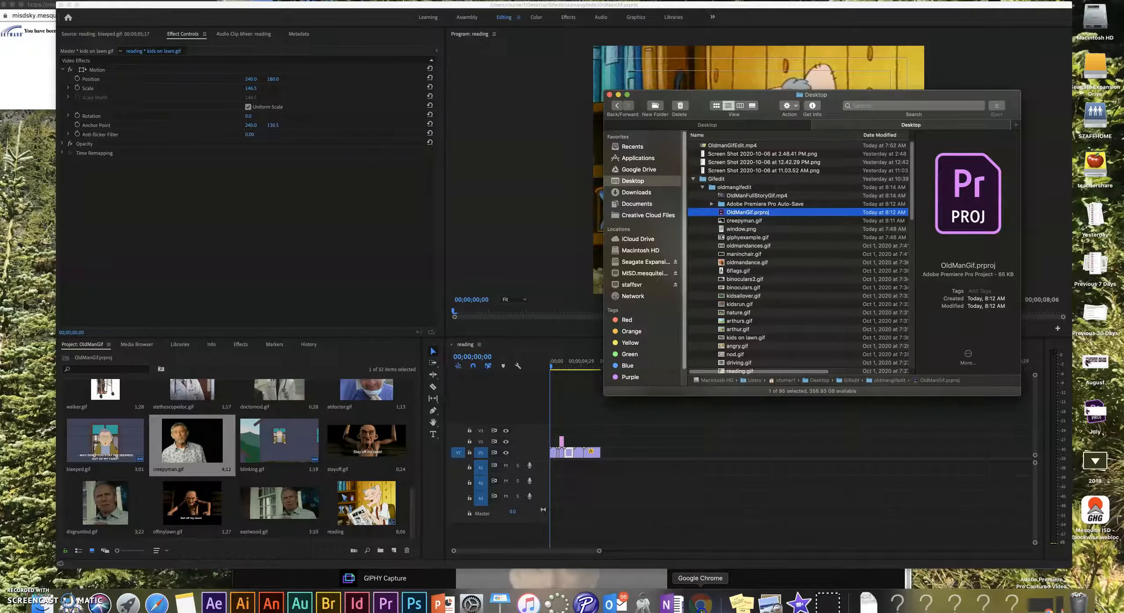
- Switch to Chrome and open Google Classroom from the Symbaloo bookmarks page in a new tab
{"action": "left_click", "coordinate": [700, 611]}
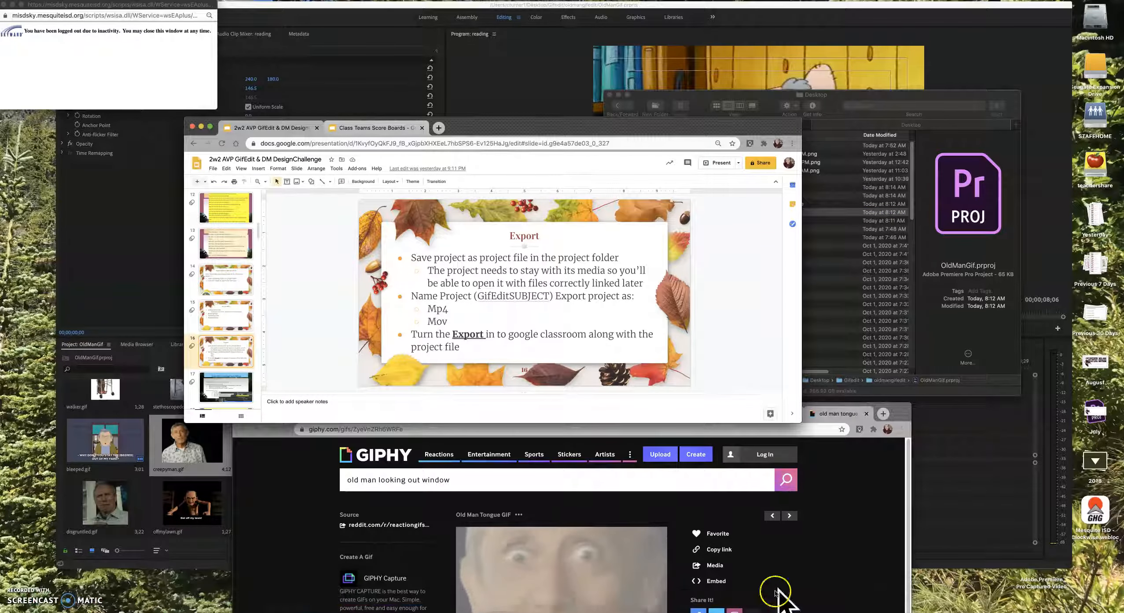
{"action": "mouse_move", "coordinate": [687, 611]}
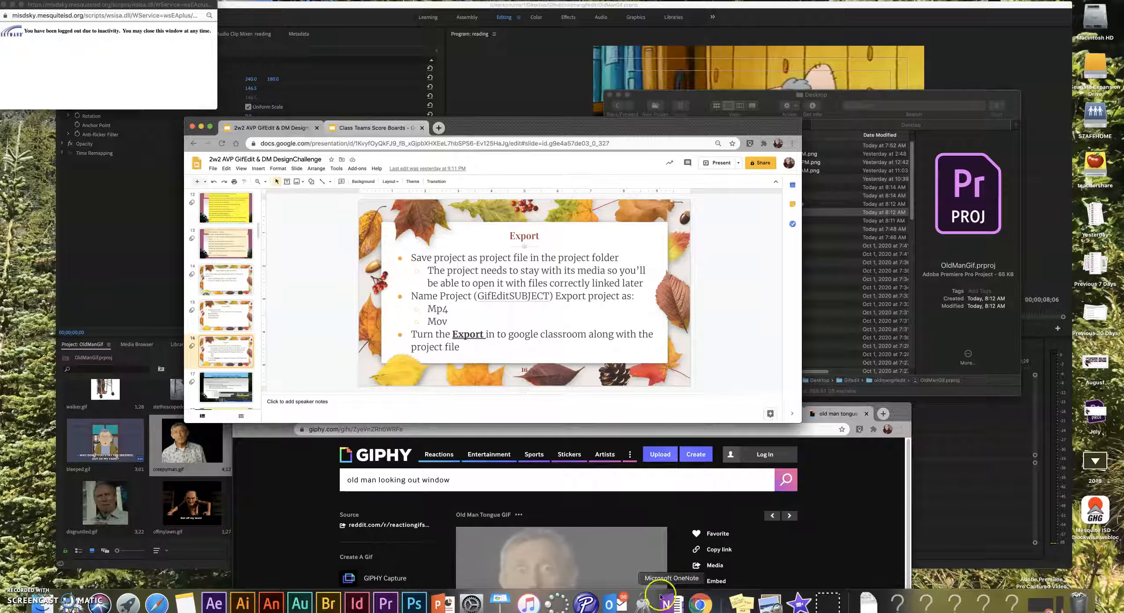
{"action": "left_click", "coordinate": [439, 128]}
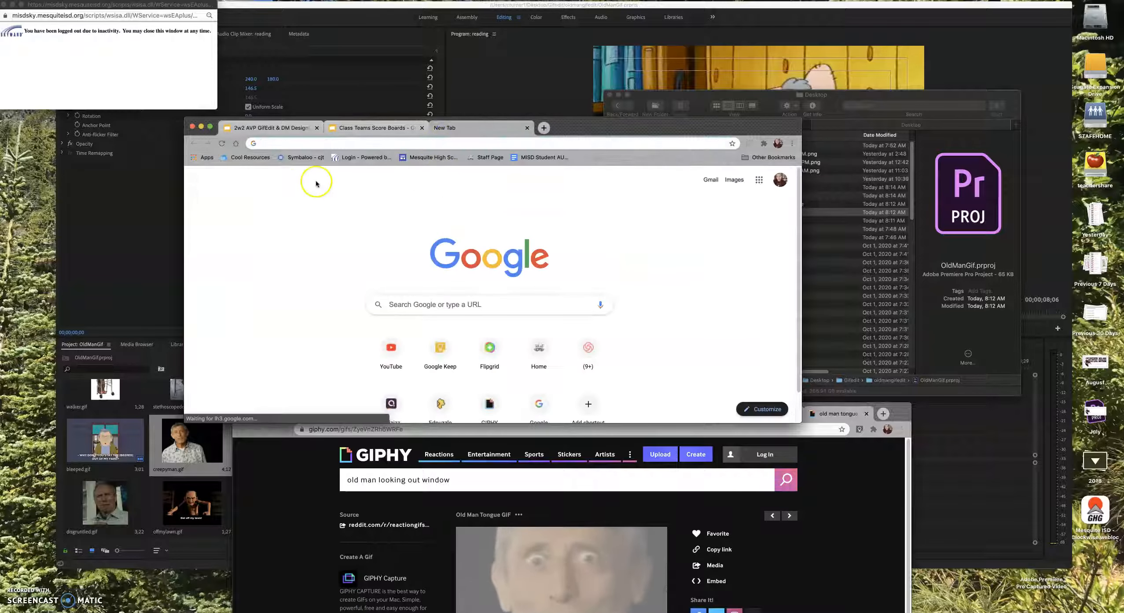
{"action": "left_click", "coordinate": [295, 158]}
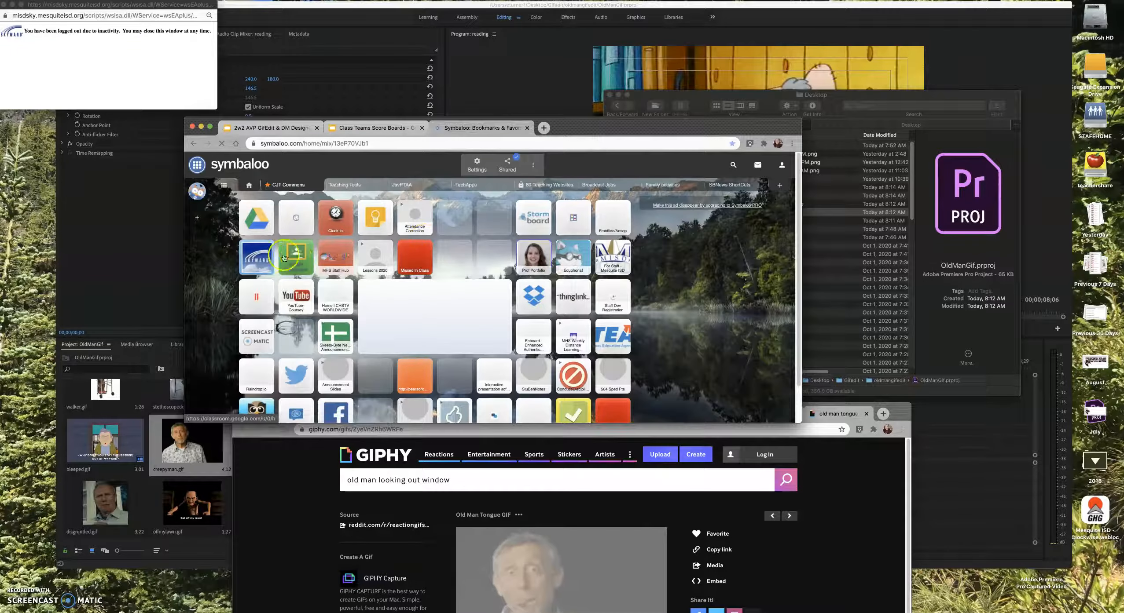
{"action": "left_click", "coordinate": [431, 226]}
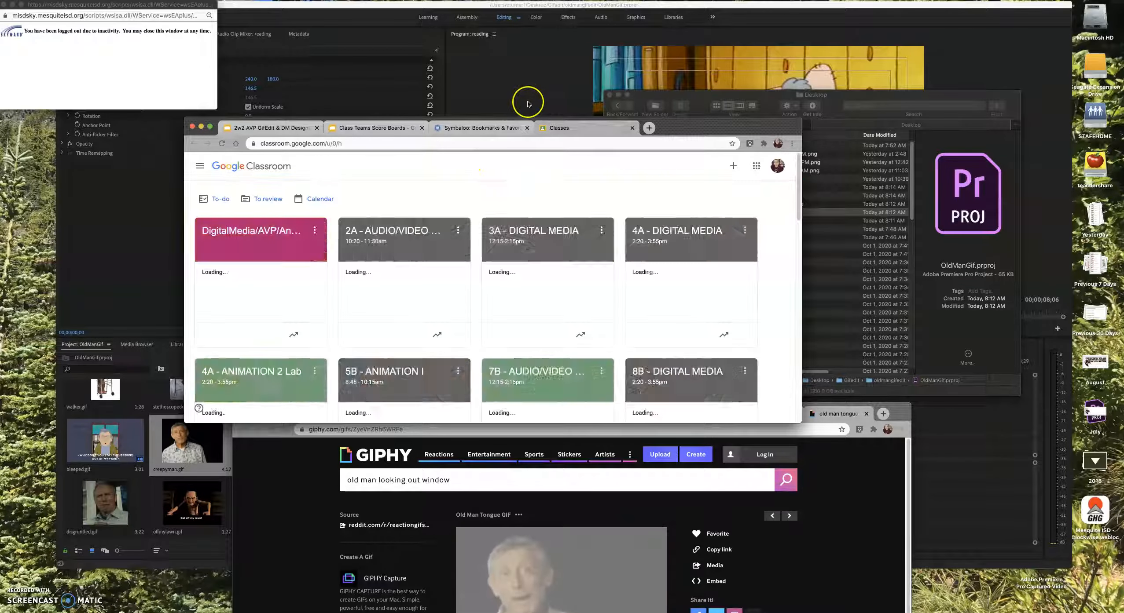
- Open the classwork of the 2A Audio/Video Production I class and read the GIF Video Edit: Final Submission instructions
{"action": "left_click", "coordinate": [377, 235]}
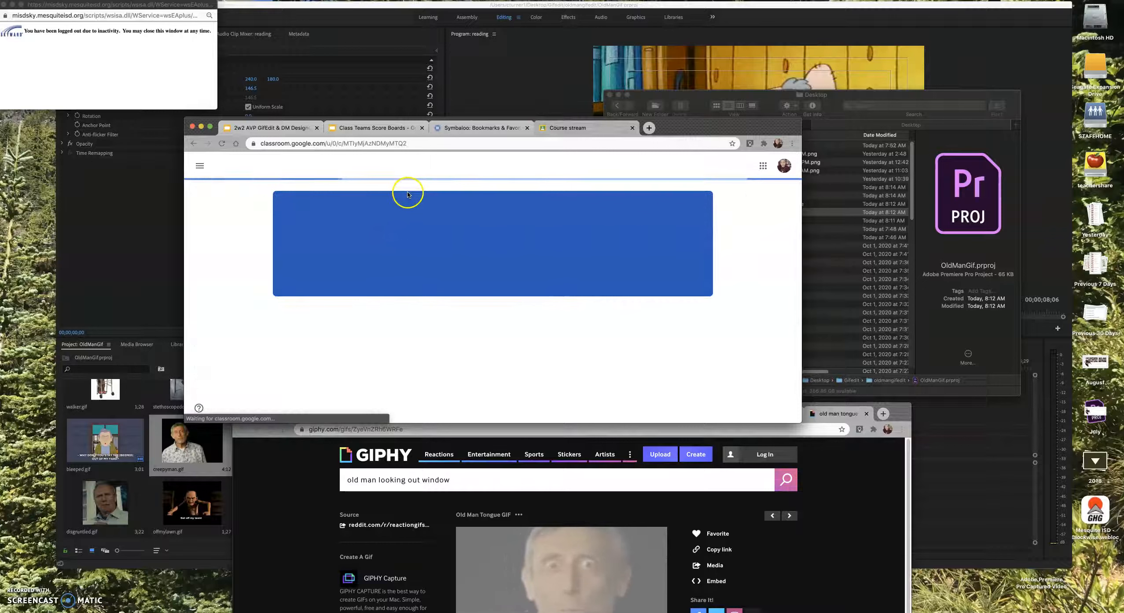
{"action": "left_click", "coordinate": [468, 168]}
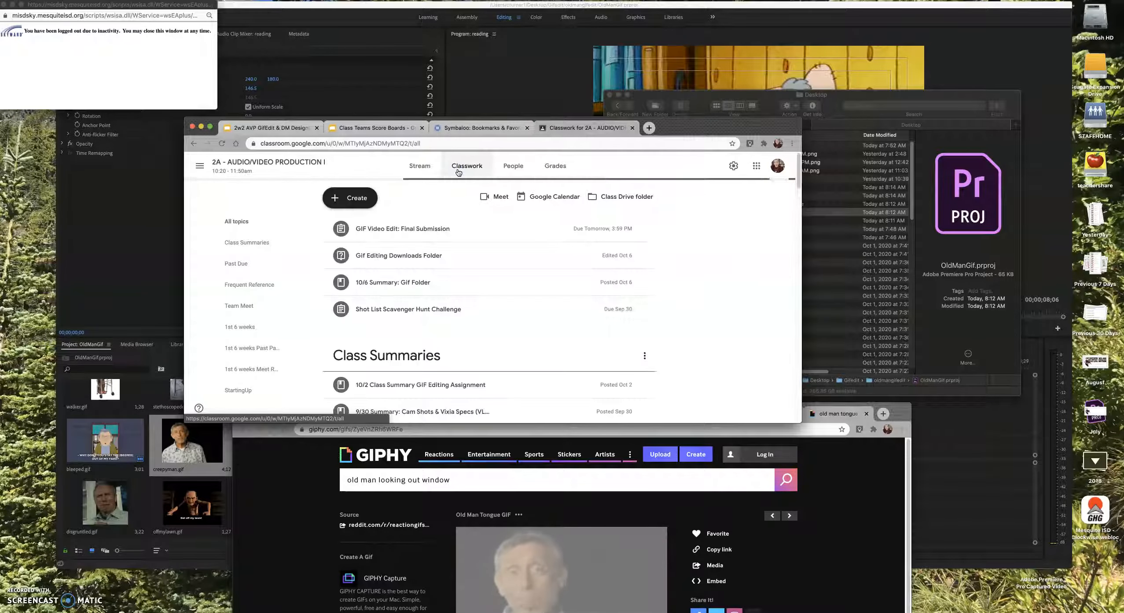
{"action": "left_click", "coordinate": [397, 227]}
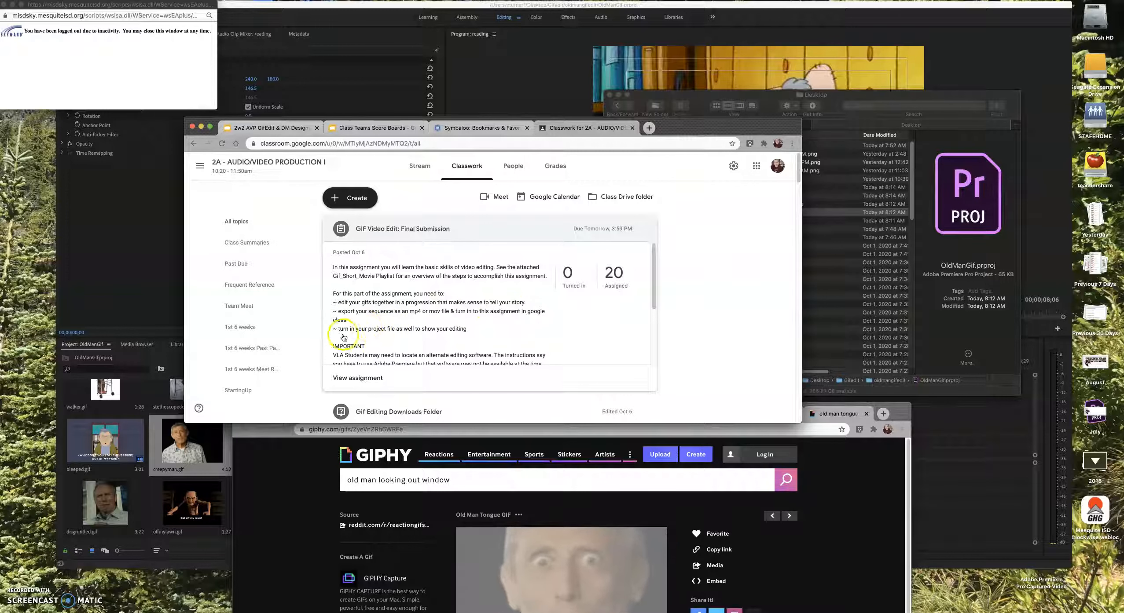
{"action": "scroll", "coordinate": [449, 336], "scroll_direction": "down", "scroll_amount": 3}
{"action": "scroll", "coordinate": [447, 344], "scroll_direction": "up", "scroll_amount": 1}
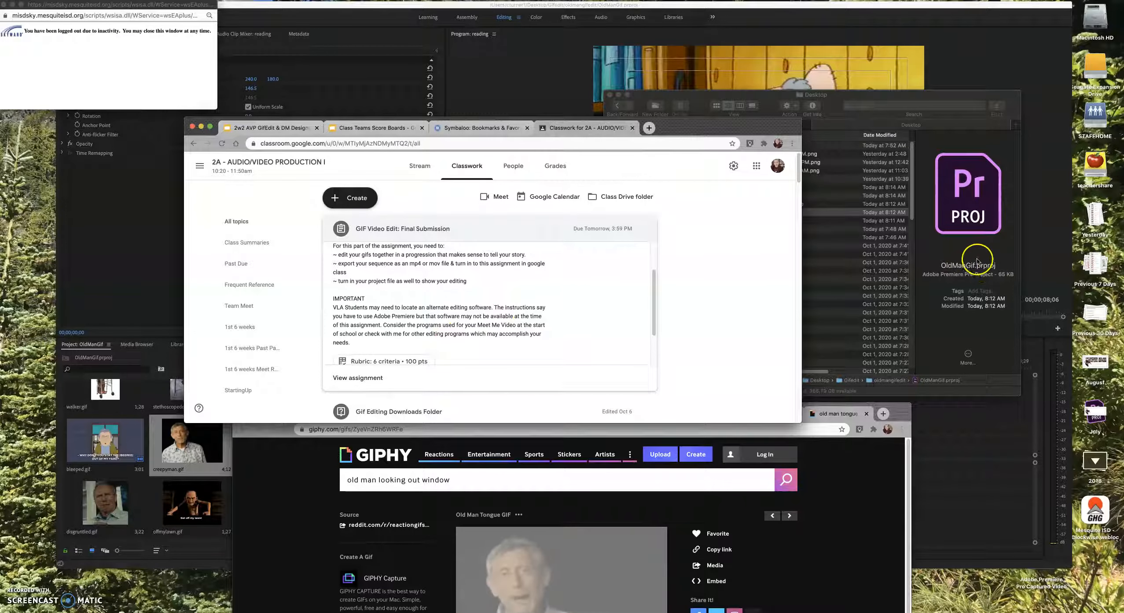
{"action": "scroll", "coordinate": [508, 298], "scroll_direction": "down", "scroll_amount": 3}
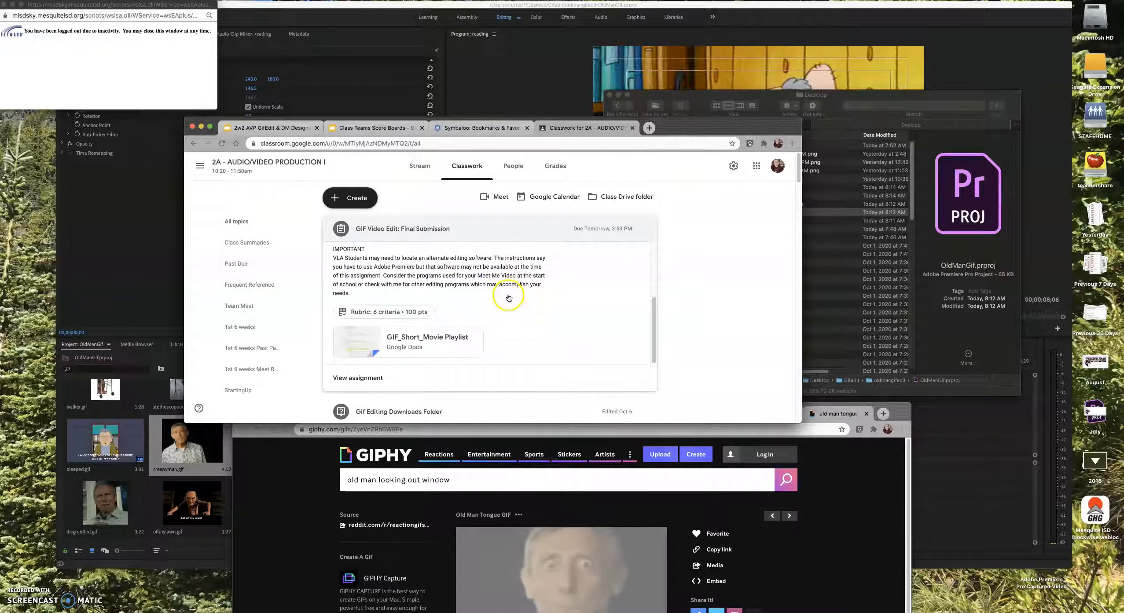
{"action": "scroll", "coordinate": [472, 311], "scroll_direction": "down", "scroll_amount": 1}
{"action": "scroll", "coordinate": [472, 311], "scroll_direction": "up", "scroll_amount": 1}
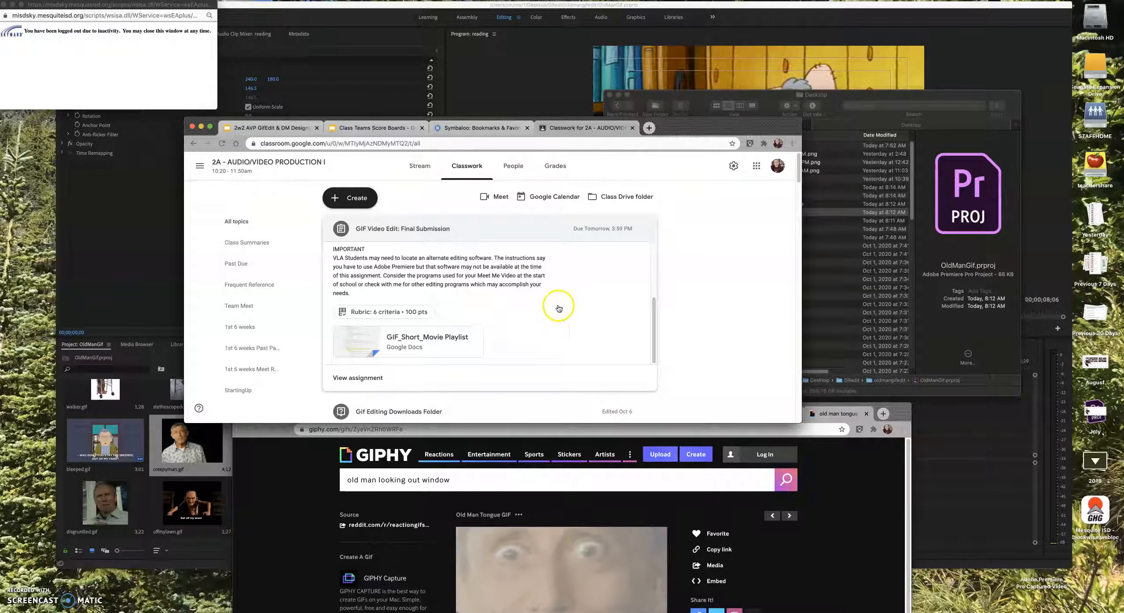
{"action": "scroll", "coordinate": [558, 309], "scroll_direction": "down", "scroll_amount": 1}
- Review all criteria of the GIF Video Edit: Final Submission rubric, from Export to Engagement, and close the rubric
{"action": "left_click", "coordinate": [404, 318]}
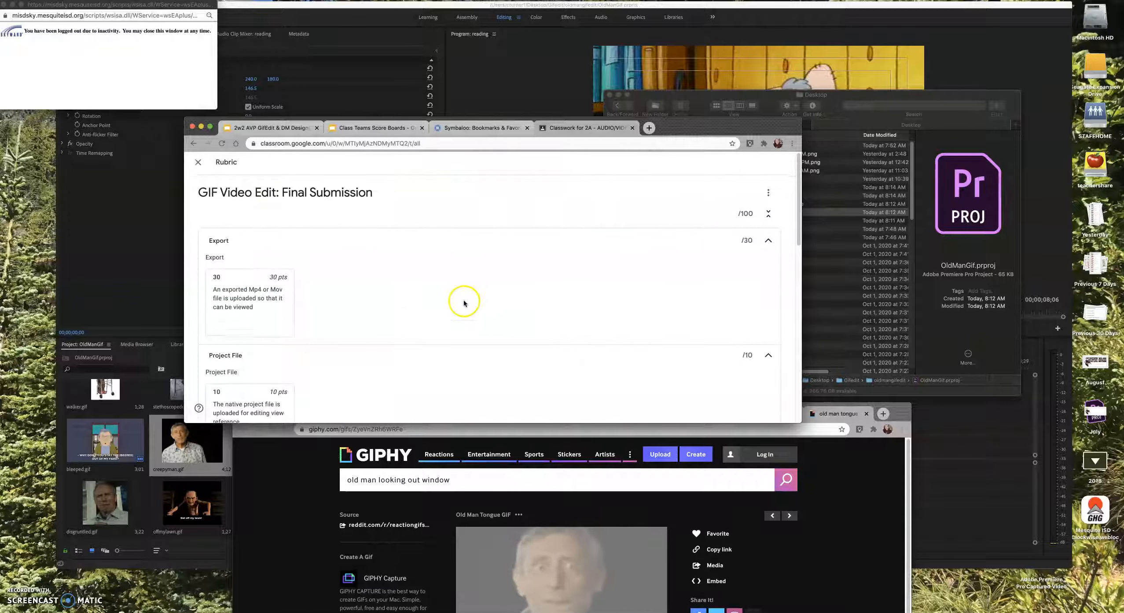
{"action": "scroll", "coordinate": [461, 301], "scroll_direction": "down", "scroll_amount": 3}
{"action": "scroll", "coordinate": [268, 303], "scroll_direction": "down", "scroll_amount": 5}
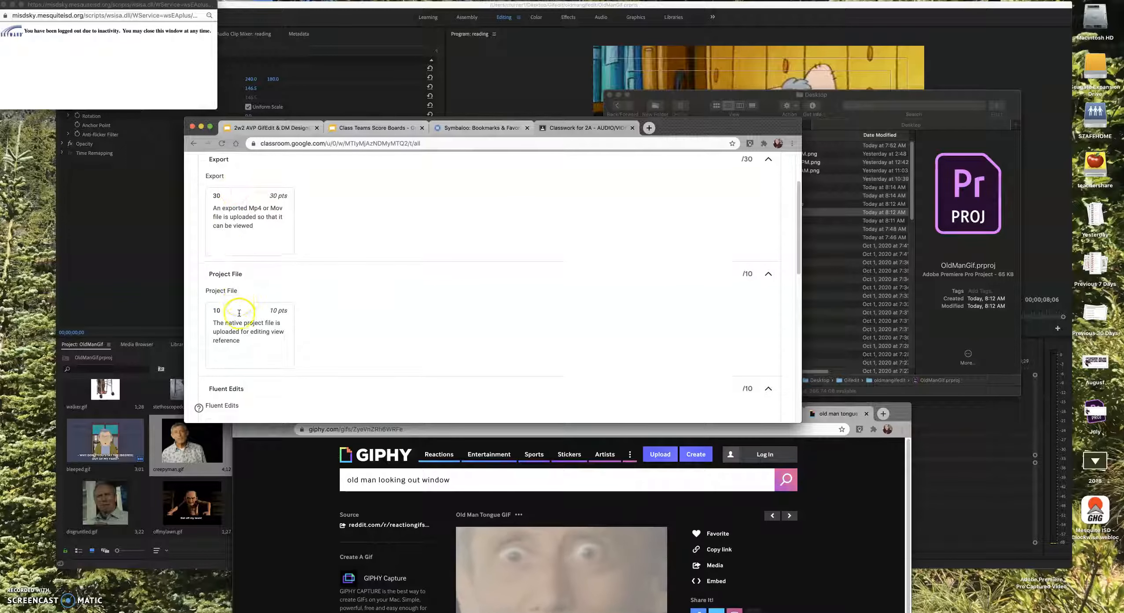
{"action": "scroll", "coordinate": [257, 278], "scroll_direction": "down", "scroll_amount": 4}
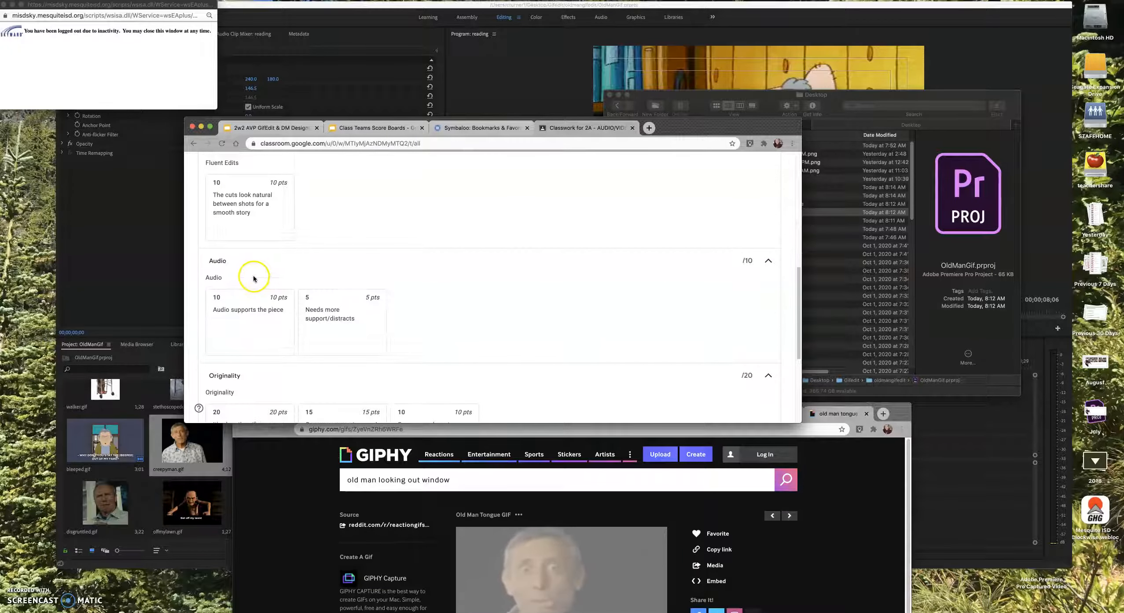
{"action": "scroll", "coordinate": [253, 278], "scroll_direction": "down", "scroll_amount": 3}
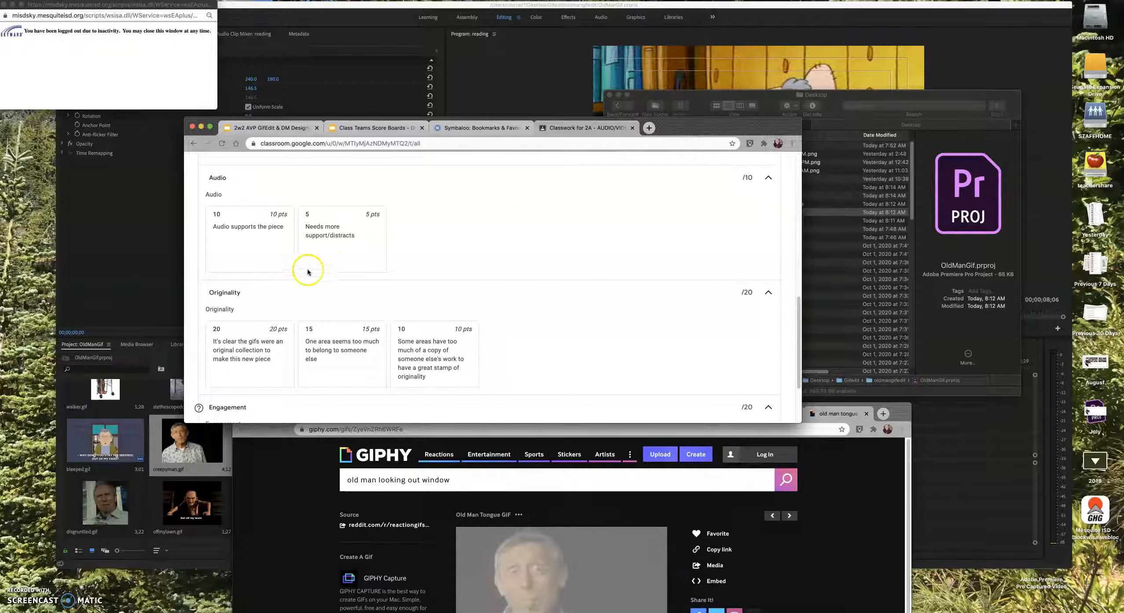
{"action": "scroll", "coordinate": [332, 284], "scroll_direction": "down", "scroll_amount": 3}
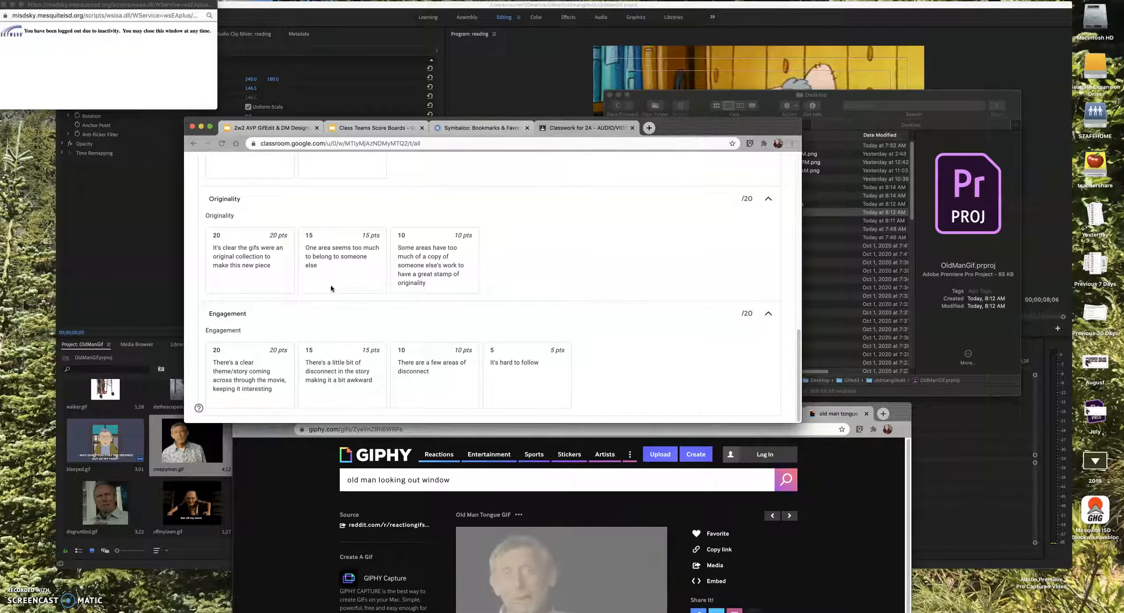
{"action": "scroll", "coordinate": [290, 360], "scroll_direction": "up", "scroll_amount": 10}
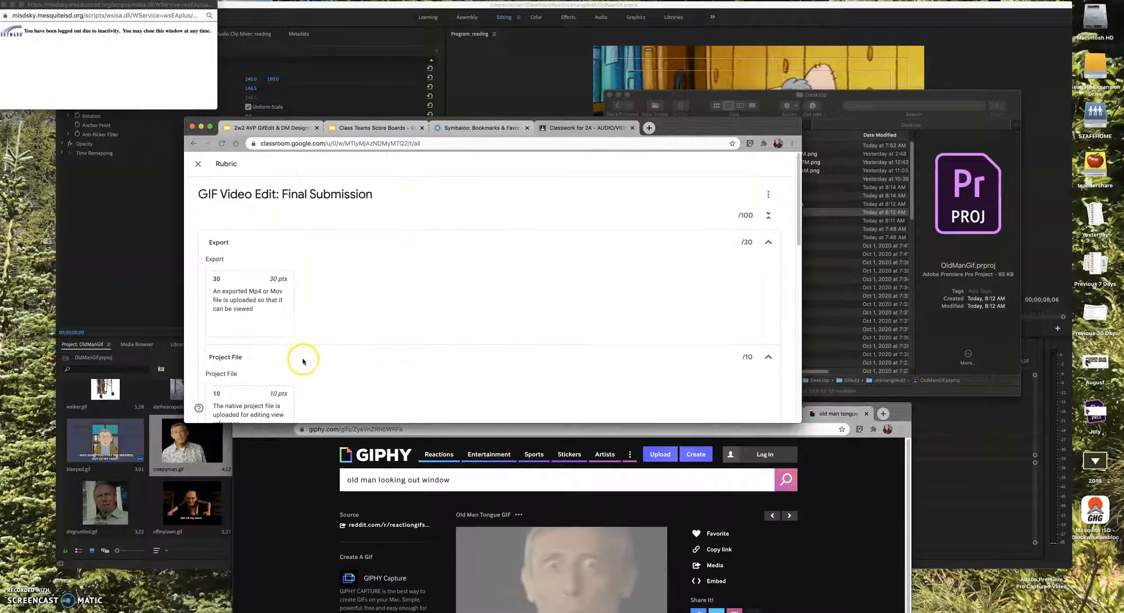
{"action": "left_click", "coordinate": [198, 163]}
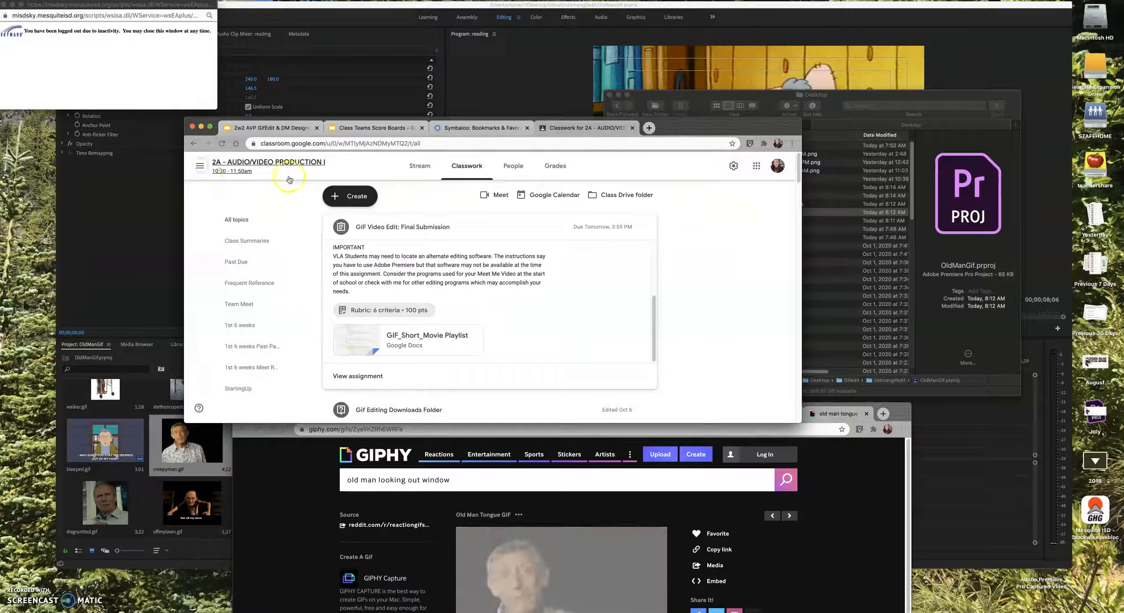